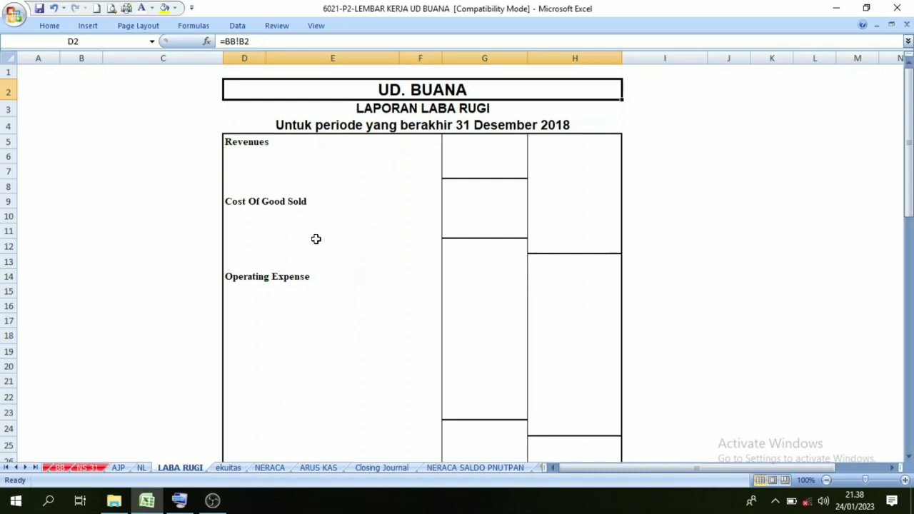
Step: Look over the NL worksheet and the LABA RUGI, ekuitas and NERACA report templates of the workbook
left_click(141, 468)
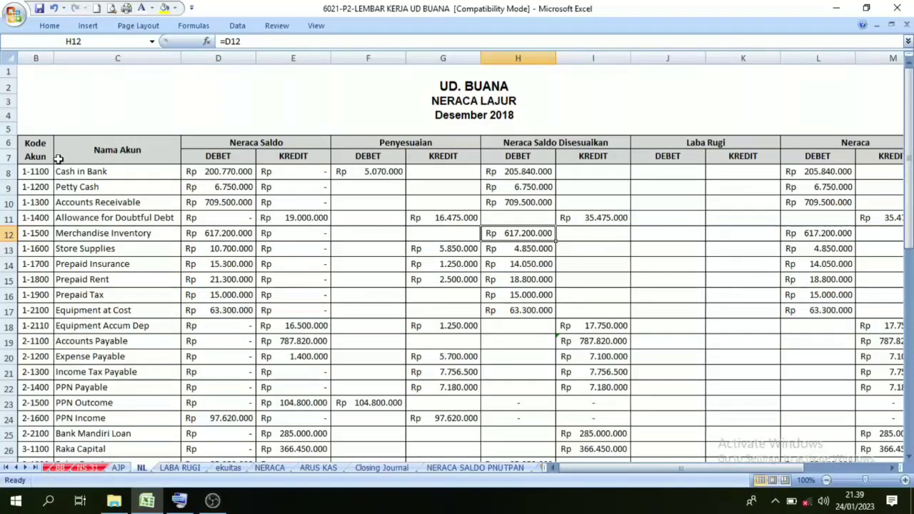
left_click(182, 468)
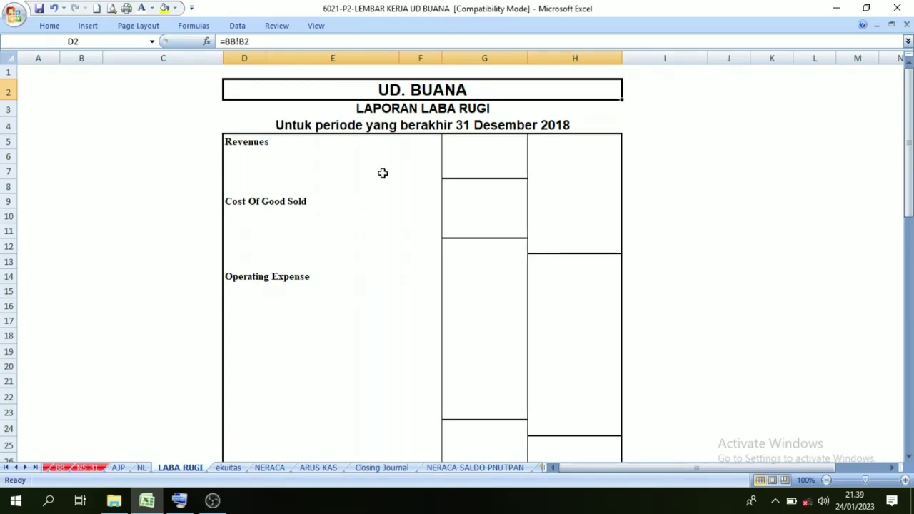
left_click(230, 469)
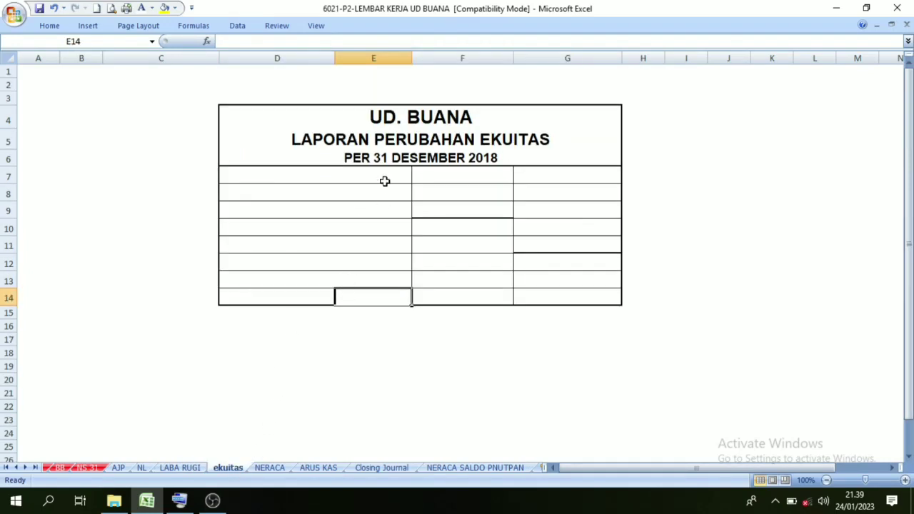
left_click(389, 136)
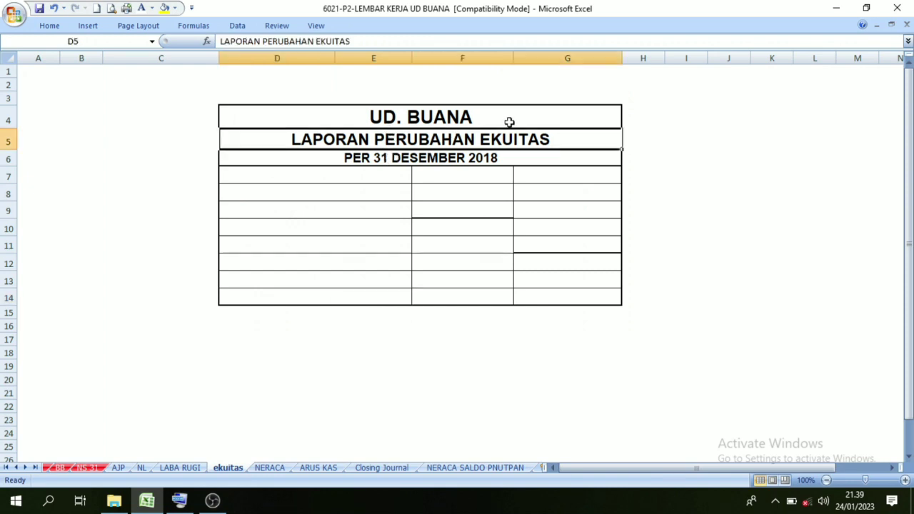
left_click(275, 469)
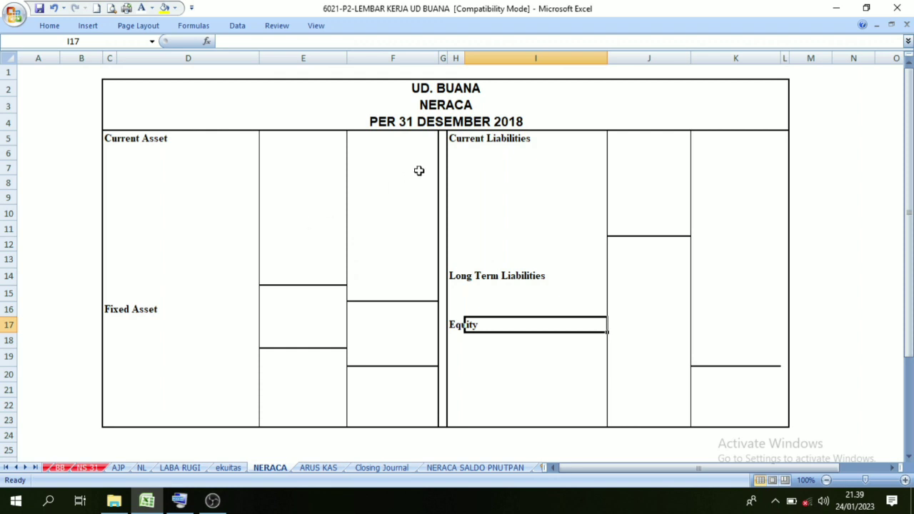
Step: Examine the title and period lines of the LABA RUGI report, comparing them with the NL worksheet
left_click(180, 469)
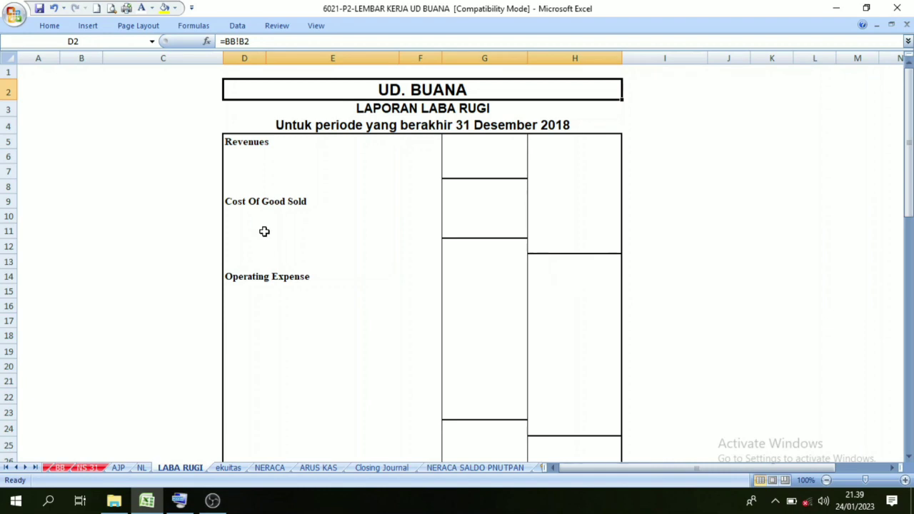
left_click(404, 151)
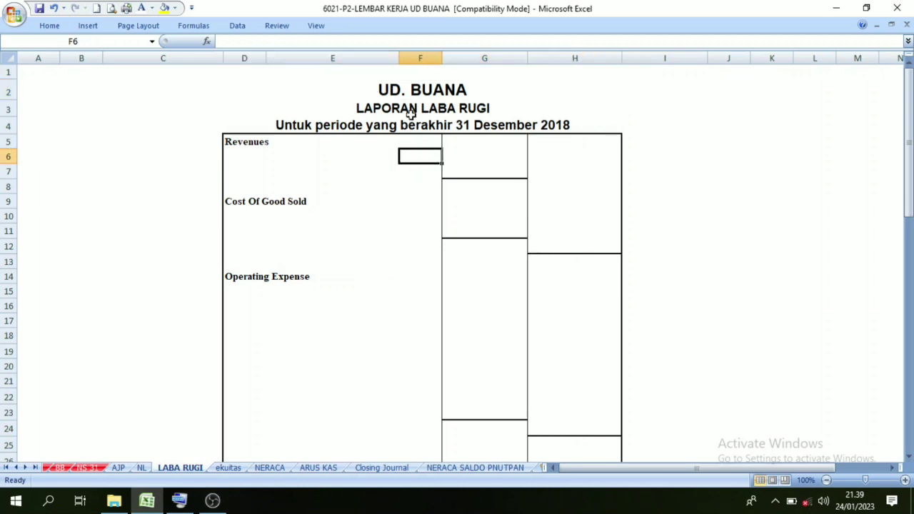
left_click(411, 113)
left_click(393, 127)
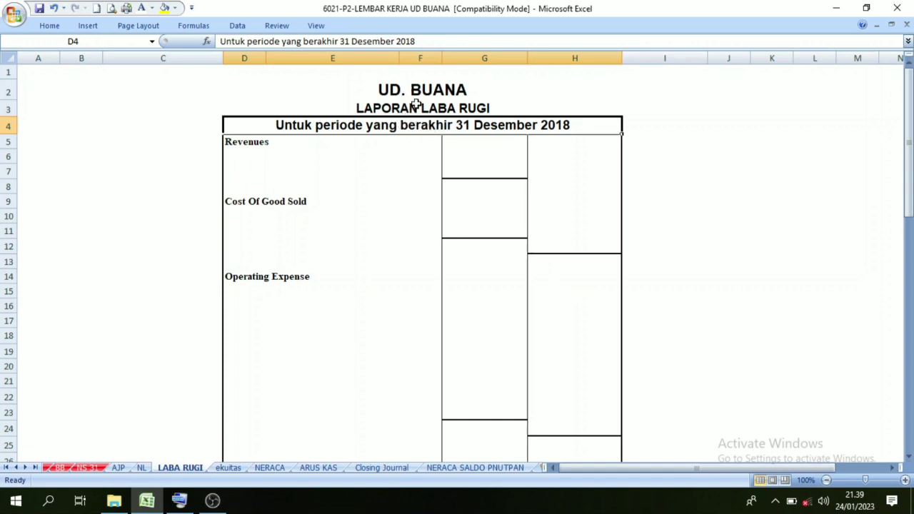
left_click(415, 107)
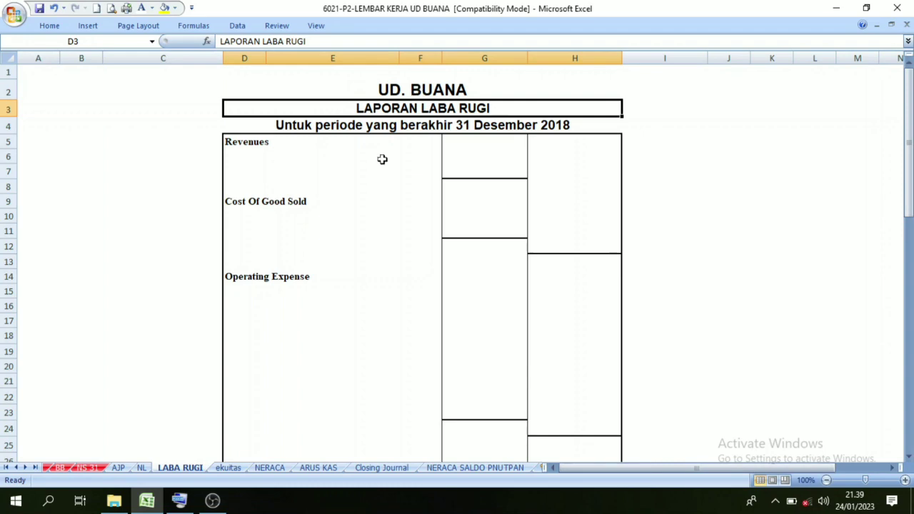
left_click(141, 468)
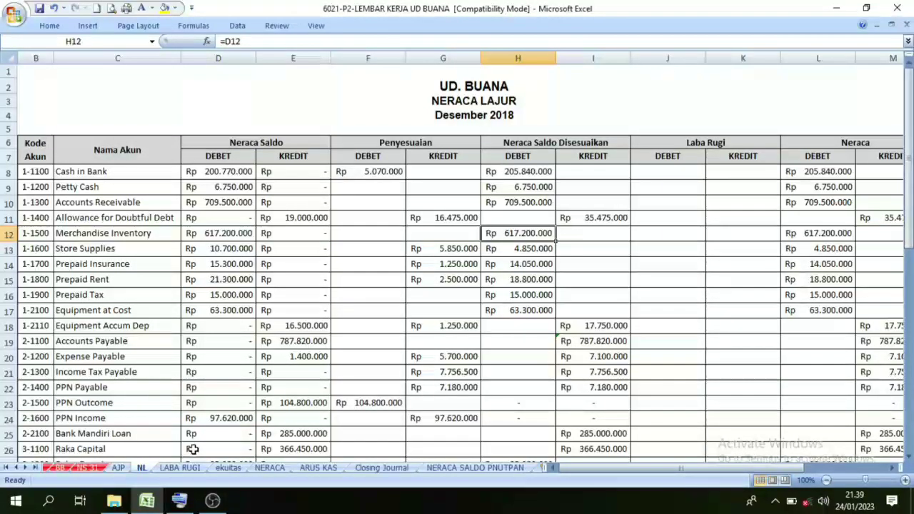
left_click(187, 469)
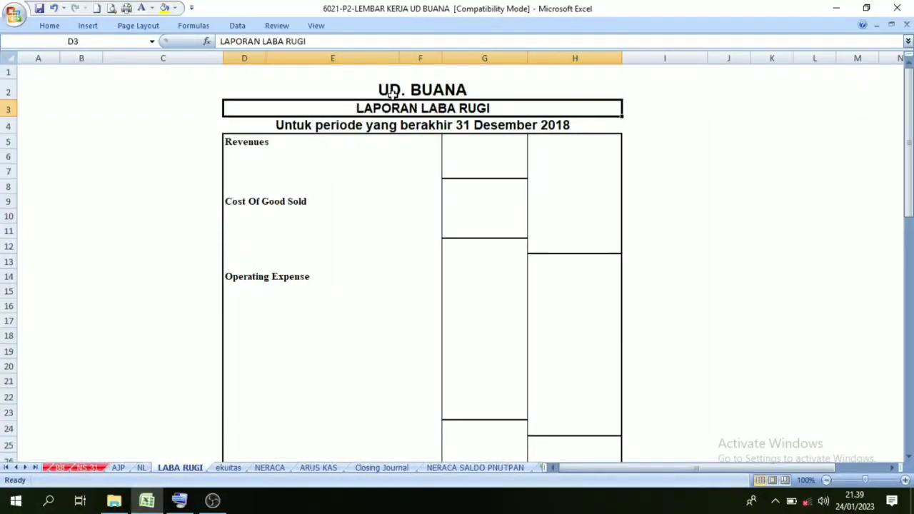
left_click(429, 127)
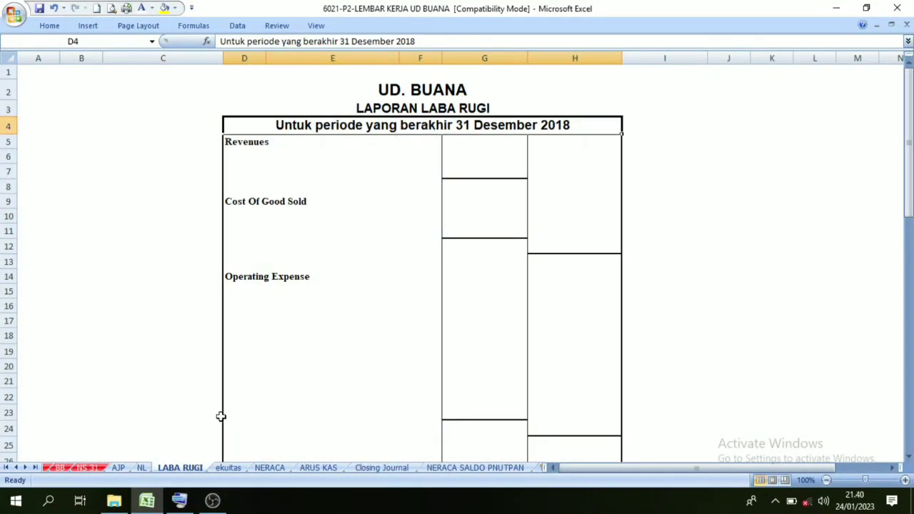
Step: Colour the Laba Rugi debit and credit amounts in J28:K44 of the NL sheet red
left_click(142, 468)
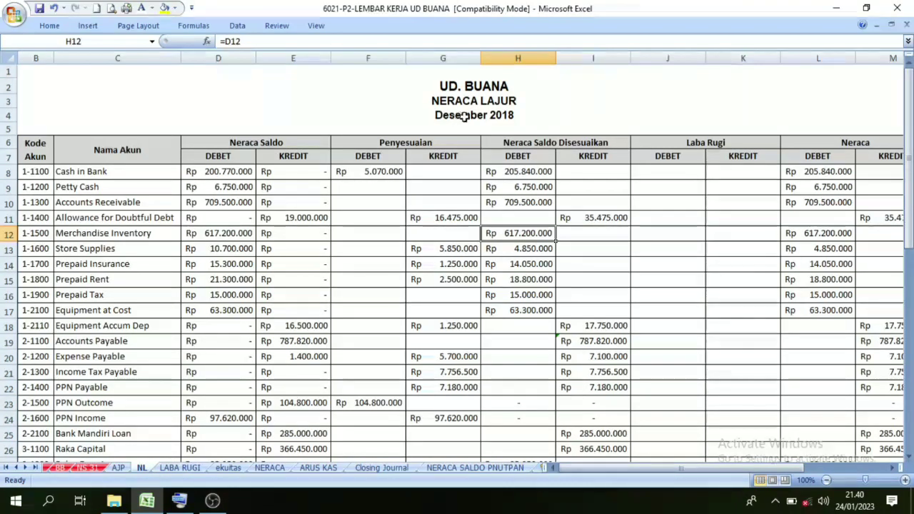
left_click(711, 146)
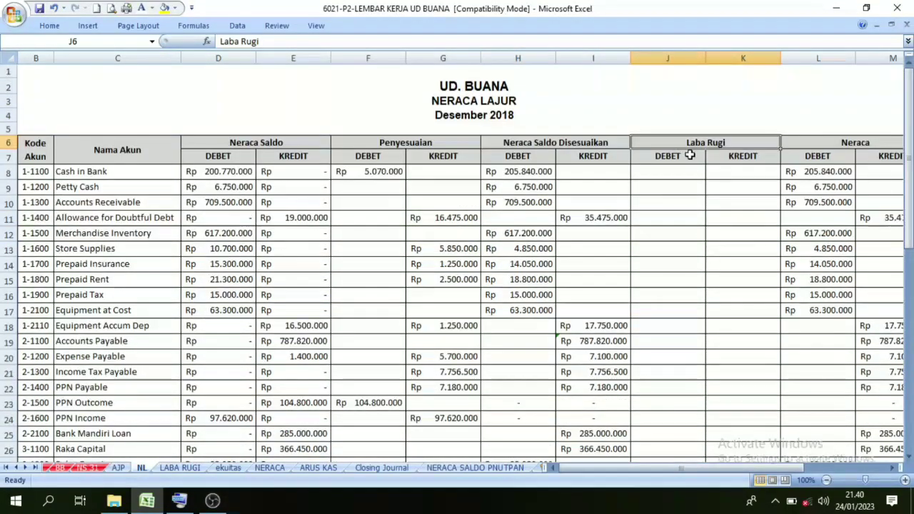
scroll(689, 155, "down", 5)
scroll(693, 156, "down", 2)
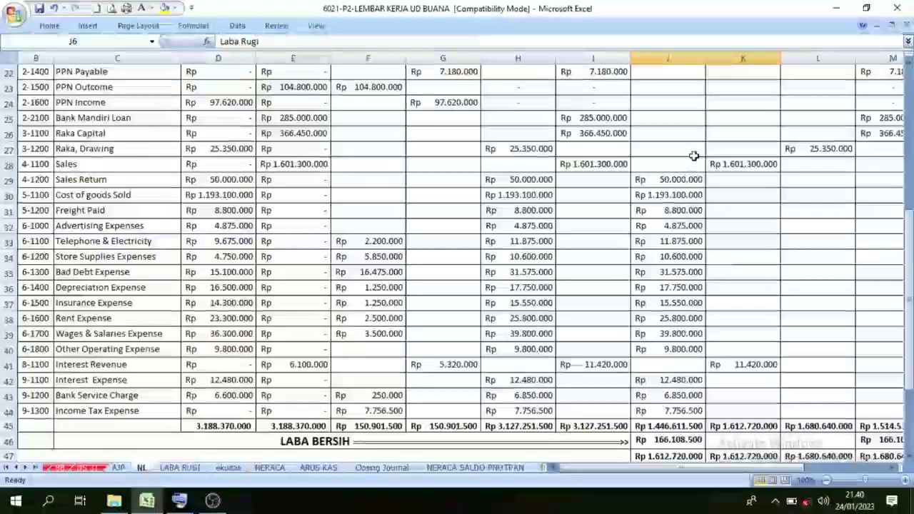
left_click_drag(664, 161, 733, 405)
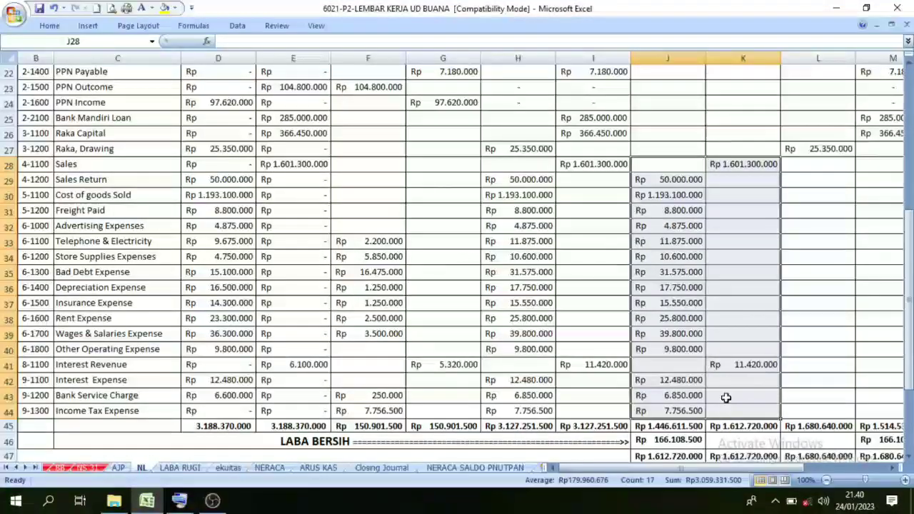
left_click(152, 8)
left_click(152, 125)
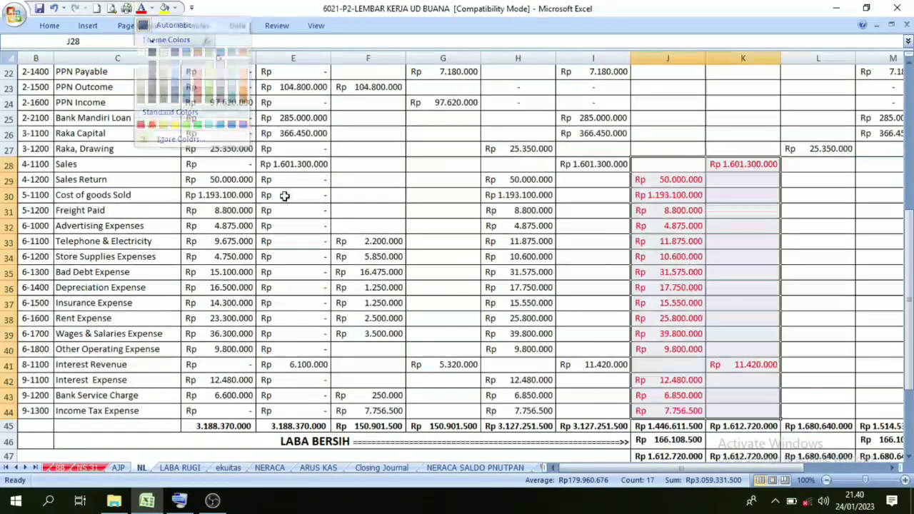
left_click(607, 286)
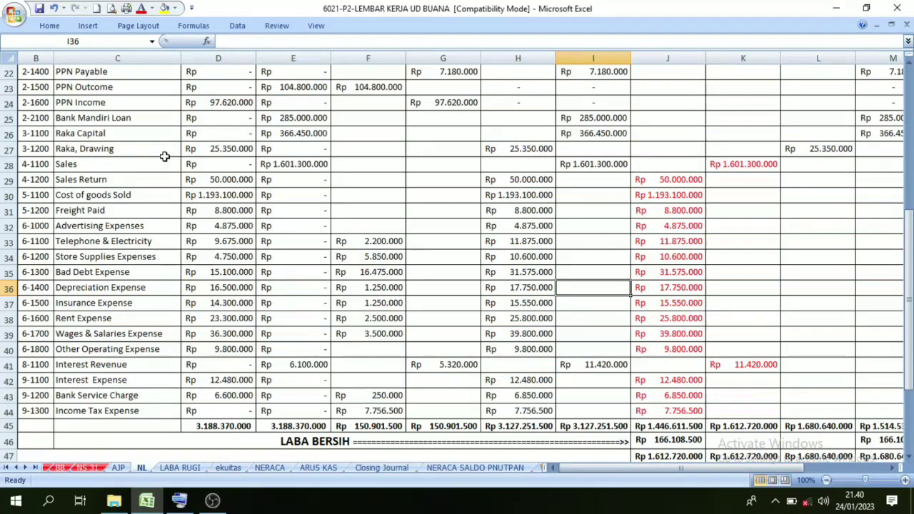
Step: Colour the account codes in B28:B44, from Sales to Income Tax Expense, red as well
left_click_drag(40, 164, 33, 411)
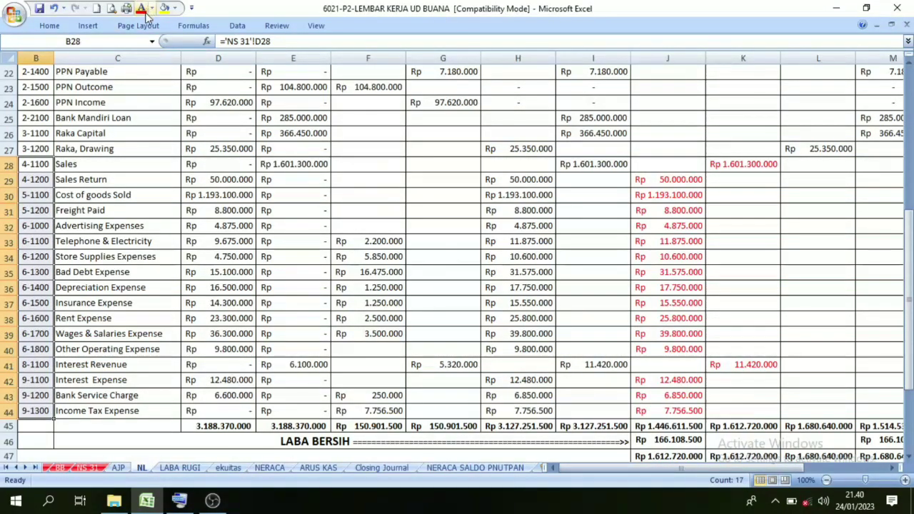
left_click(142, 10)
left_click(397, 271)
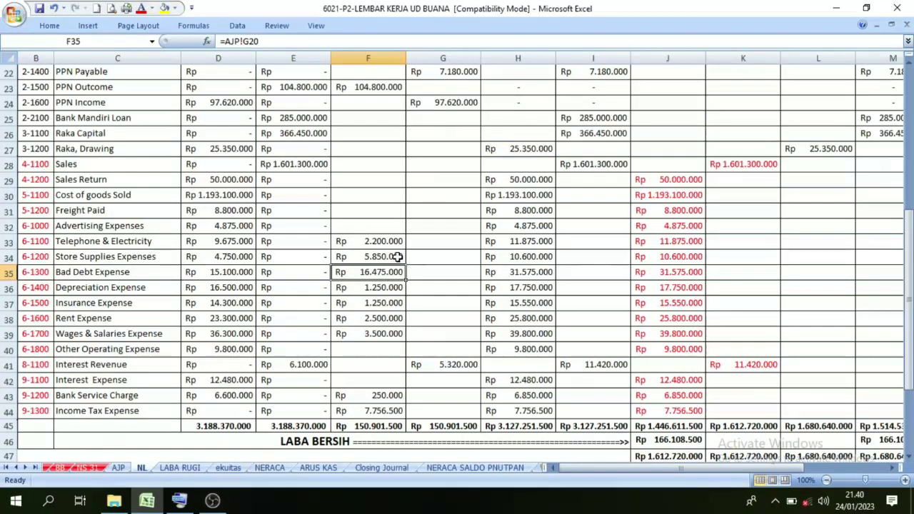
Step: Compare the NL worksheet with the LABA RUGI report and examine its Revenues section
left_click(187, 467)
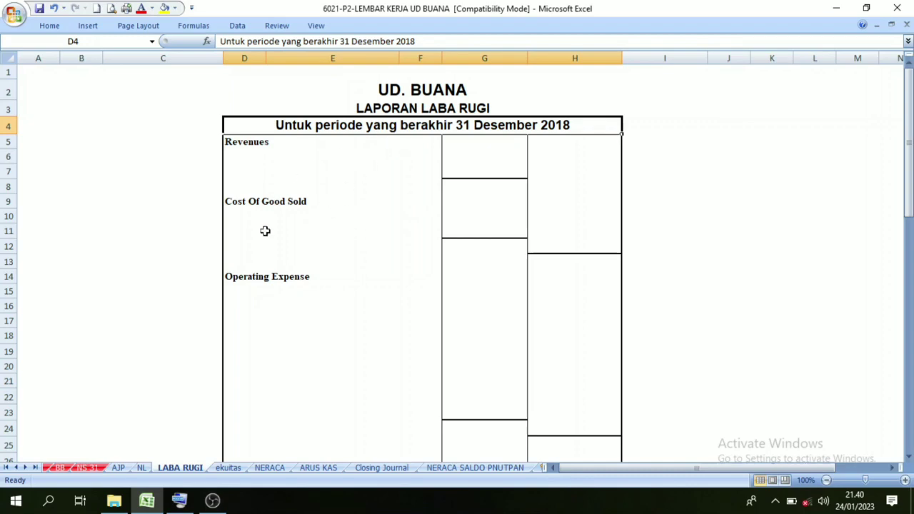
left_click(142, 467)
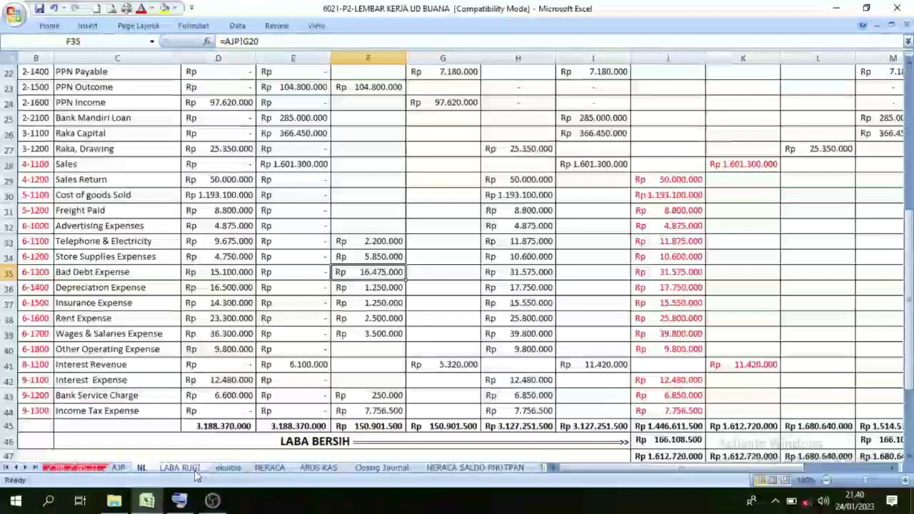
left_click(194, 470)
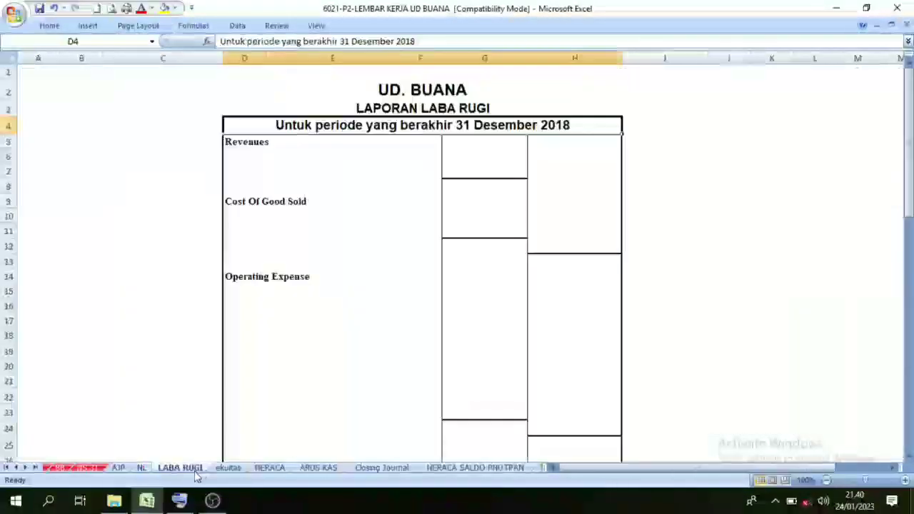
left_click(240, 142)
left_click(269, 186)
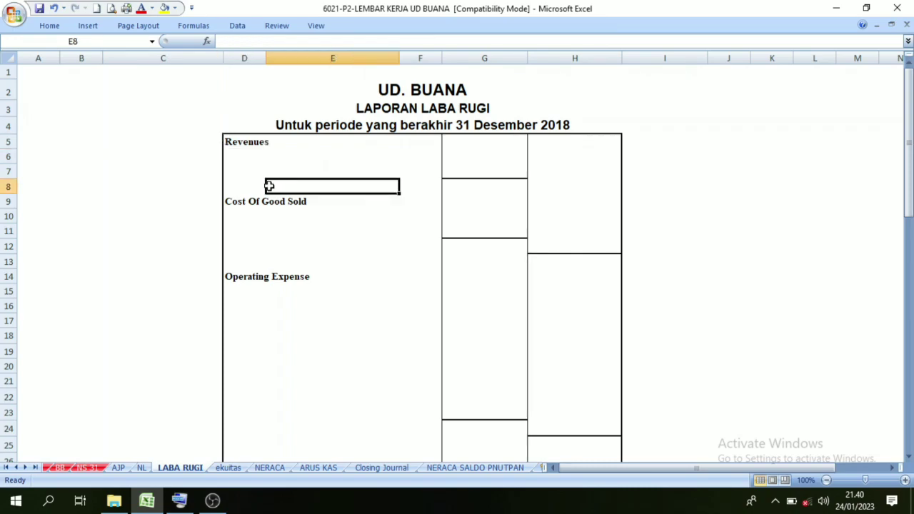
left_click(246, 145)
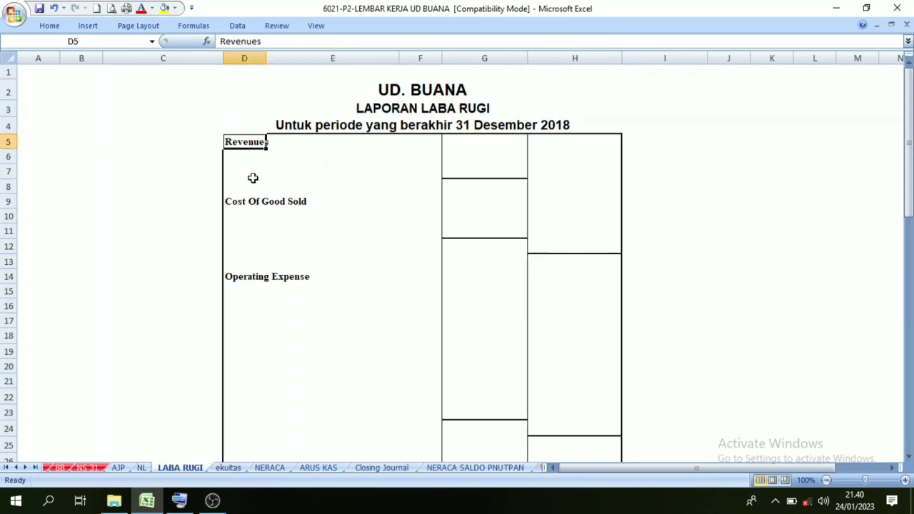
Step: Examine the codes, names and Laba Rugi amounts of Sales and Sales Return on the NL sheet
left_click(142, 468)
scroll(671, 179, "up", 8)
scroll(680, 184, "down", 8)
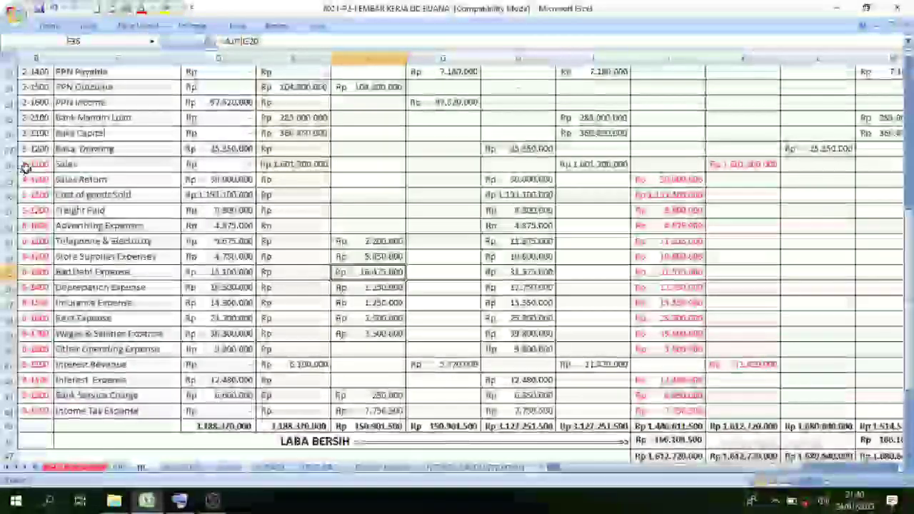
left_click_drag(32, 165, 78, 177)
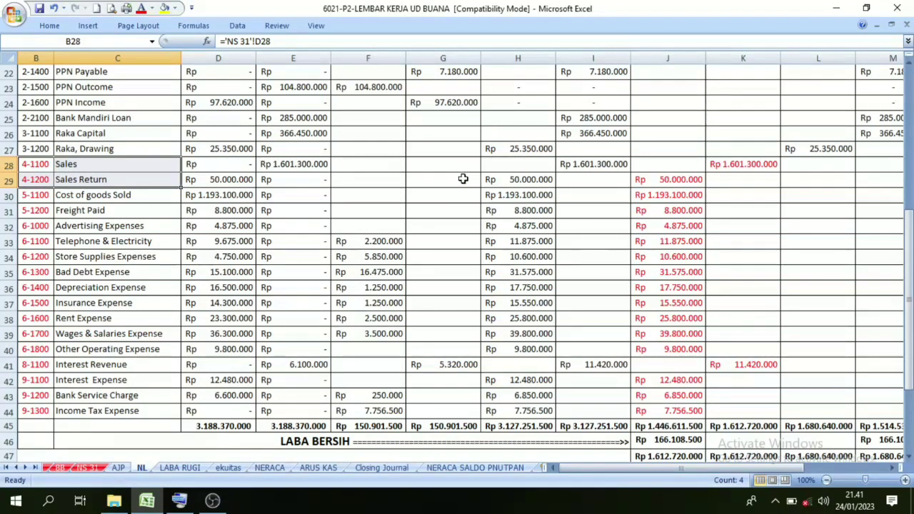
left_click_drag(689, 167, 720, 181)
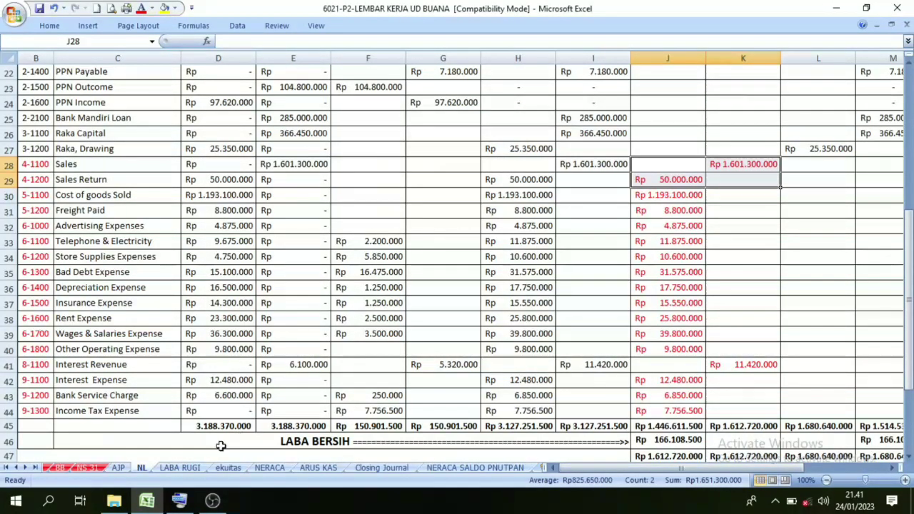
left_click(179, 468)
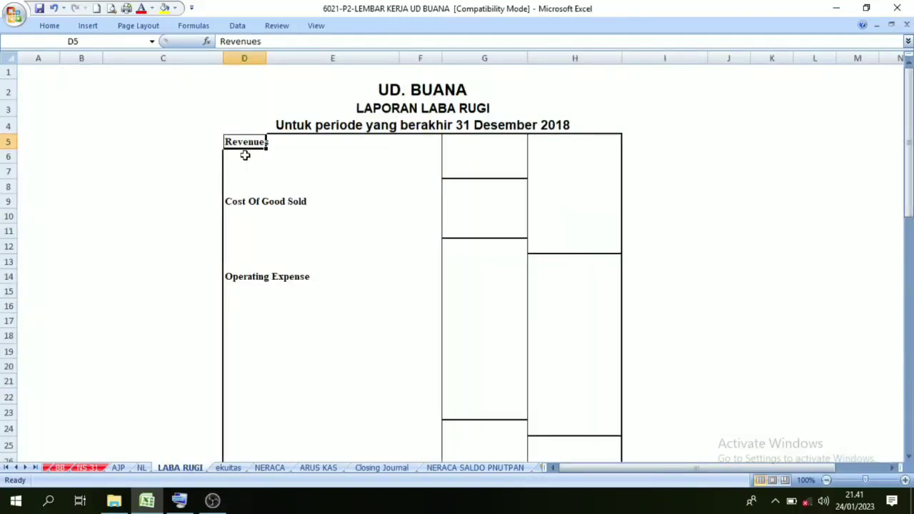
Step: Set the font colour of the hidden Sales and Sales Return names in LABA RUGI cells D6:D7 to Automatic, matching NL rows 28 and 29
left_click(142, 468)
left_click_drag(36, 164, 81, 180)
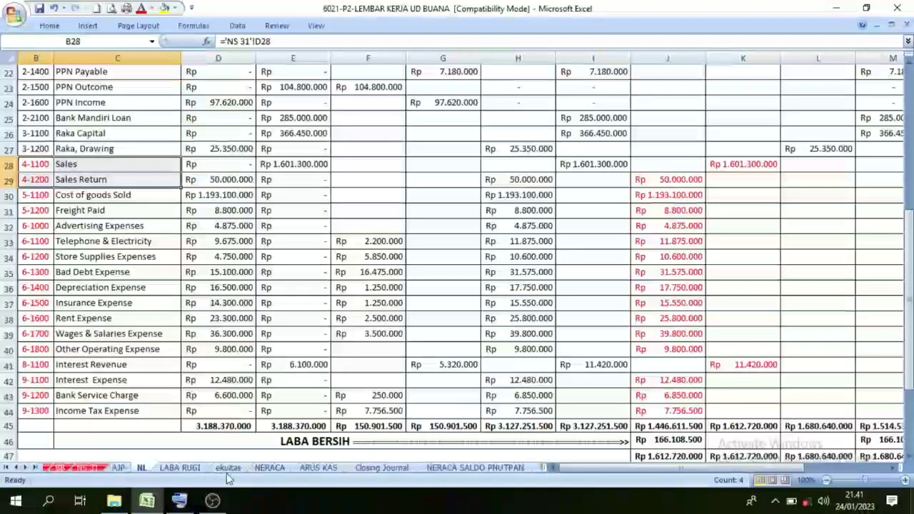
left_click(180, 468)
left_click_drag(245, 158, 244, 174)
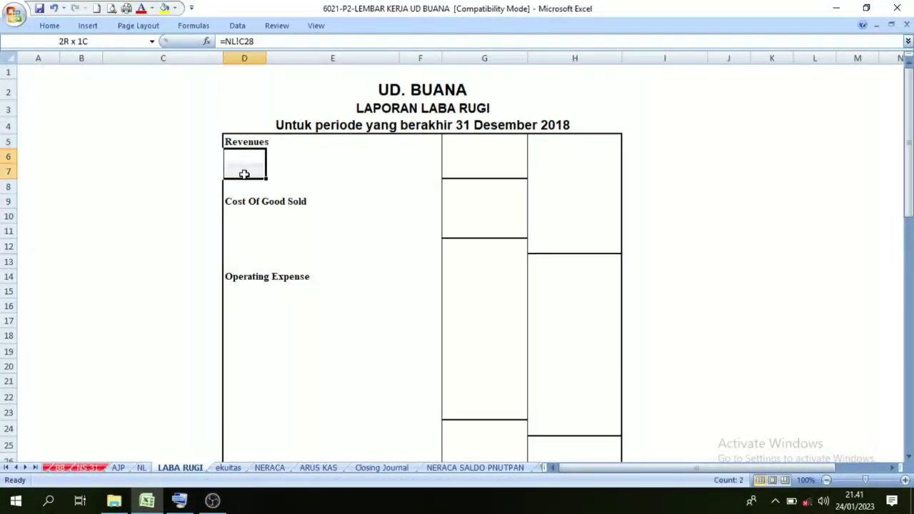
left_click(151, 8)
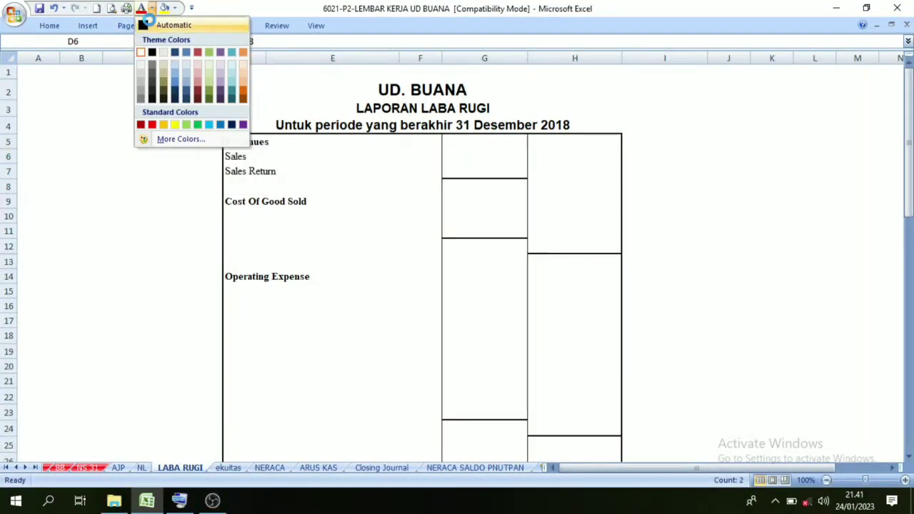
left_click(149, 21)
left_click(251, 183)
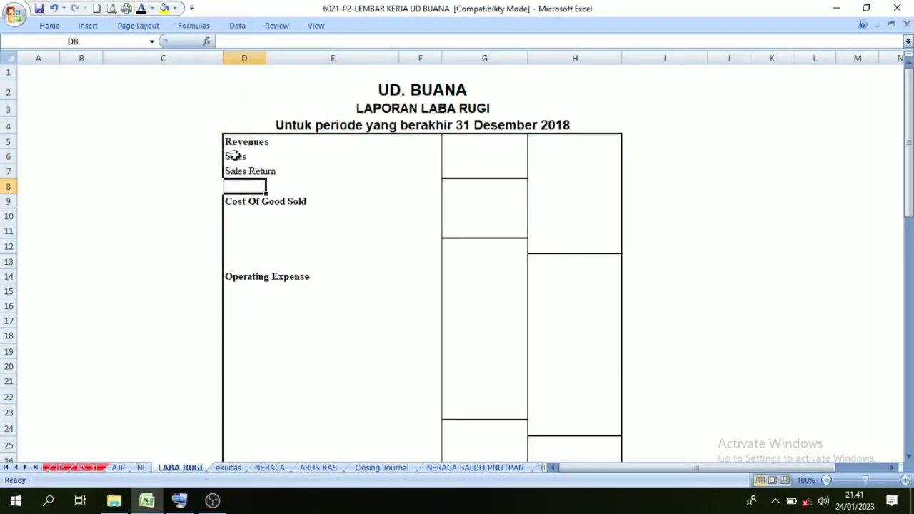
Step: Check the Sales amount in NL cell K28, and set the font colour of LABA RUGI cell G6 to Automatic
left_click(234, 156)
left_click(447, 151)
left_click(142, 468)
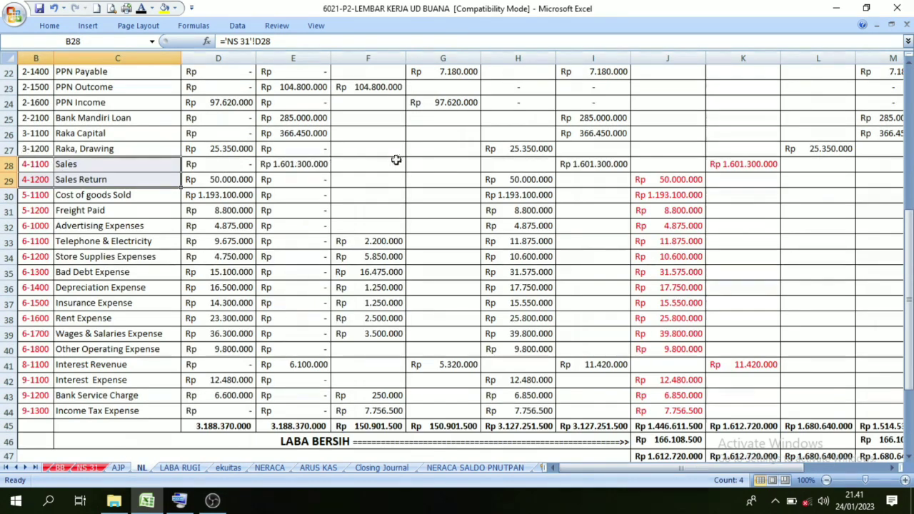
left_click(708, 165)
scroll(708, 165, "up", 6)
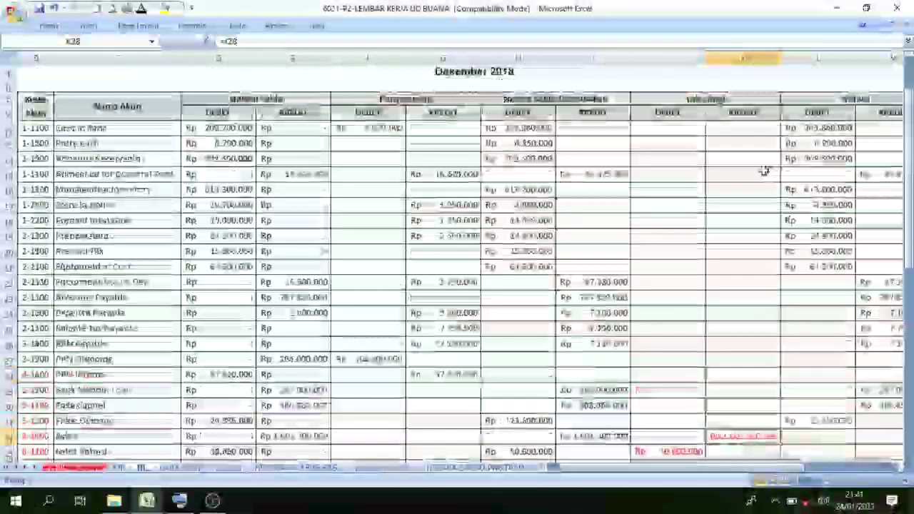
scroll(761, 174, "down", 7)
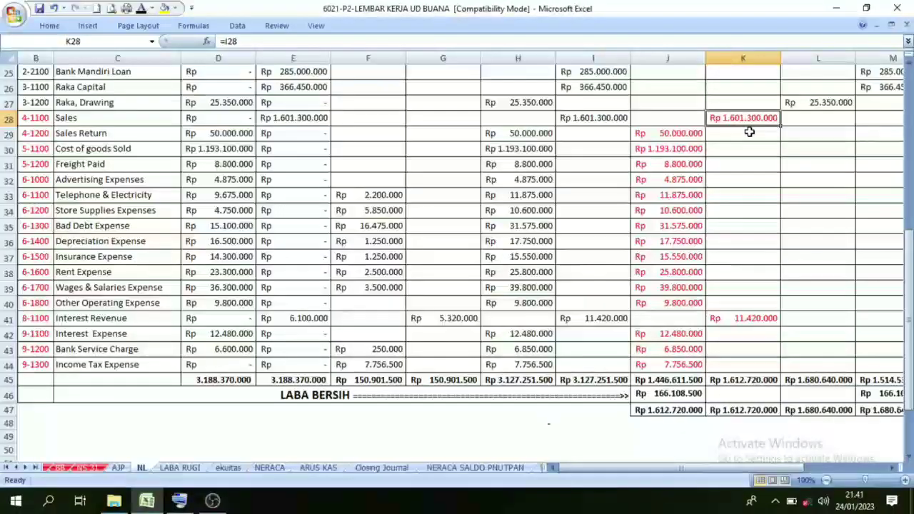
left_click(180, 468)
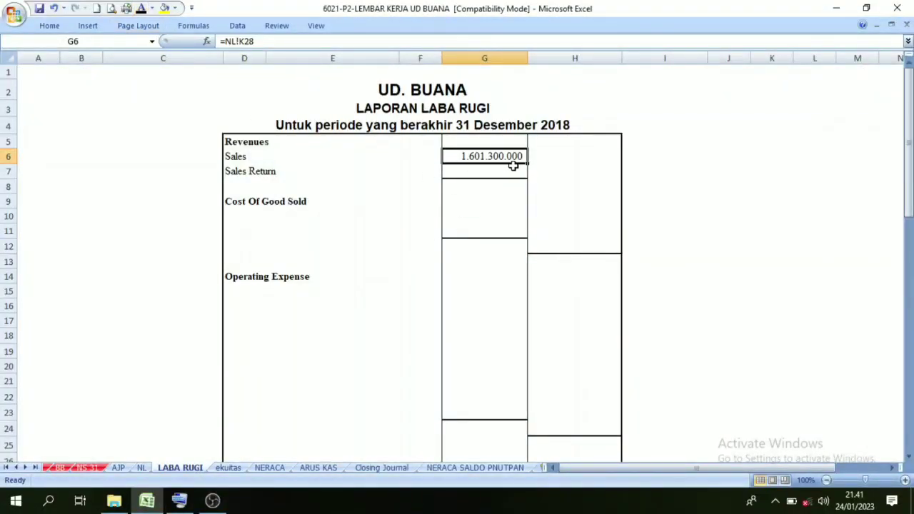
Step: Check the Sales Return amount in NL cell J29, and set the font colour of LABA RUGI cell G7 to Automatic
left_click(255, 171)
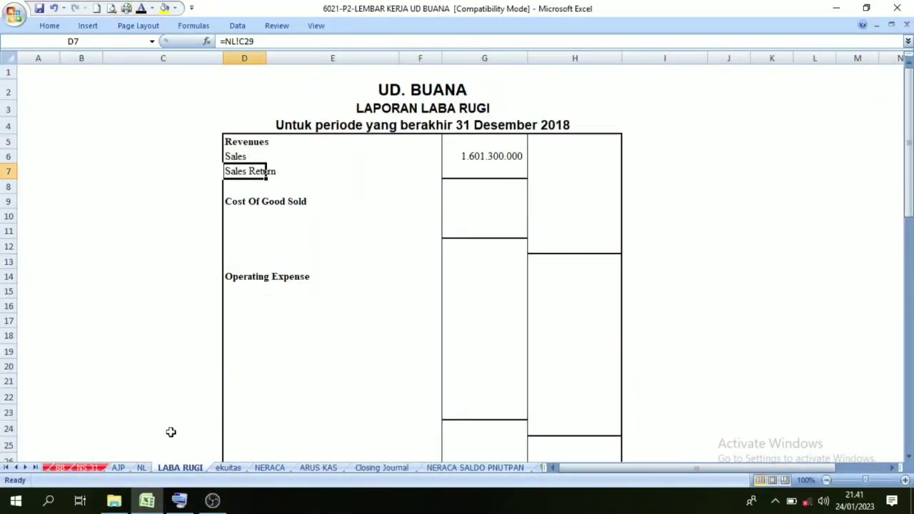
left_click(142, 469)
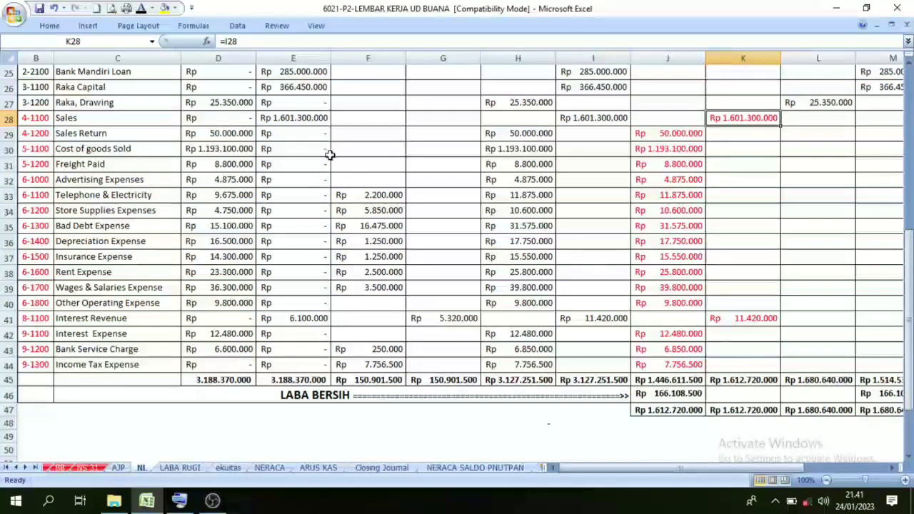
left_click(682, 135)
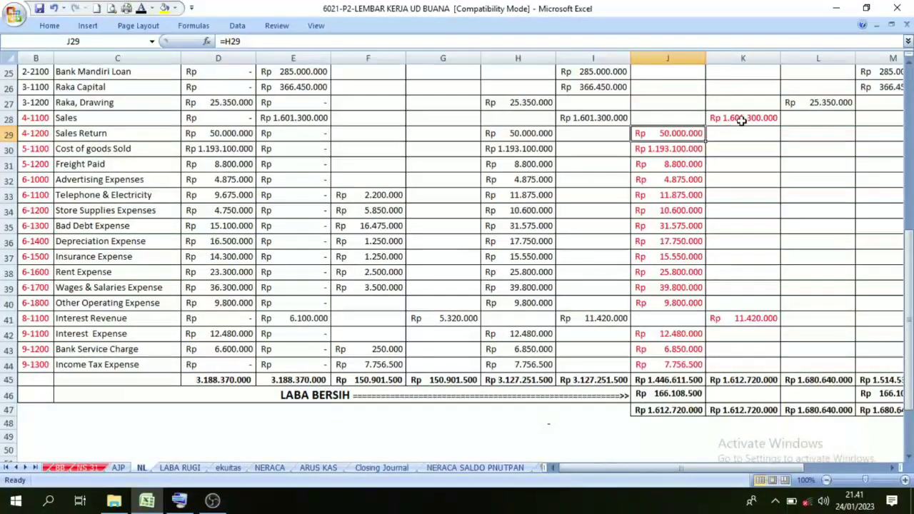
left_click(743, 120)
left_click(654, 123)
left_click(722, 122)
left_click(683, 135)
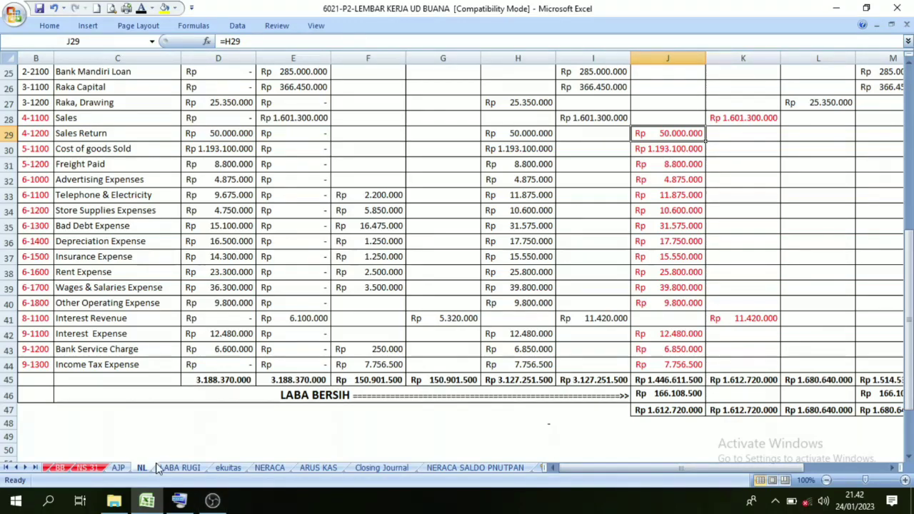
left_click(179, 468)
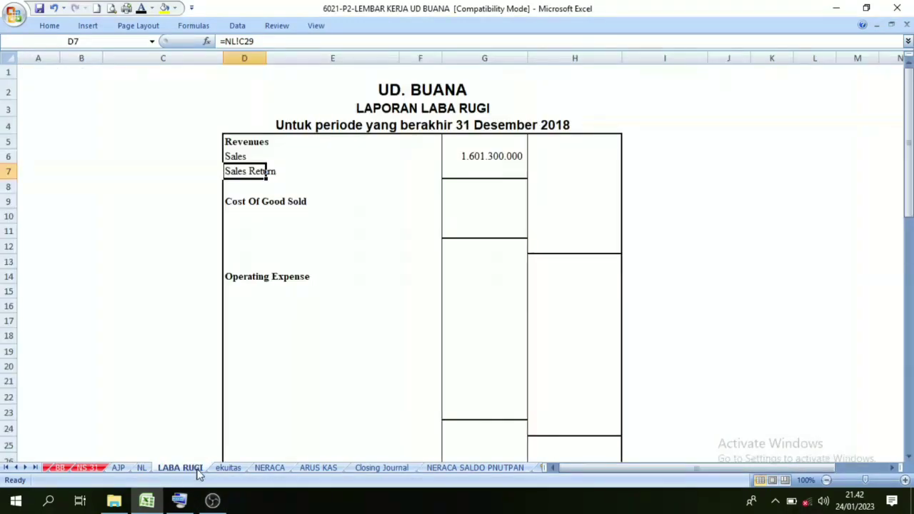
left_click(454, 168)
left_click(141, 8)
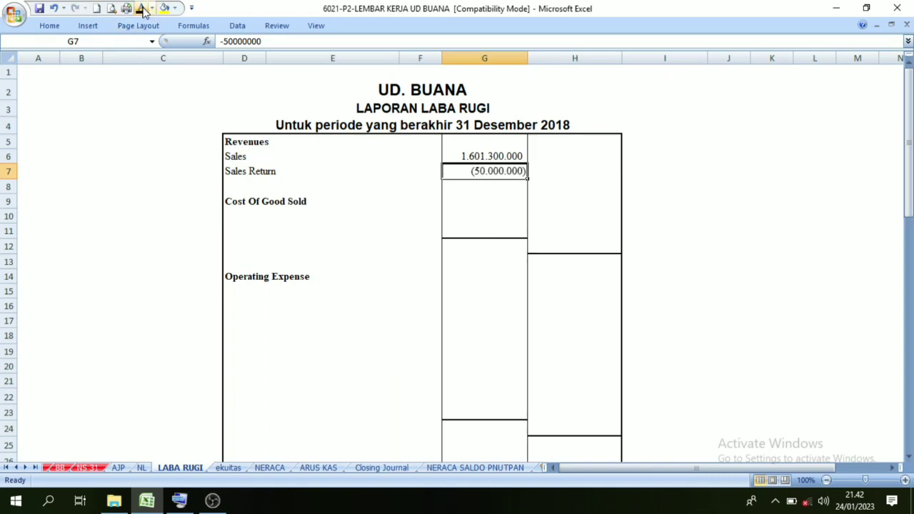
Step: Set the font colour of the net sales formula =G6+G7 in LABA RUGI cell H8 to Automatic
left_click(557, 203)
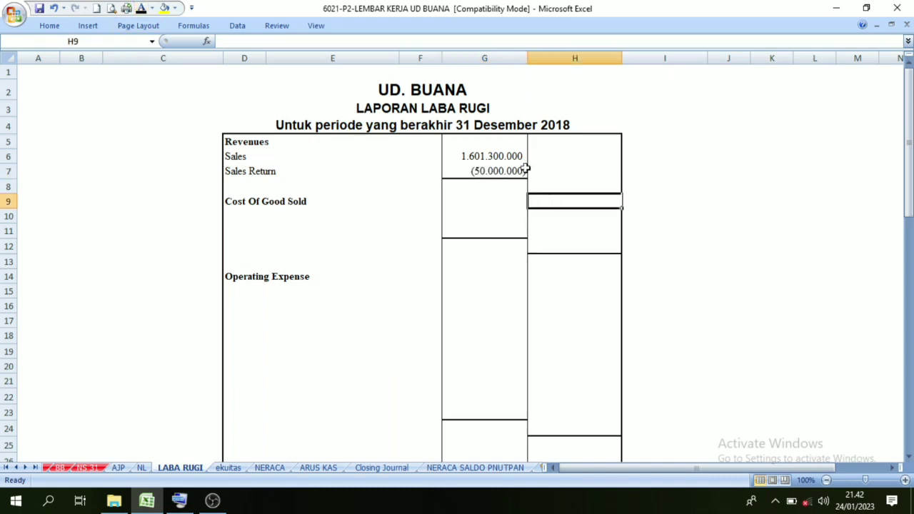
left_click(237, 155)
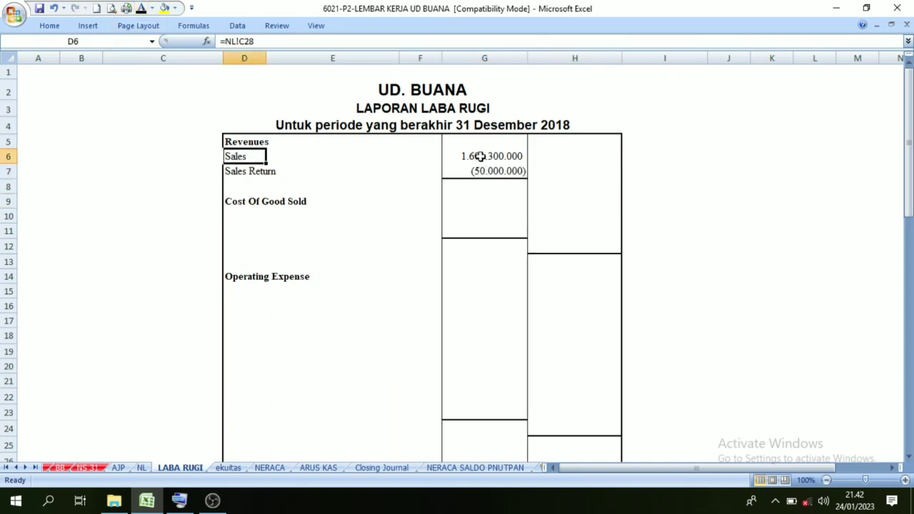
left_click(486, 156)
left_click(476, 171)
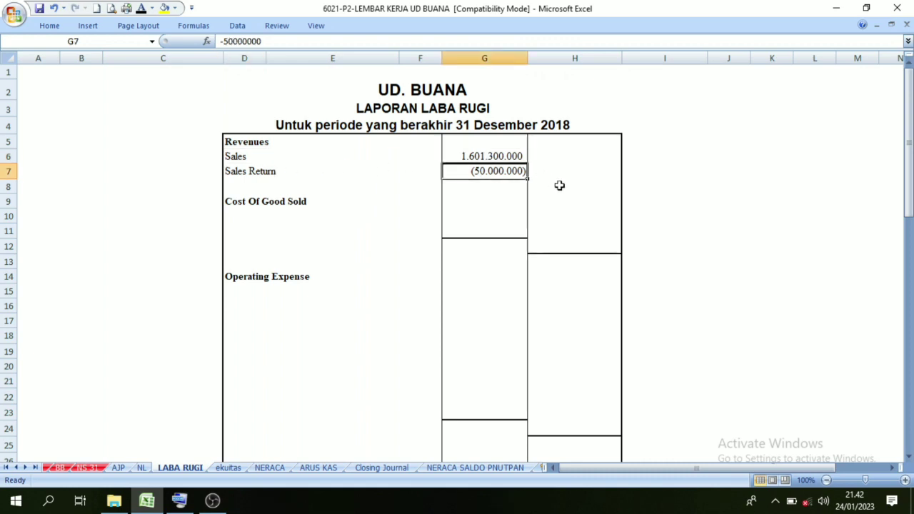
left_click(565, 187)
left_click(141, 9)
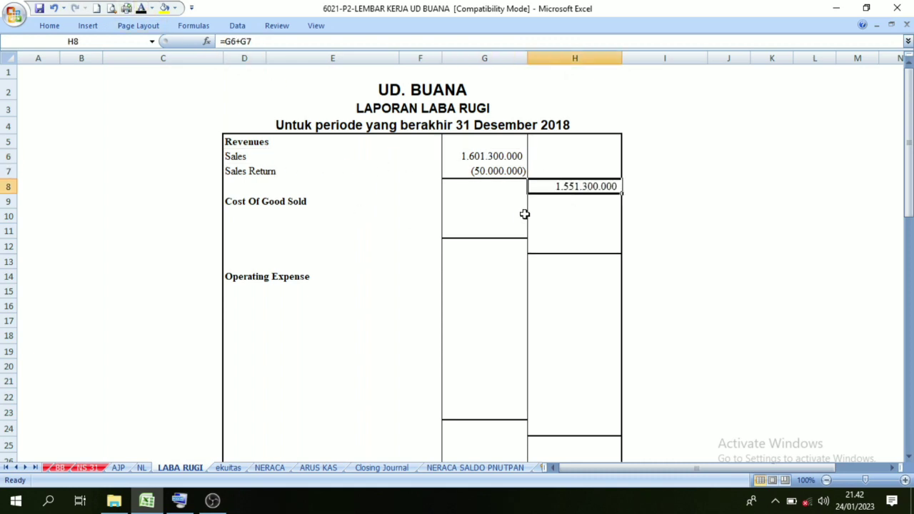
left_click(630, 187)
left_click(572, 187)
left_click(652, 192)
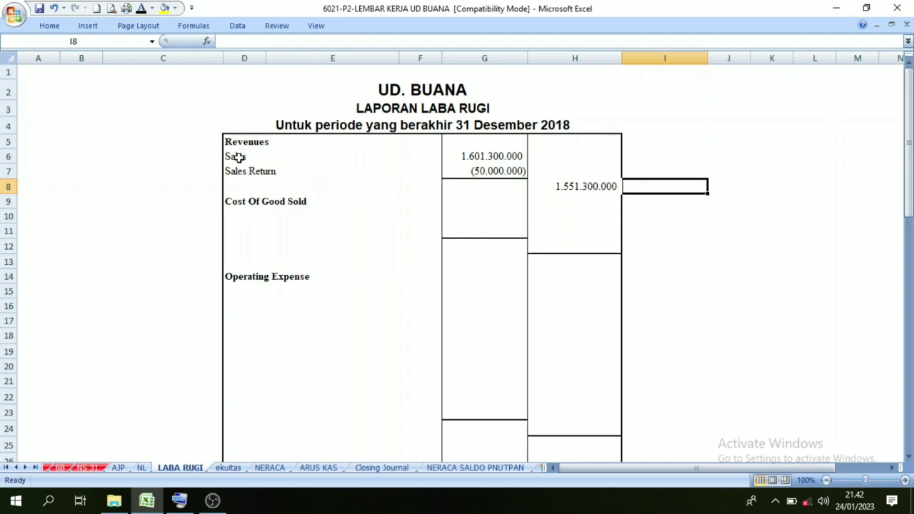
left_click(406, 184)
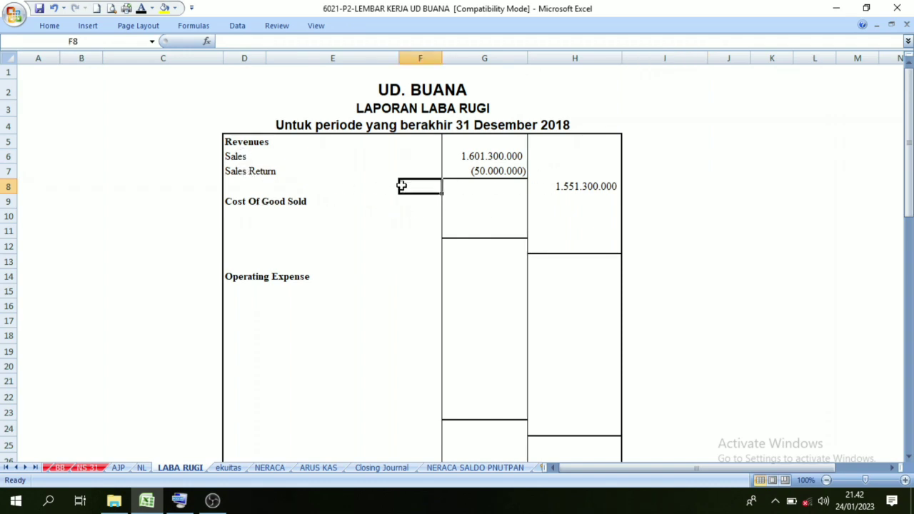
left_click(372, 185)
left_click(577, 175)
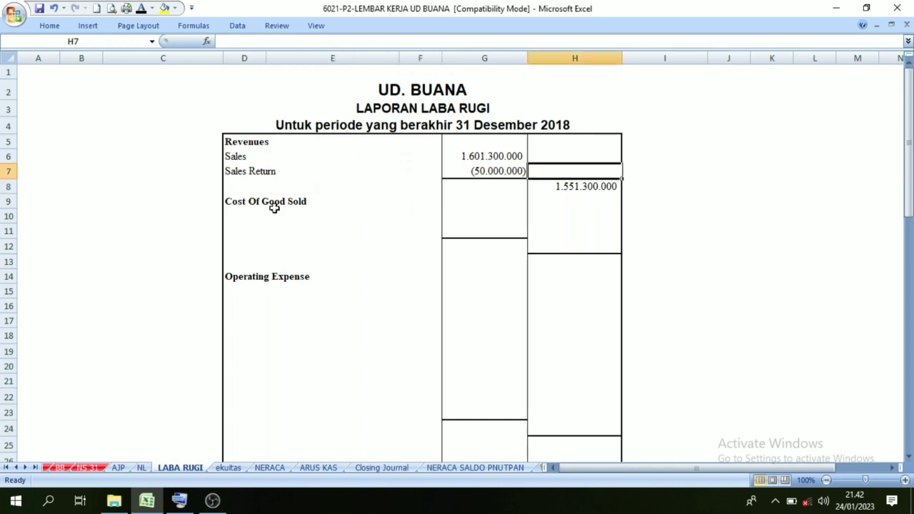
Step: Set the font colour of the hidden Cost of goods Sold and Freight Paid names in LABA RUGI D10:D11 to Automatic, matching NL rows 30 and 31
left_click(238, 202)
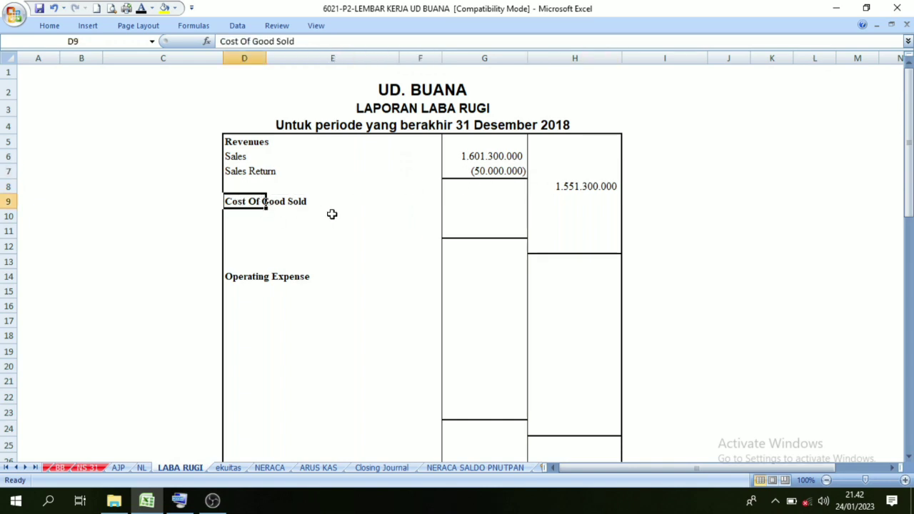
left_click(142, 468)
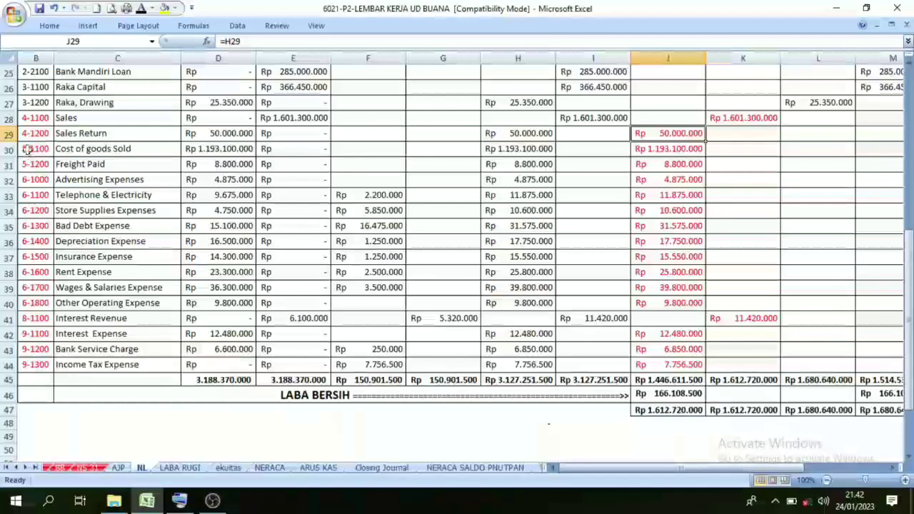
left_click_drag(31, 150, 70, 164)
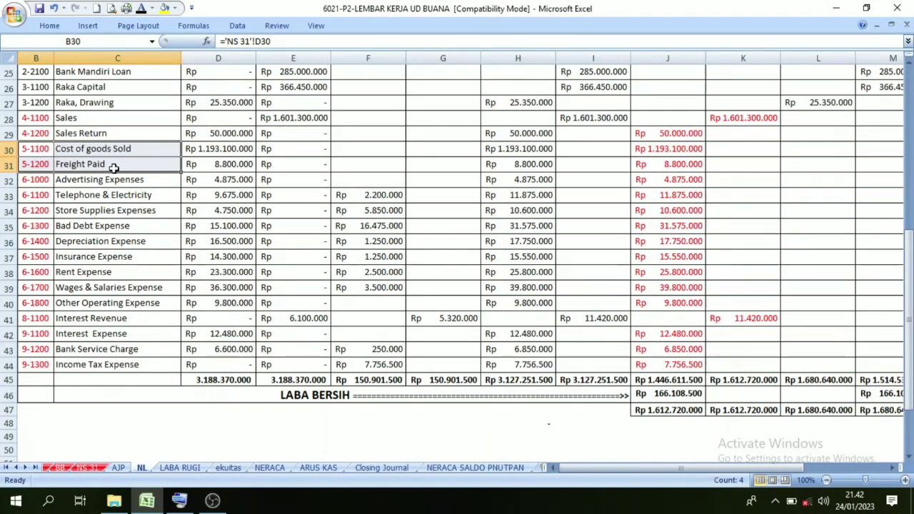
left_click(171, 467)
left_click_drag(236, 214, 245, 252)
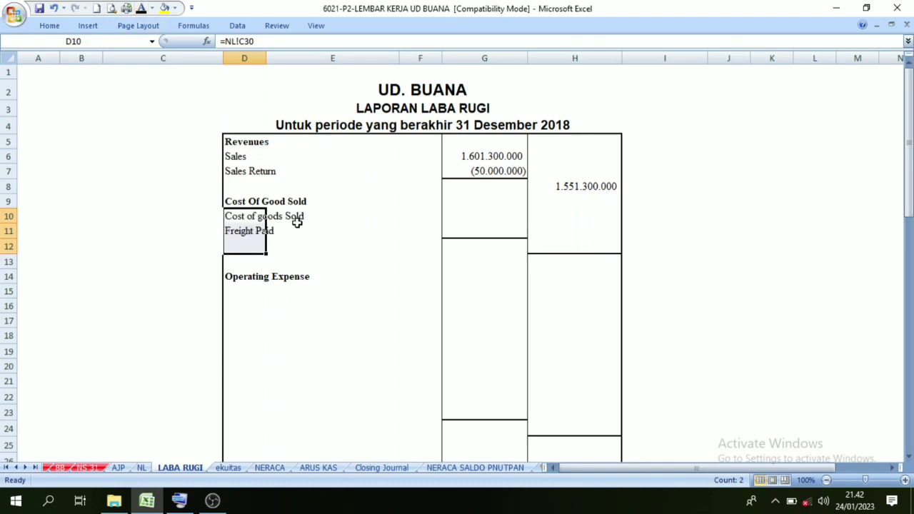
left_click(236, 242)
left_click(279, 231)
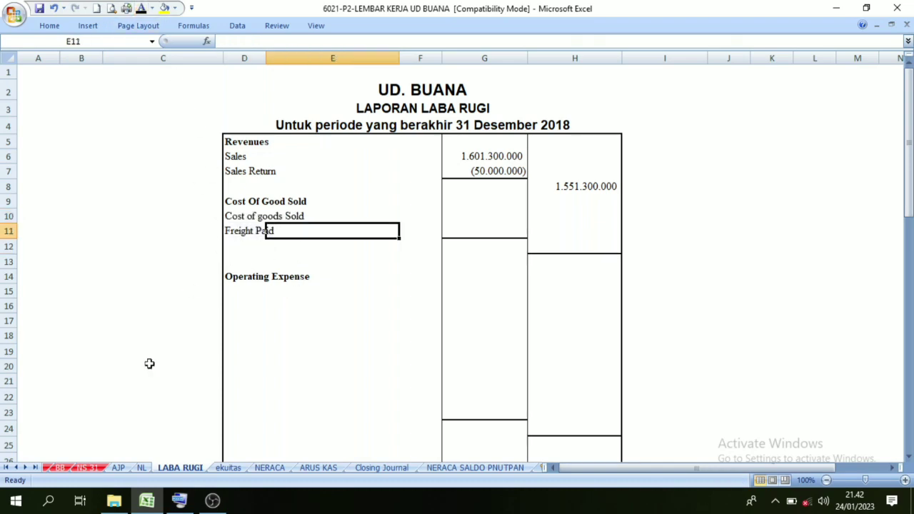
Step: Check the amounts in NL J30:J31, and set the font colour of the hidden Cost of goods Sold and Freight Paid amounts in LABA RUGI G10:G11 to Automatic
left_click(143, 469)
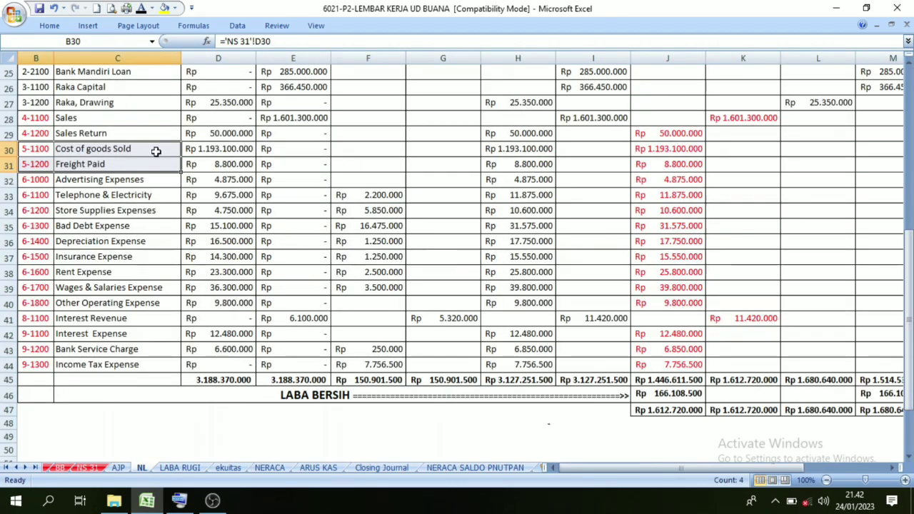
left_click(647, 153)
left_click_drag(647, 153, 649, 164)
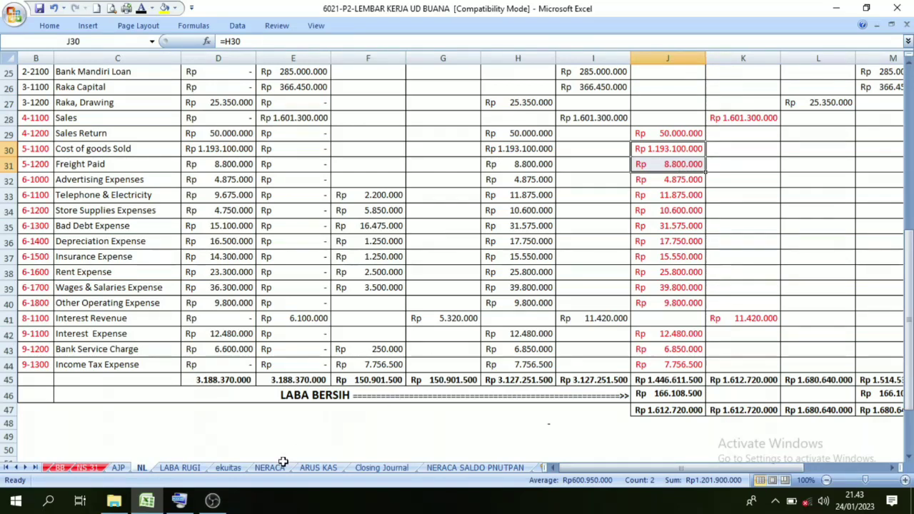
left_click(180, 468)
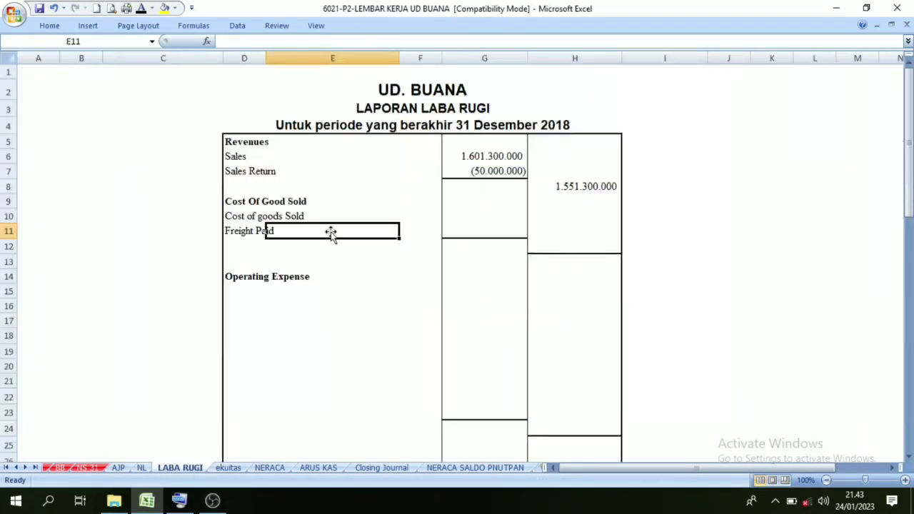
left_click(469, 220)
left_click_drag(469, 223, 454, 275)
left_click(141, 8)
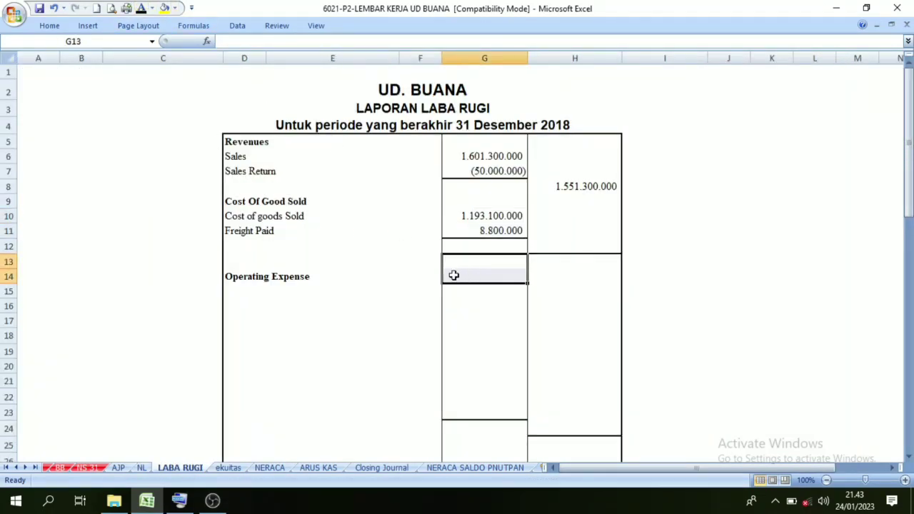
Step: Set the font colour of the total cost formula =G10+G11 in LABA RUGI cell H12 to Automatic
left_click(495, 219)
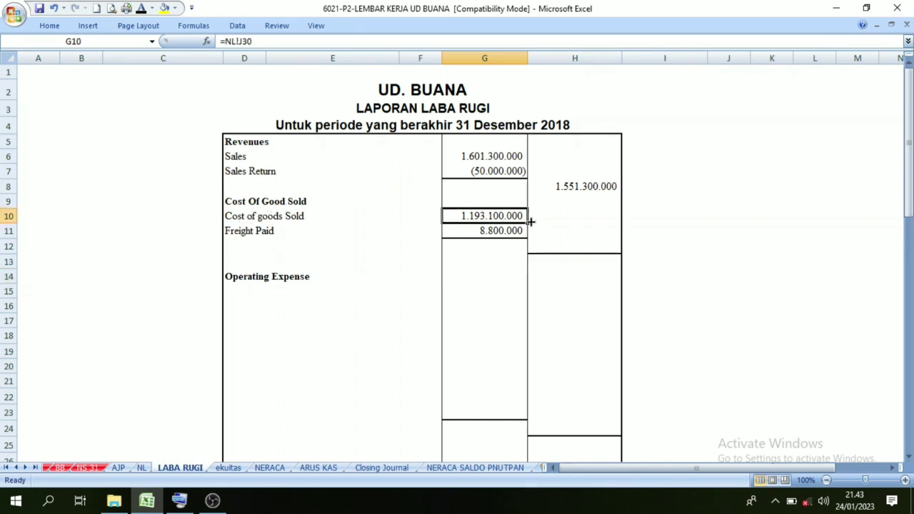
left_click(582, 249)
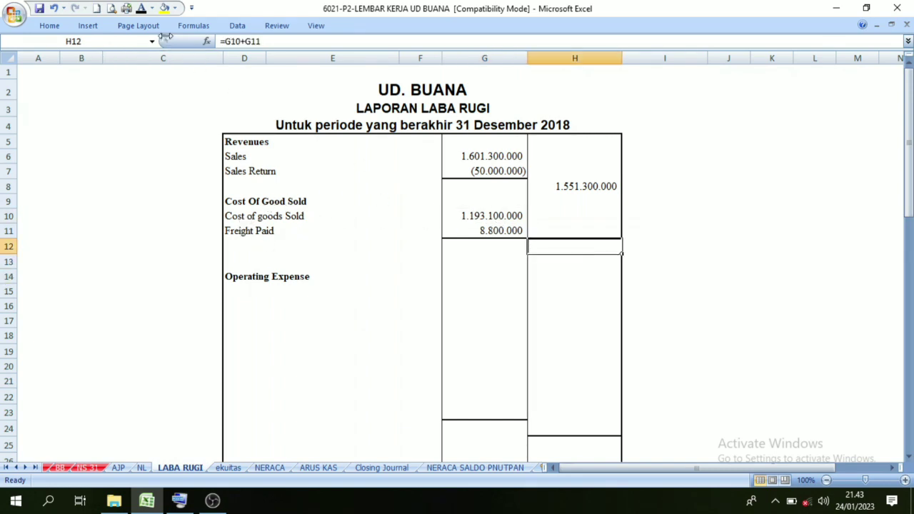
left_click(586, 291)
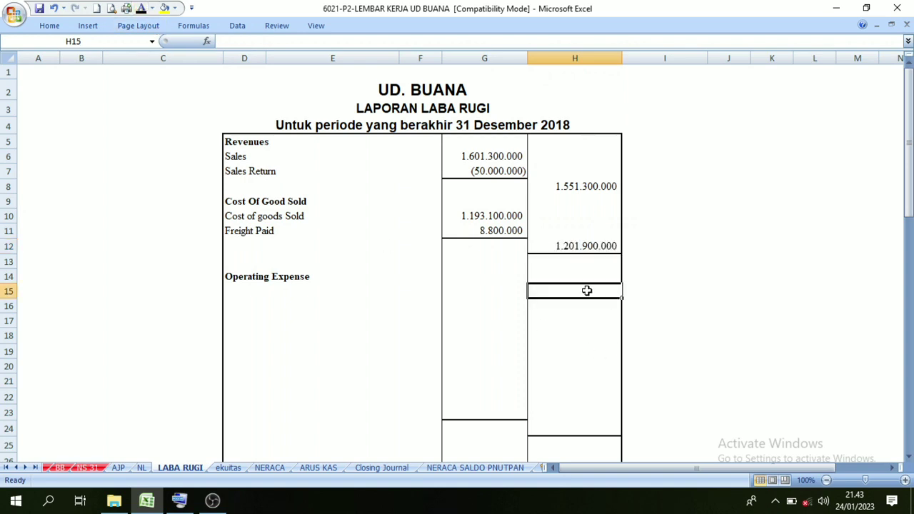
left_click(594, 247)
left_click(687, 242)
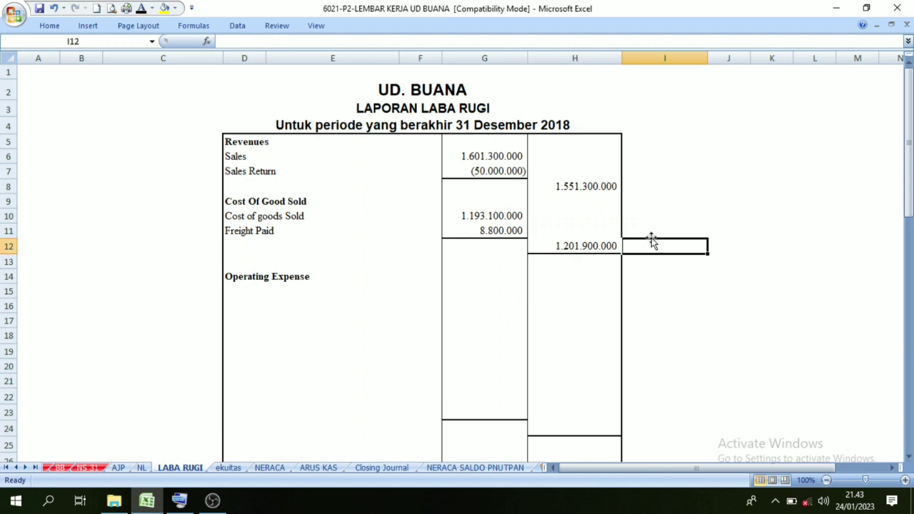
Step: Compare the subtotals in H8 and H12, and set the font colour of the difference formula =H8-H12 in H13 to Automatic
left_click(596, 186)
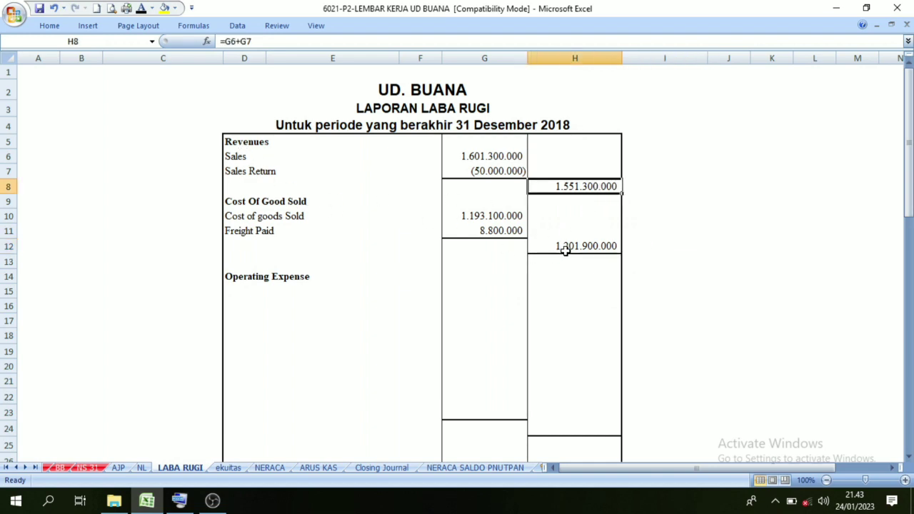
left_click(565, 249)
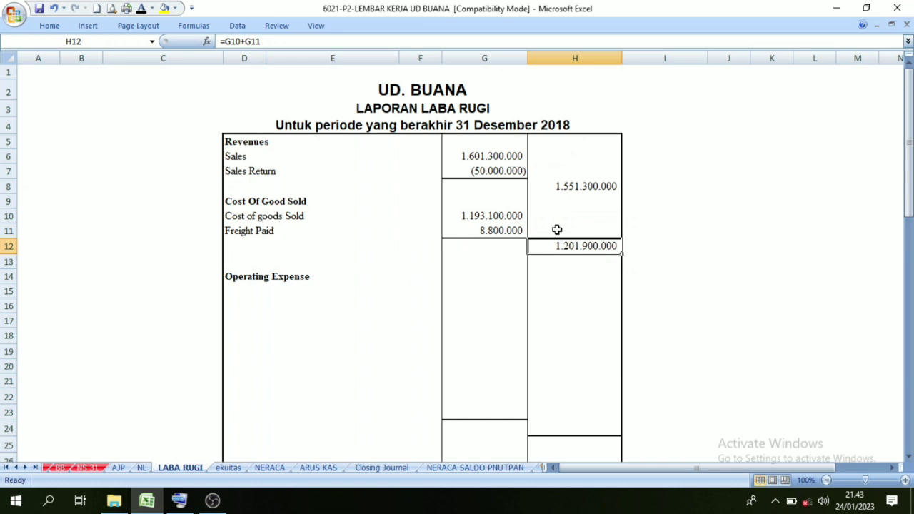
left_click(588, 186)
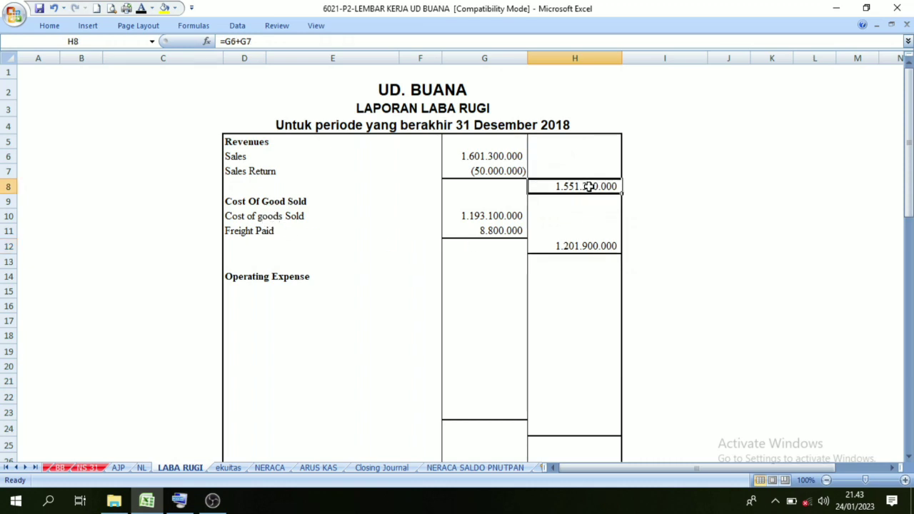
left_click(569, 264)
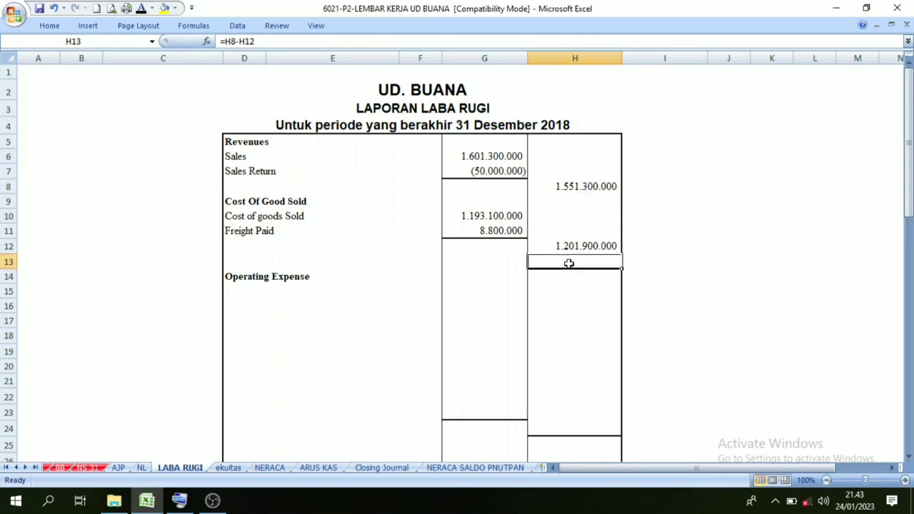
left_click(140, 9)
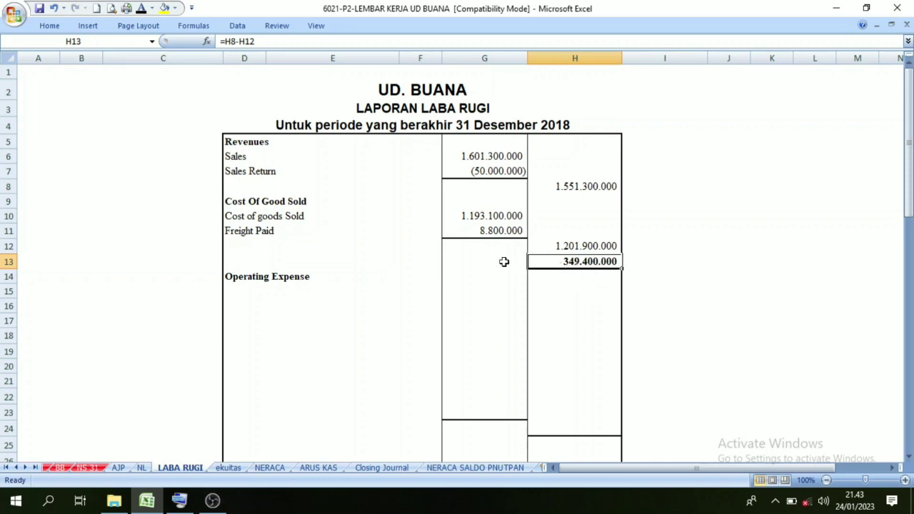
Step: Set the font colour of the hidden Laba Kotor label in D13 to Automatic, and review it against the amounts in H8, H12 and H13
left_click(480, 262)
left_click(427, 261)
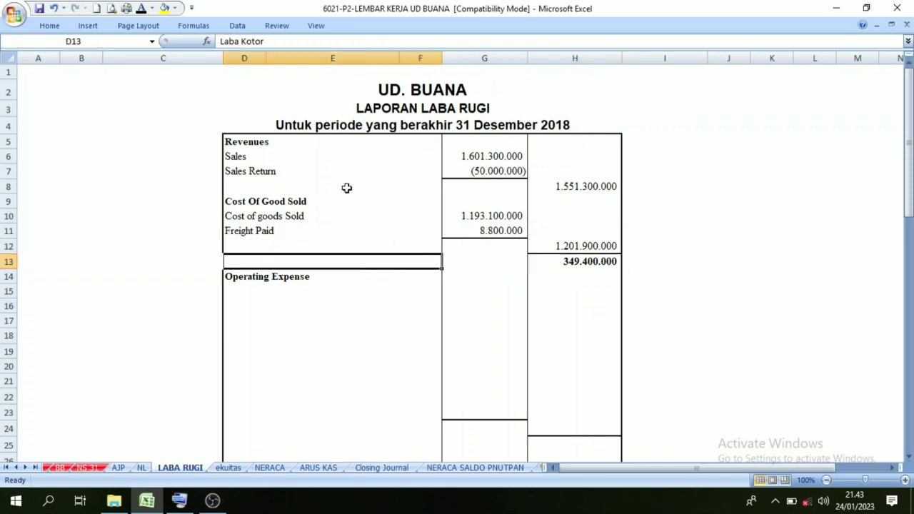
left_click(141, 8)
left_click(573, 302)
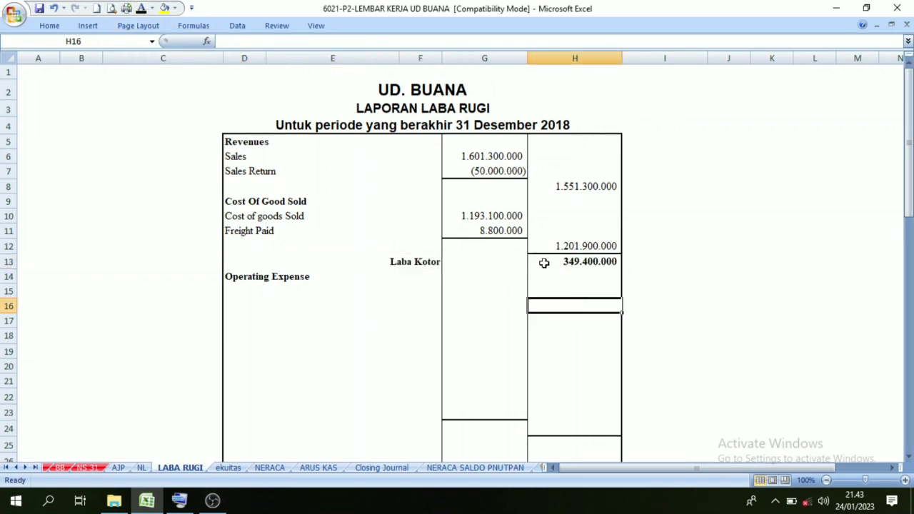
left_click(586, 187)
left_click(588, 244)
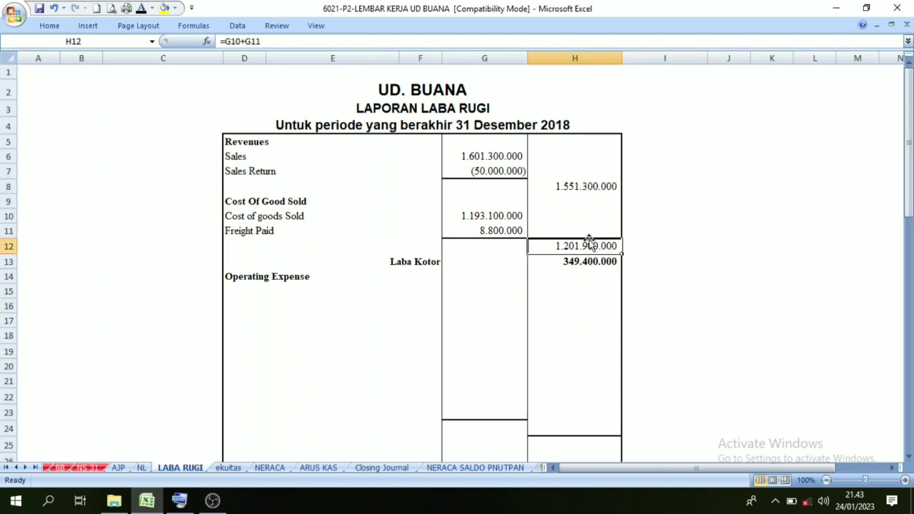
left_click(584, 261)
left_click(422, 259)
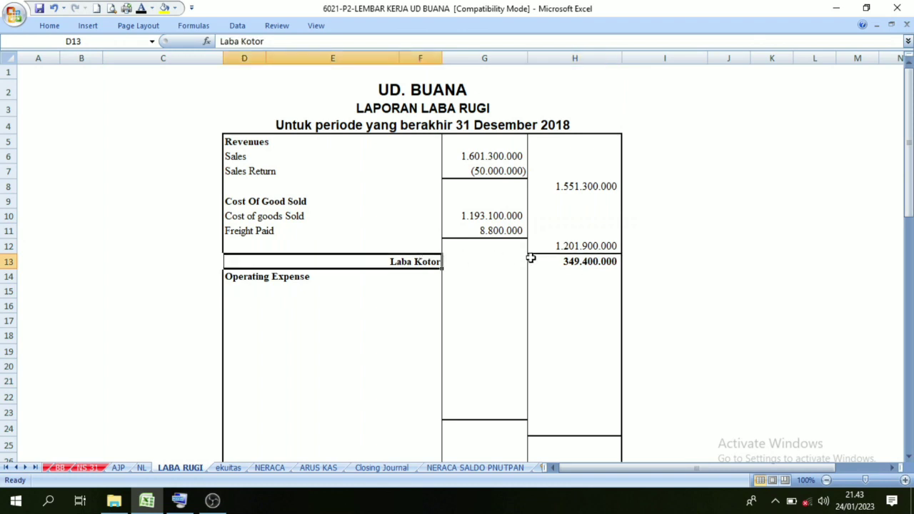
left_click(568, 261)
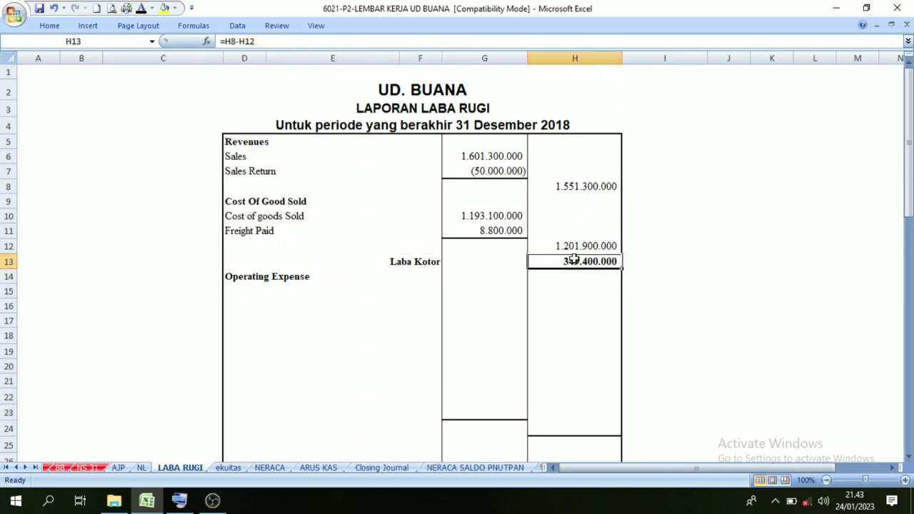
Step: Check account codes 6-1000 to 6-1800 in NL B32:B40, and set the font colour of the hidden Operating Expense names in LABA RUGI D15:D23 to Automatic
scroll(446, 261, "down", 1)
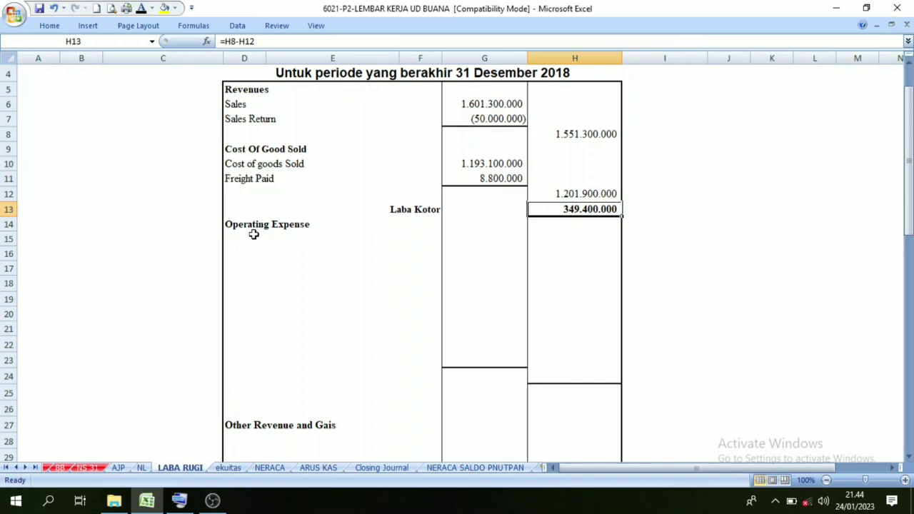
left_click(142, 468)
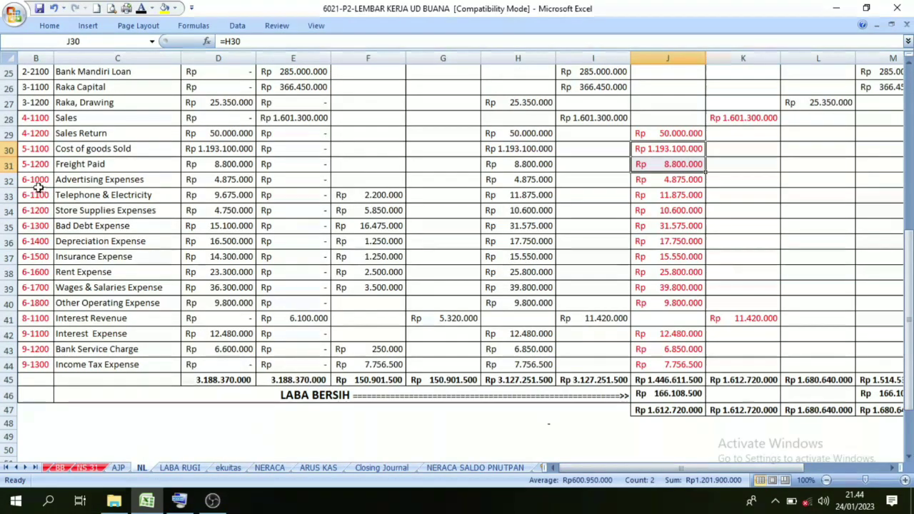
left_click_drag(35, 179, 43, 301)
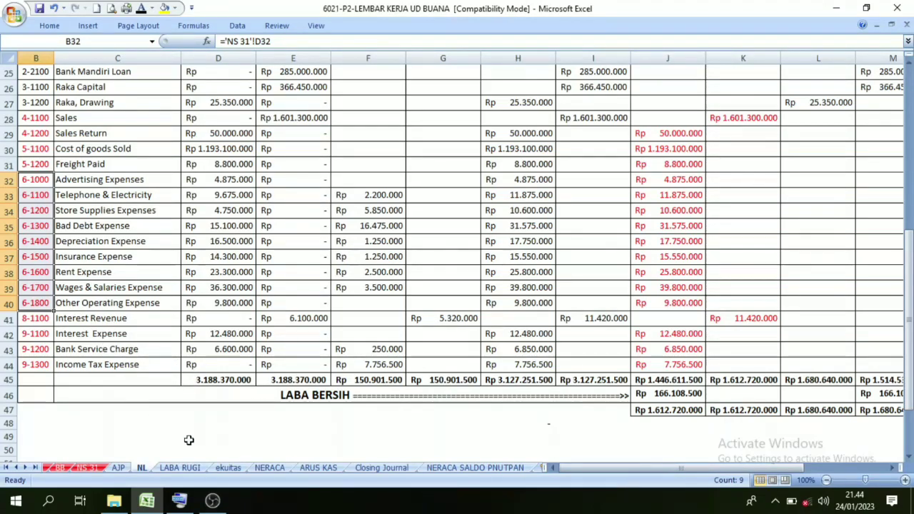
left_click(179, 468)
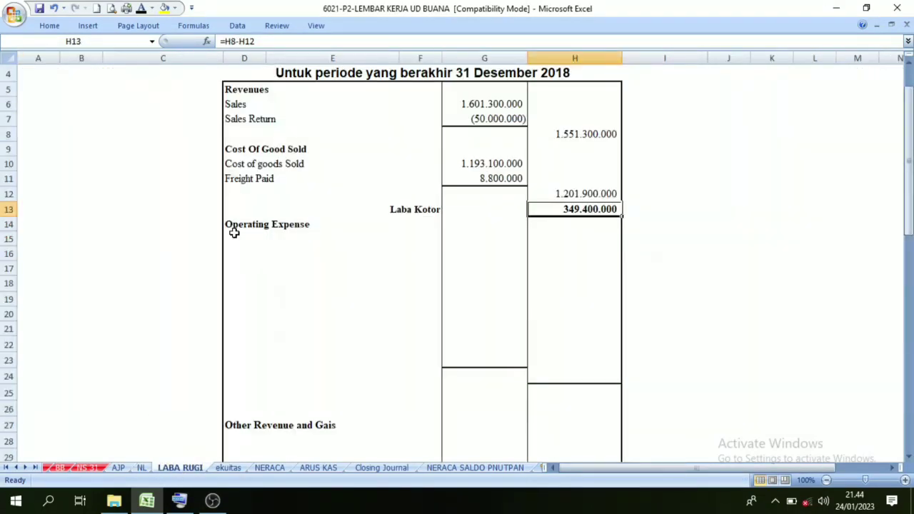
left_click_drag(232, 238, 305, 358)
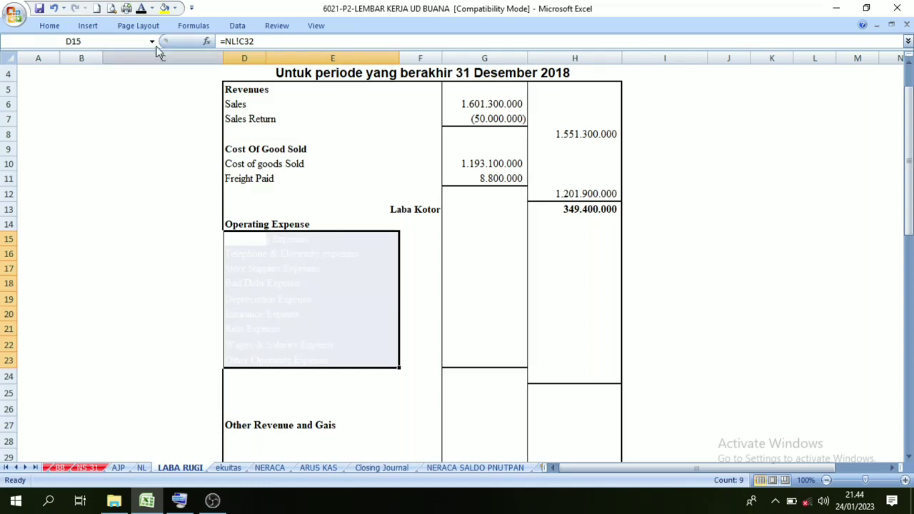
left_click(141, 10)
left_click(340, 407)
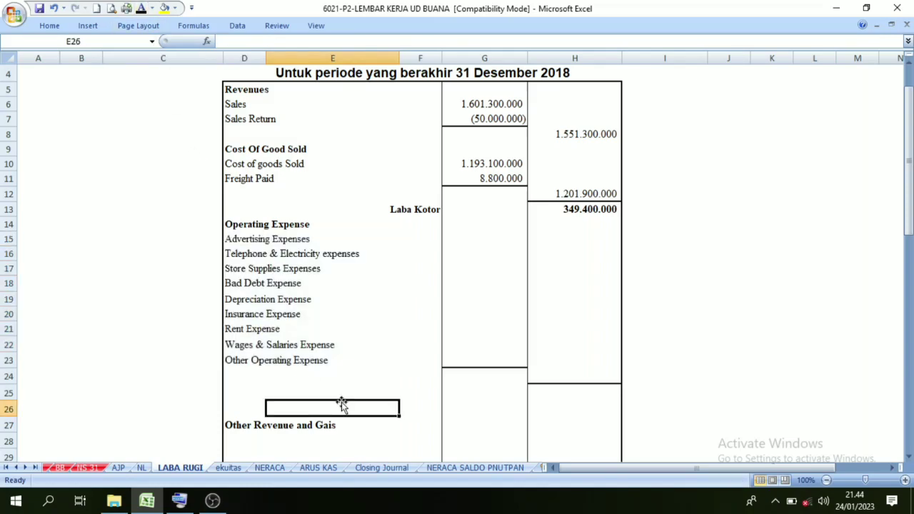
Step: Check the expense amounts in NL J32:J40, and set the font colour of the hidden amounts in LABA RUGI G15:G23 to Automatic
left_click(141, 468)
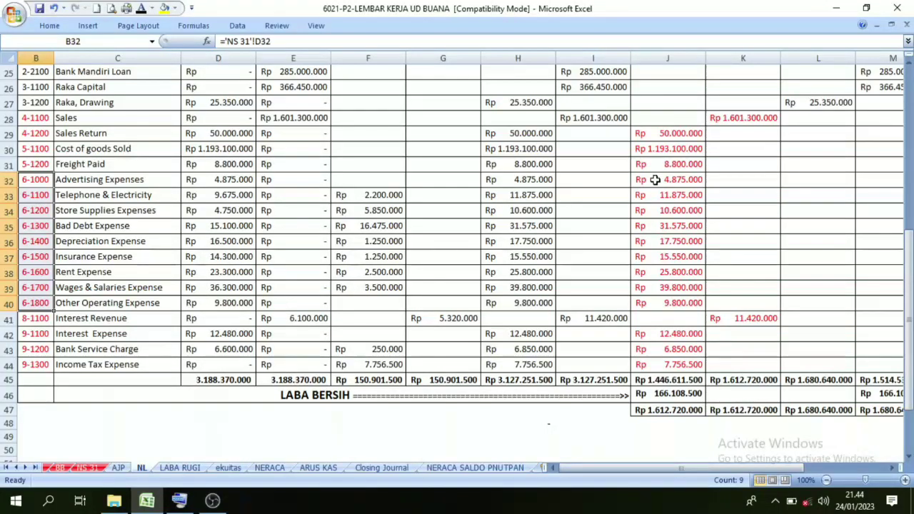
left_click_drag(655, 180, 643, 302)
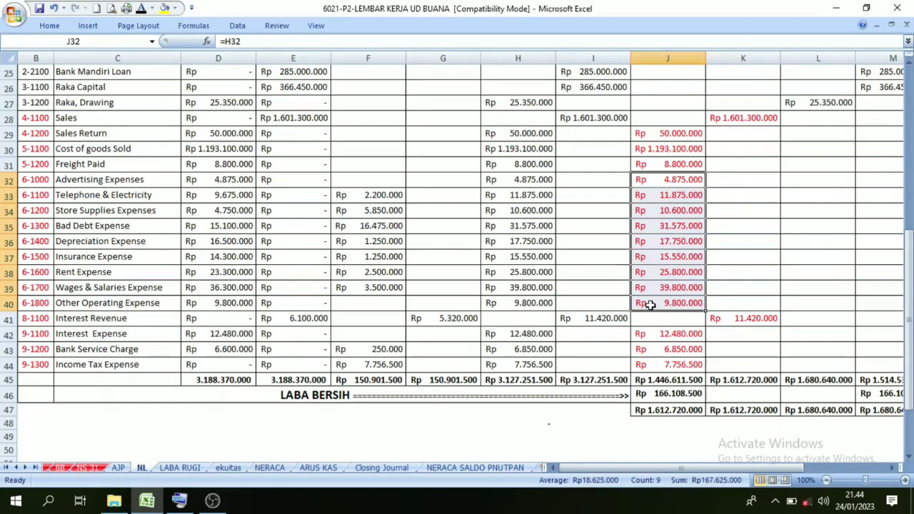
left_click(193, 469)
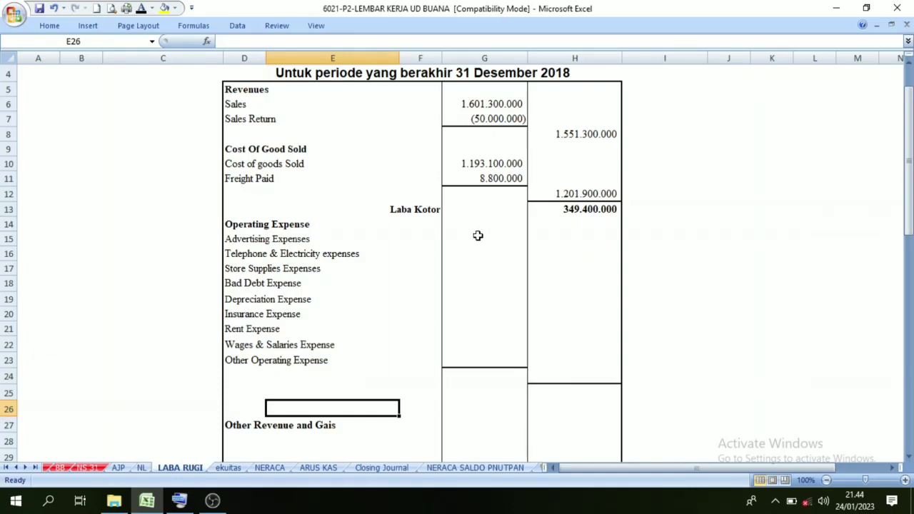
left_click_drag(477, 236, 478, 355)
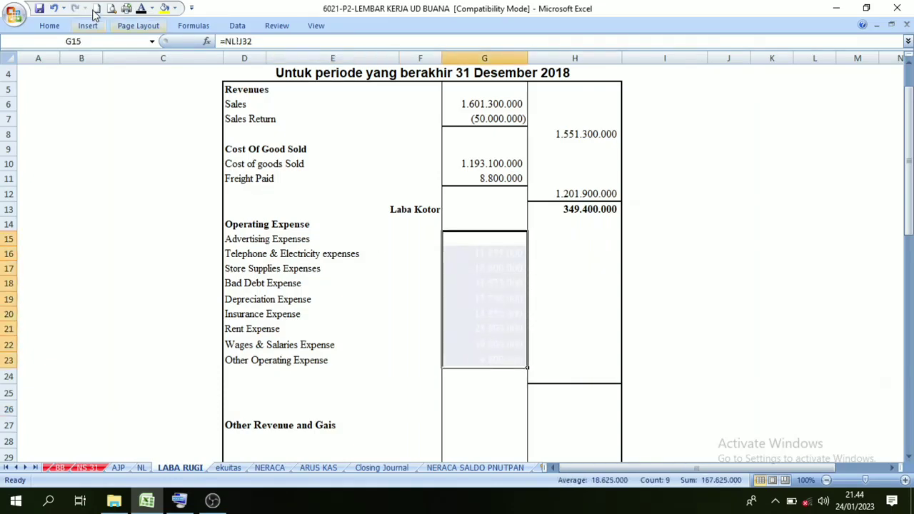
left_click(141, 7)
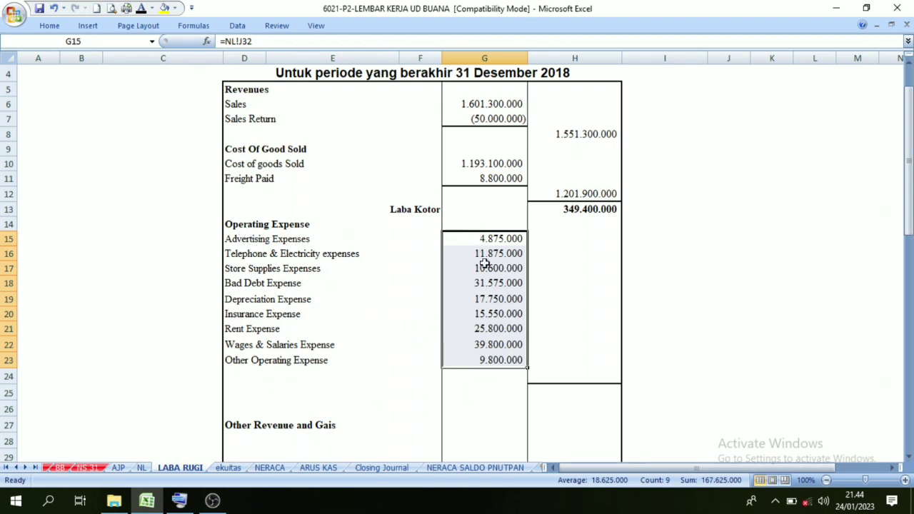
Step: Set the font colour of the total operating expense formula =SUM(G15:G23) in H24 to Automatic
left_click(572, 376)
left_click(142, 10)
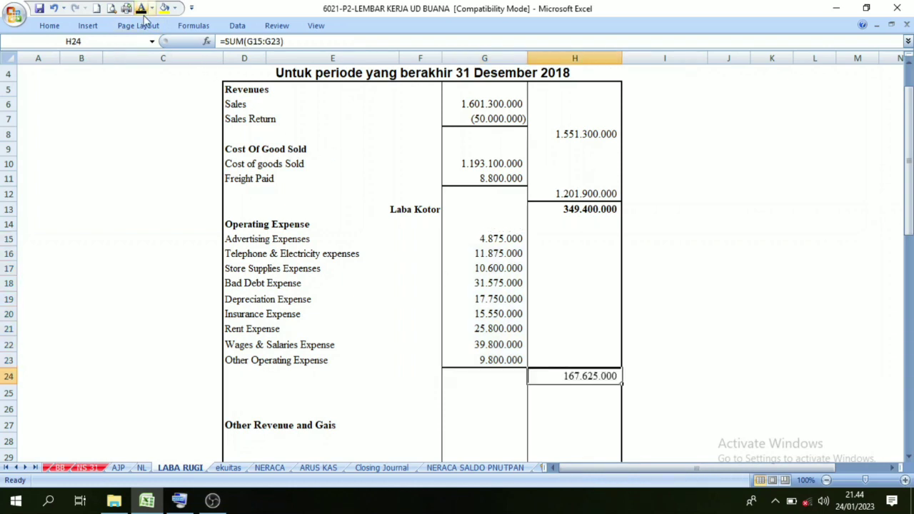
left_click(680, 370)
left_click(580, 377)
left_click(672, 392)
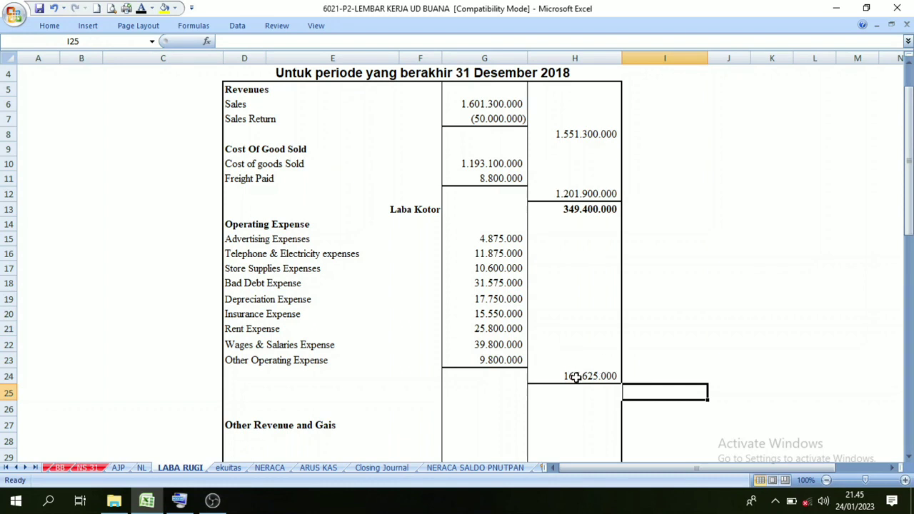
Step: Compare gross profit in H13 with total expense in H24, and set the font colour of the formula =H13-H24 in H25 to Automatic
left_click(588, 211)
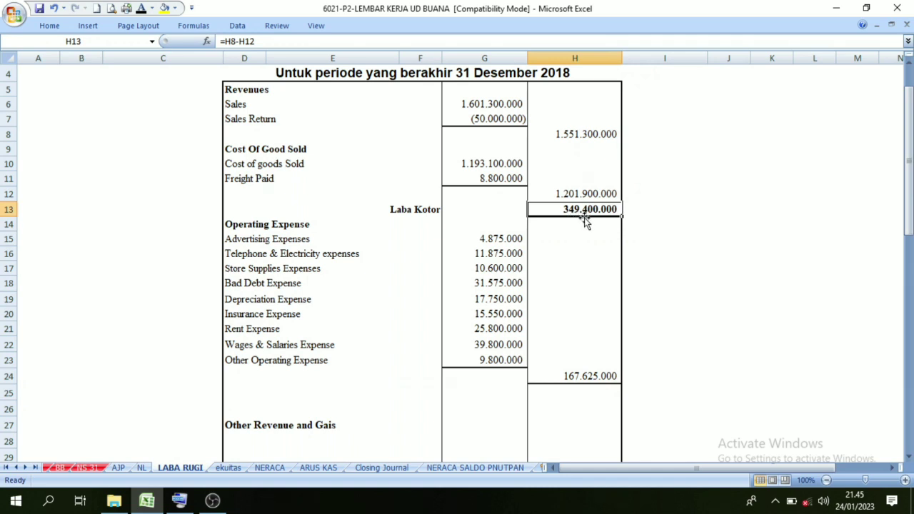
left_click(589, 377)
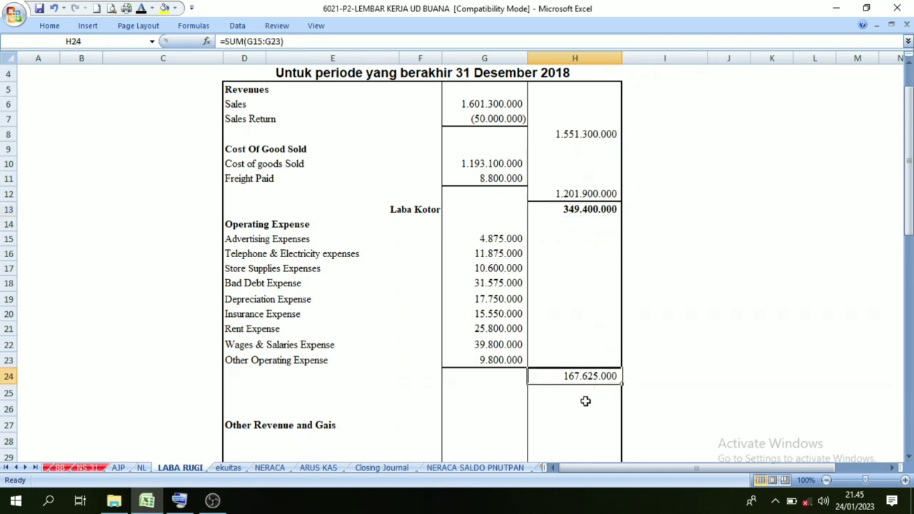
left_click(586, 405)
left_click(585, 376)
left_click(584, 393)
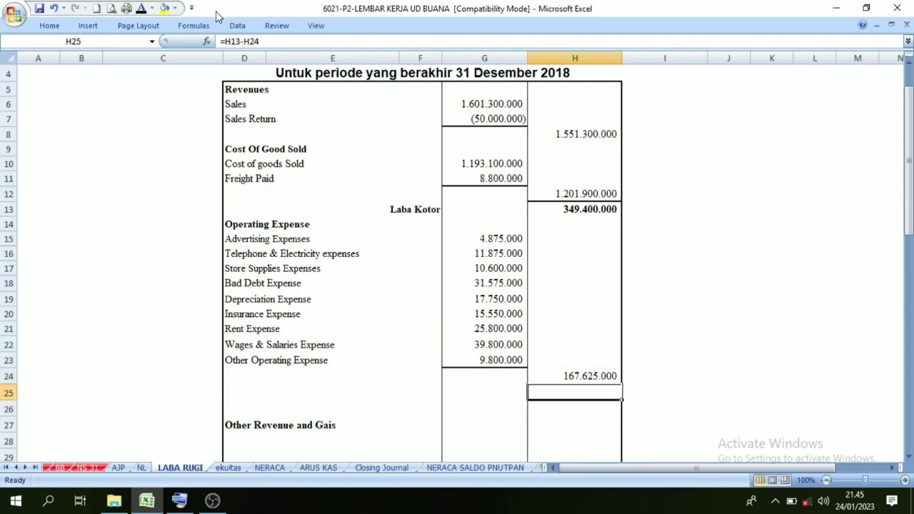
left_click(142, 10)
left_click(700, 377)
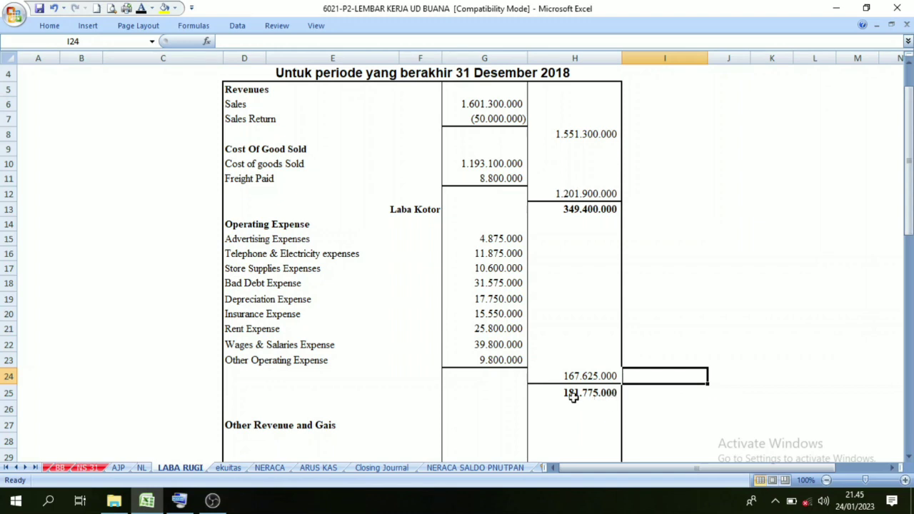
Step: Set the font colour of the hidden Laba Bersih Sementara label in D25 to Automatic, and check its amount in H25
left_click(421, 391)
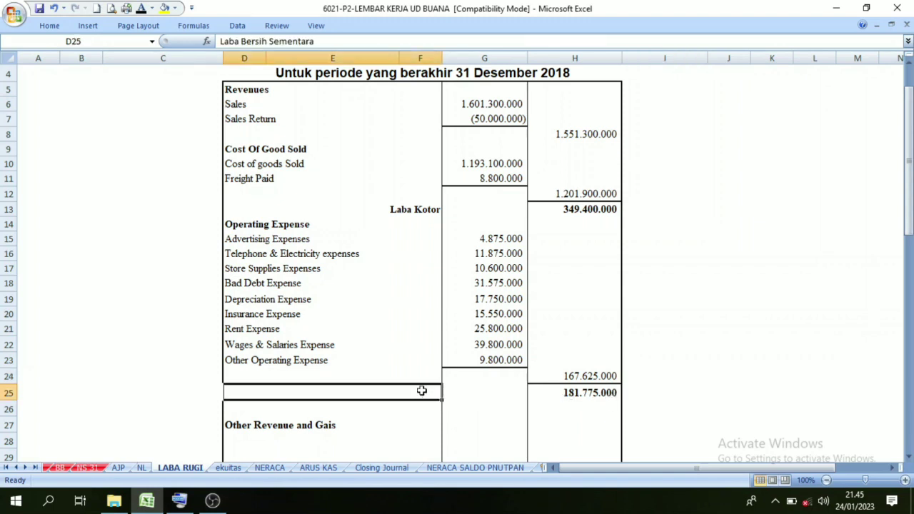
left_click(141, 9)
scroll(515, 341, "down", 2)
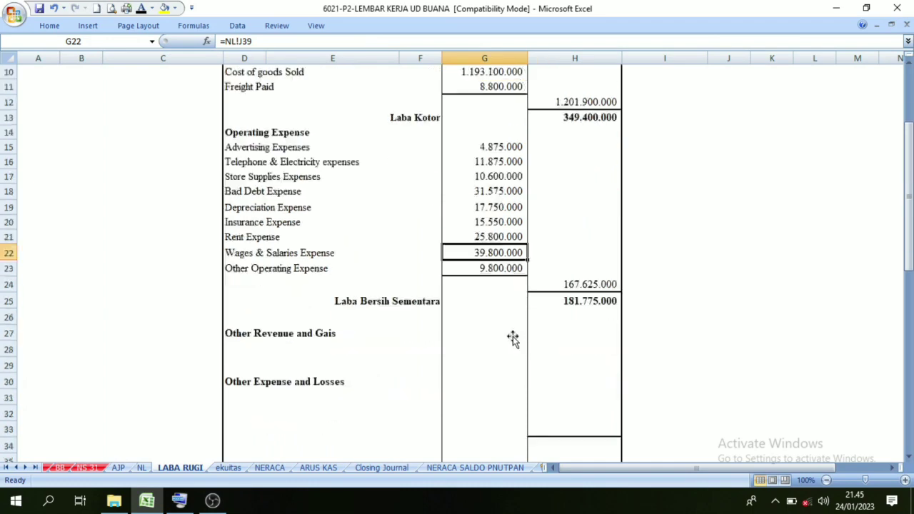
left_click(575, 303)
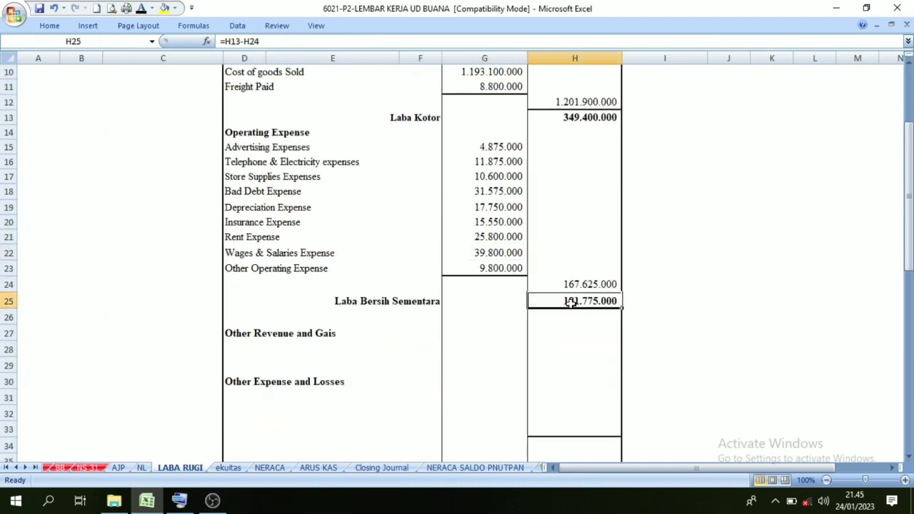
Step: Check Interest Revenue, code 8-1100, in NL row 41, and set the font colour of its hidden name under Other Revenue and Gais in LABA RUGI D28 to Automatic
scroll(480, 316, "down", 3)
left_click(257, 203)
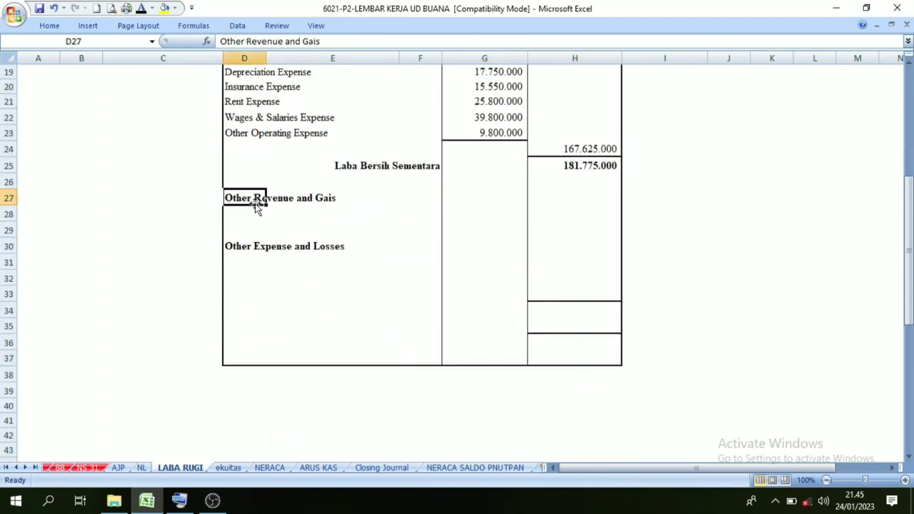
left_click(248, 250)
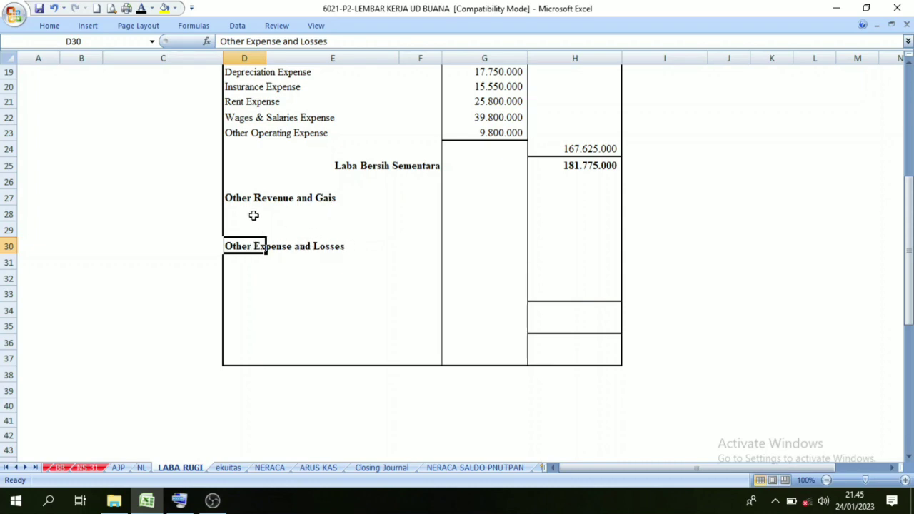
left_click(233, 208)
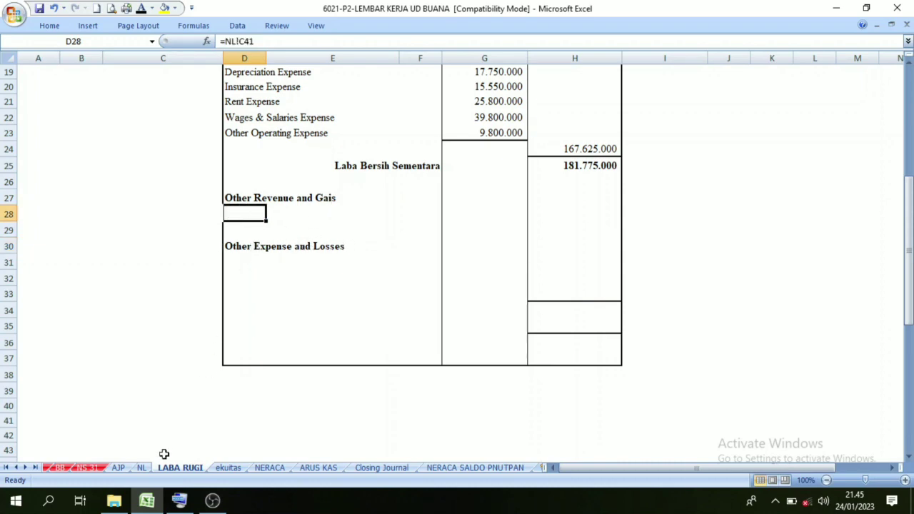
left_click(141, 468)
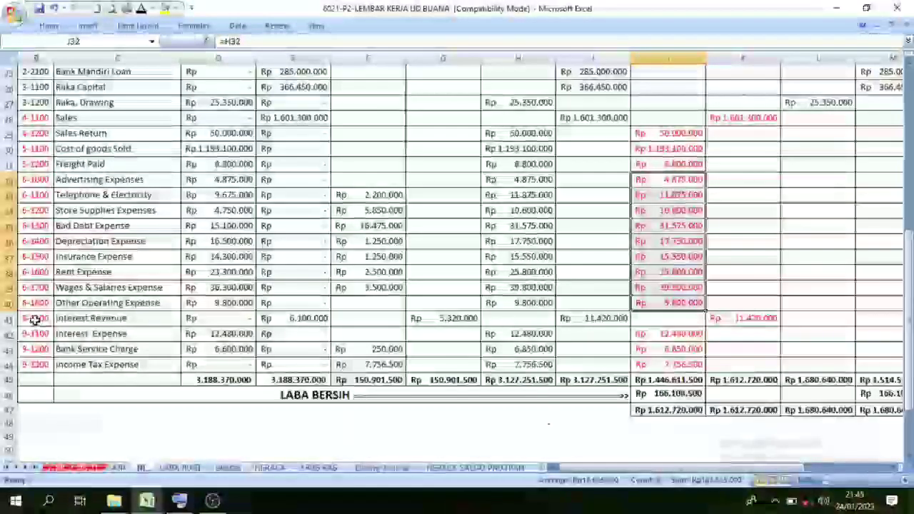
left_click(45, 321)
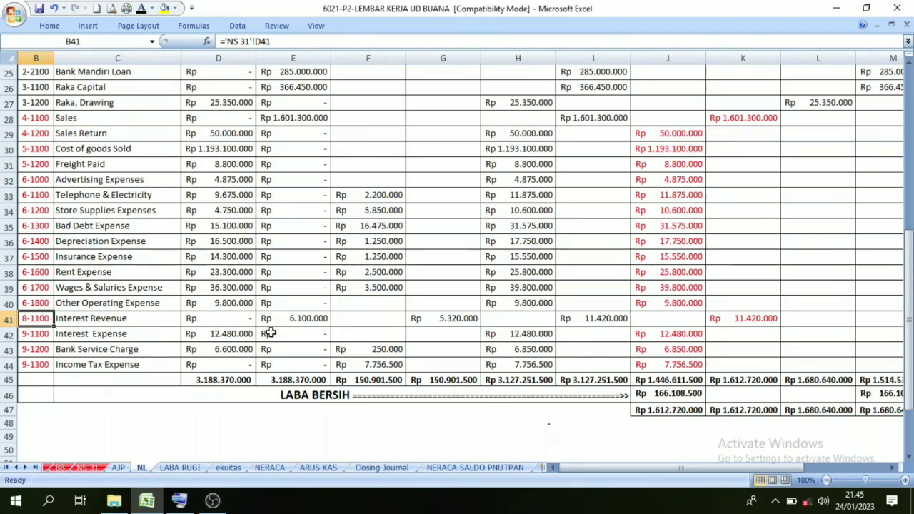
left_click(753, 320)
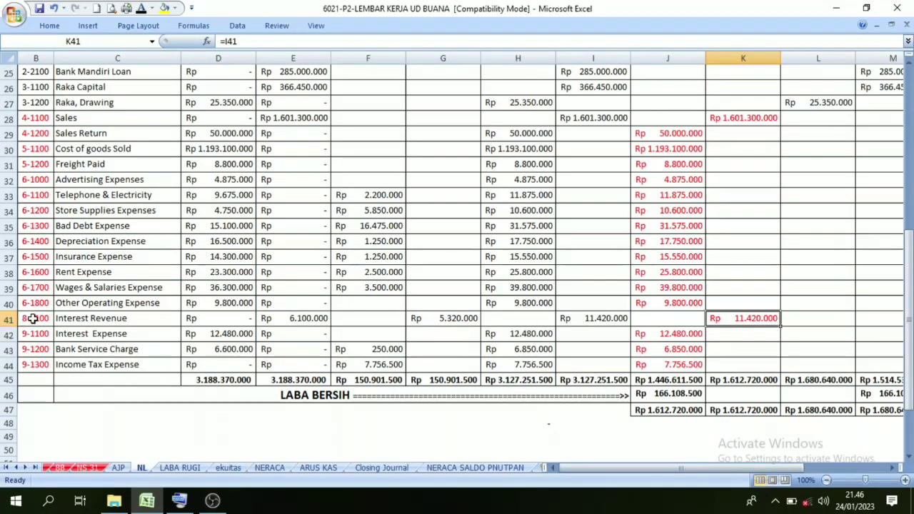
left_click(180, 467)
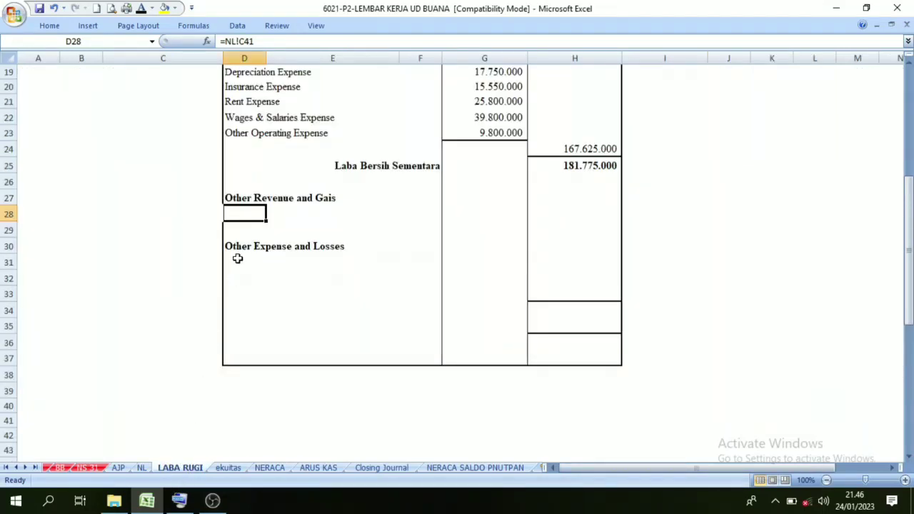
left_click(141, 9)
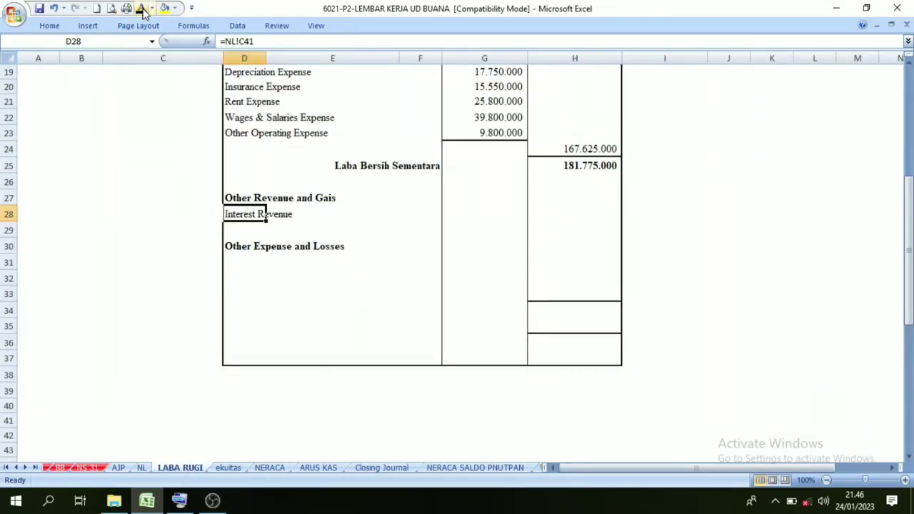
Step: Set the font colour of the hidden Interest Revenue amount, =NL!K41, in G28 to Automatic
left_click(481, 215)
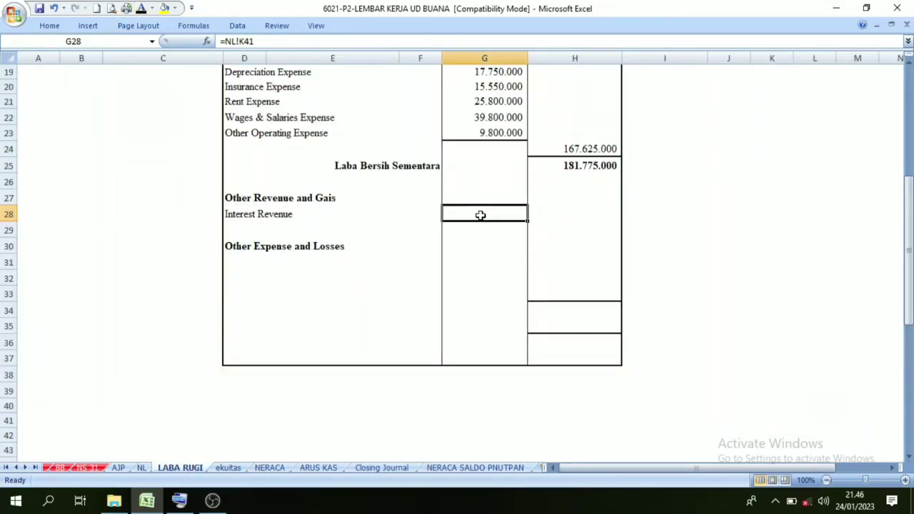
left_click(142, 8)
left_click(240, 249)
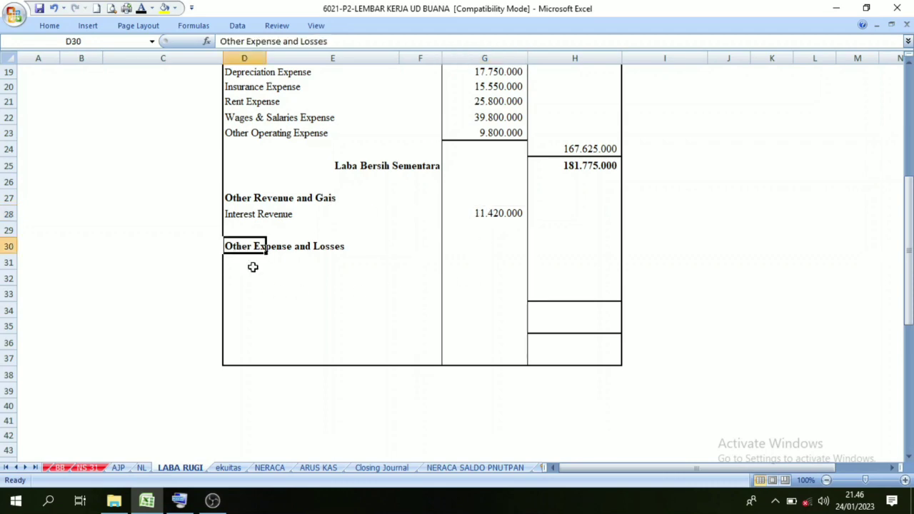
Step: Examine accounts 9-1100 to 9-1300 in NL rows 42 to 44 against the Other Expense and Losses section of LABA RUGI
left_click(141, 468)
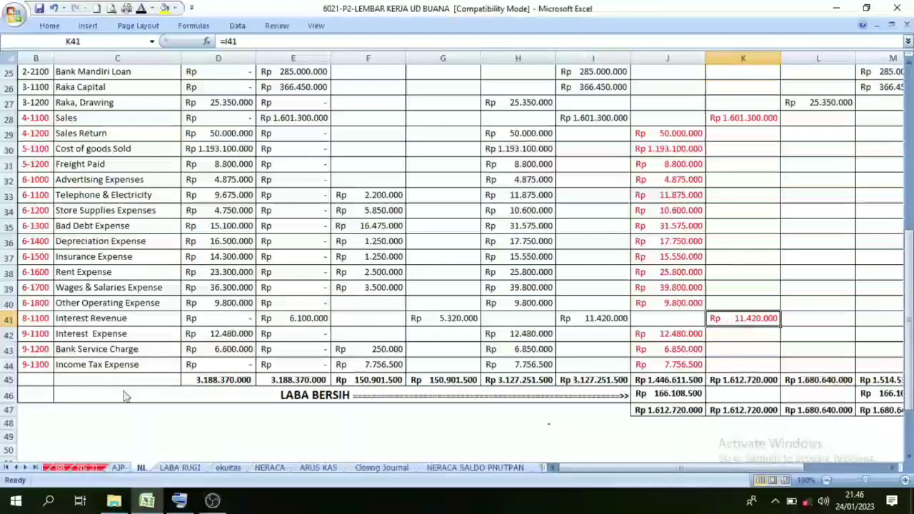
left_click(29, 335)
left_click_drag(29, 336, 86, 365)
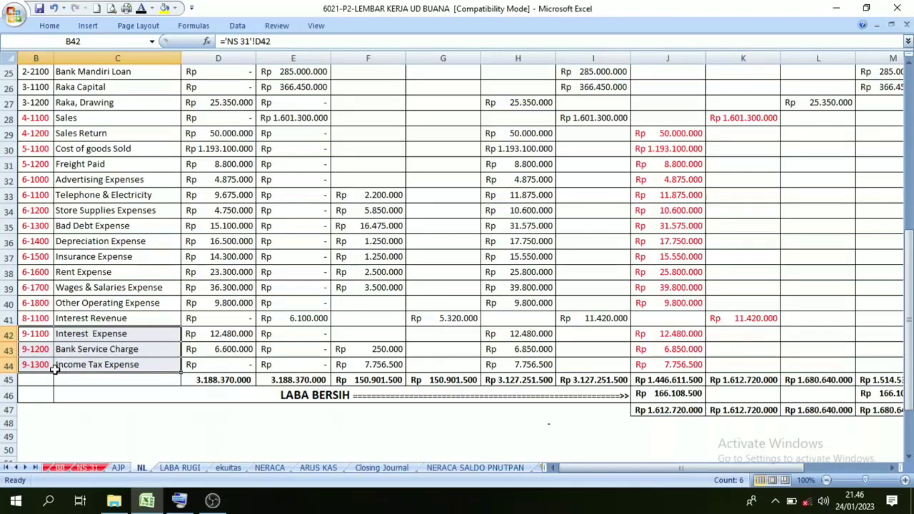
left_click(113, 367)
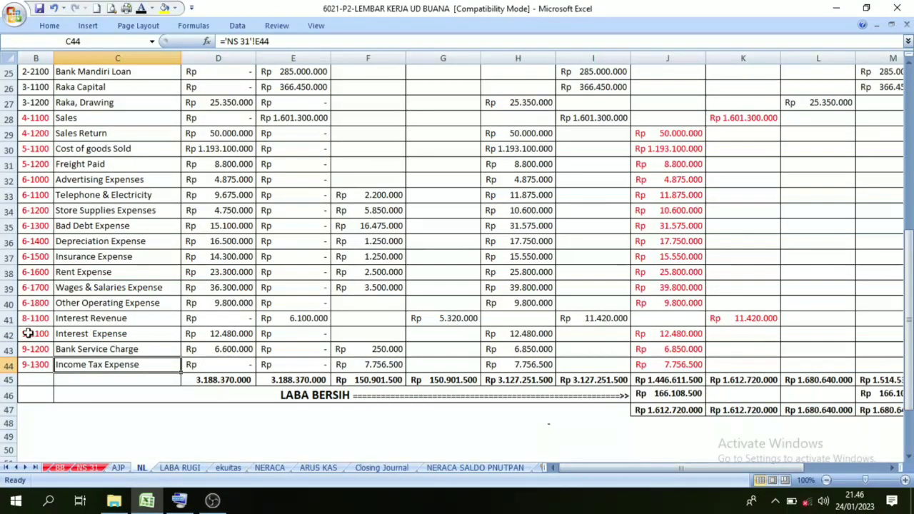
left_click_drag(26, 333, 31, 366)
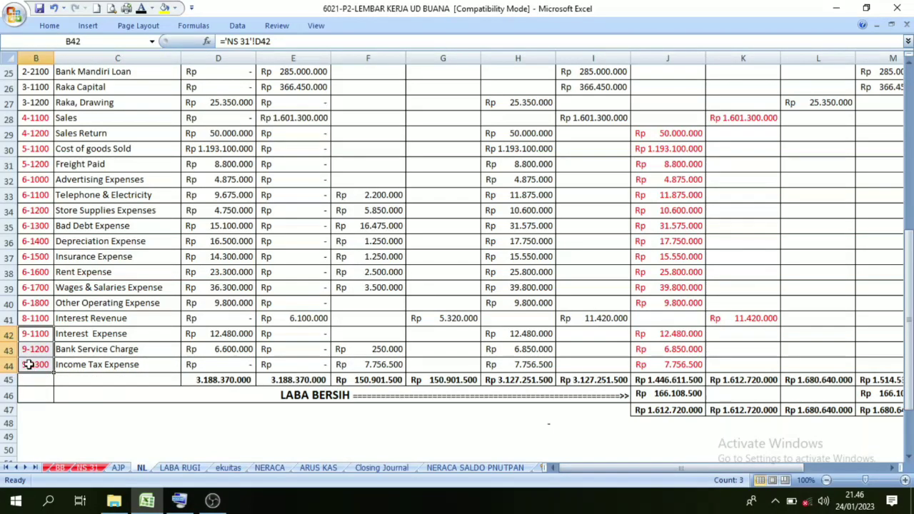
left_click(114, 366)
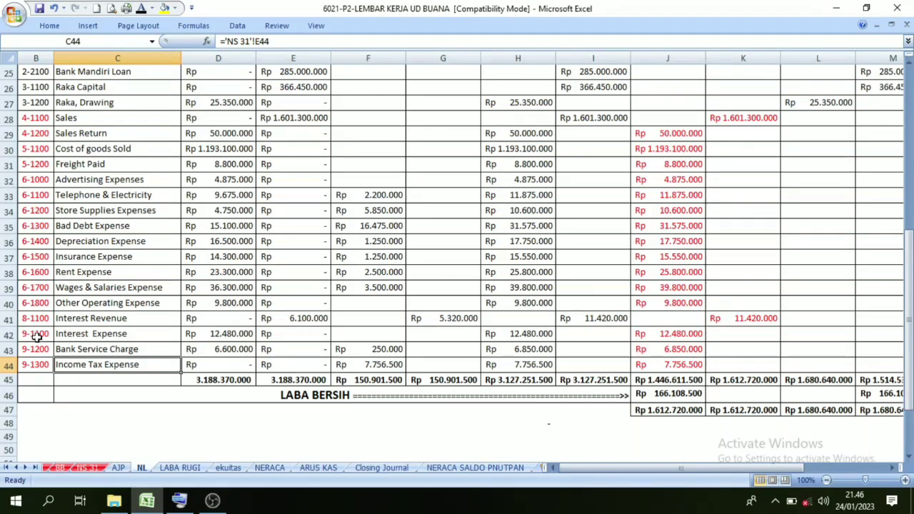
left_click(180, 468)
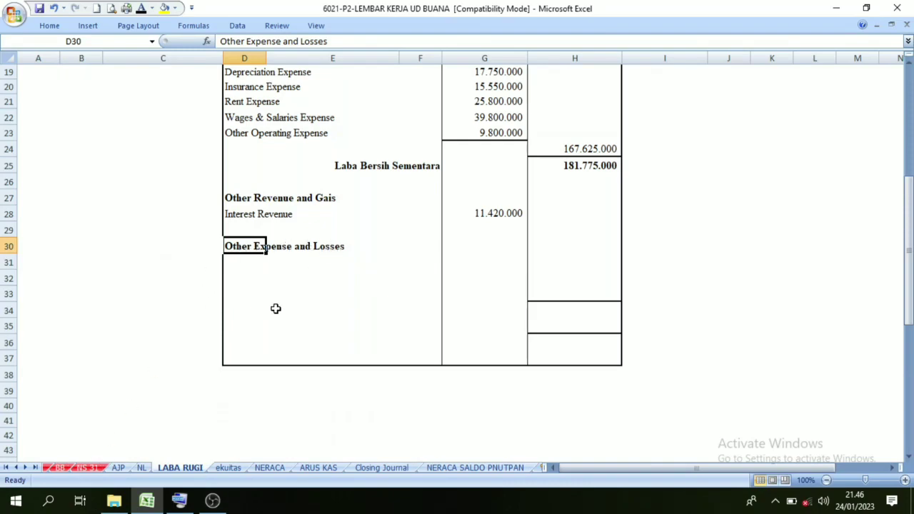
left_click(143, 468)
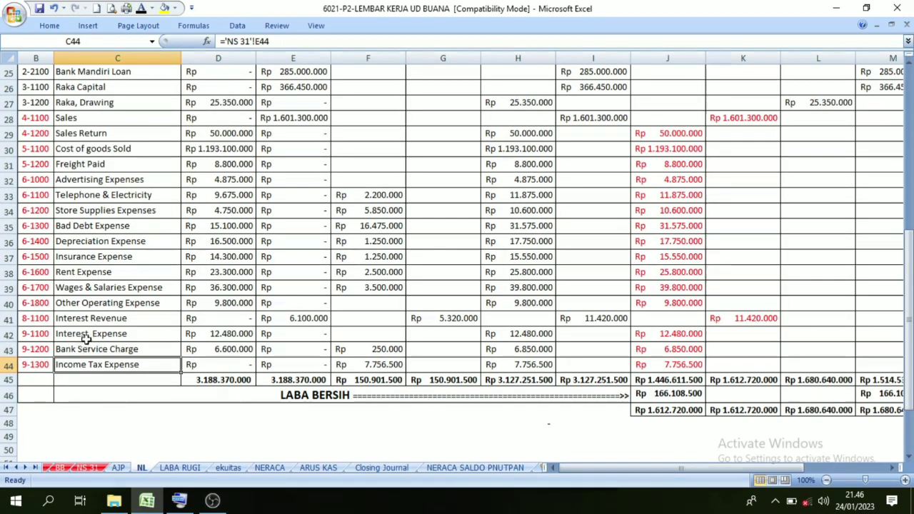
Step: Set the font colour of the hidden Interest Expense and Bank Service Charge names in LABA RUGI D31:D32 to Automatic
left_click(179, 468)
left_click_drag(255, 260, 267, 278)
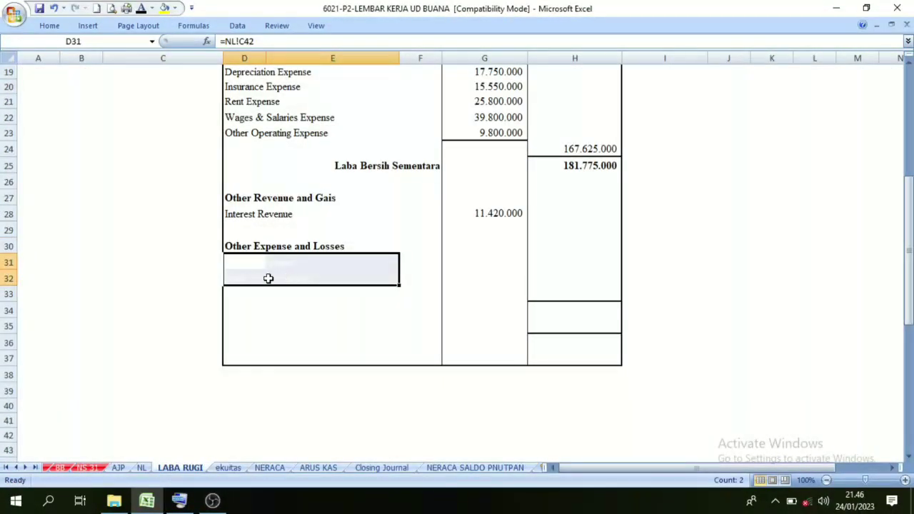
left_click(142, 14)
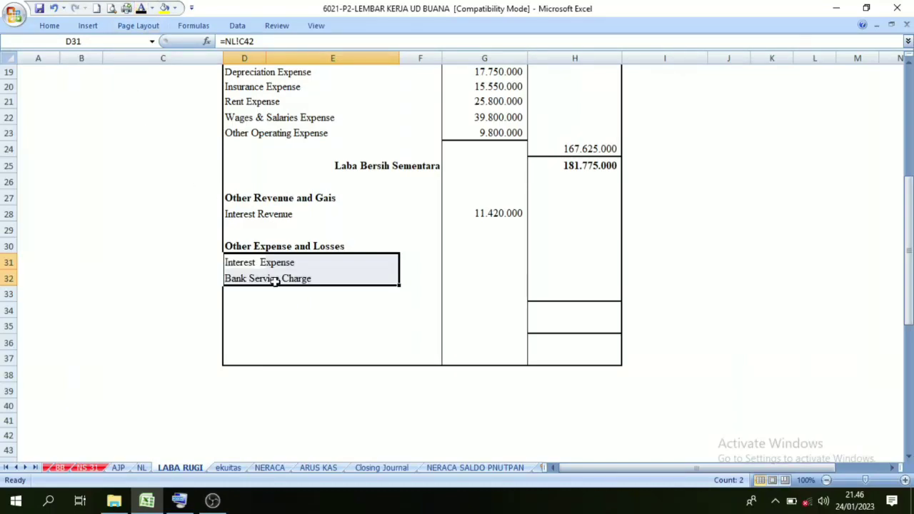
Step: Check the two expense amounts in NL J42:J43, and set the font colour of their hidden amounts in LABA RUGI G31:G33 to Automatic
left_click(141, 468)
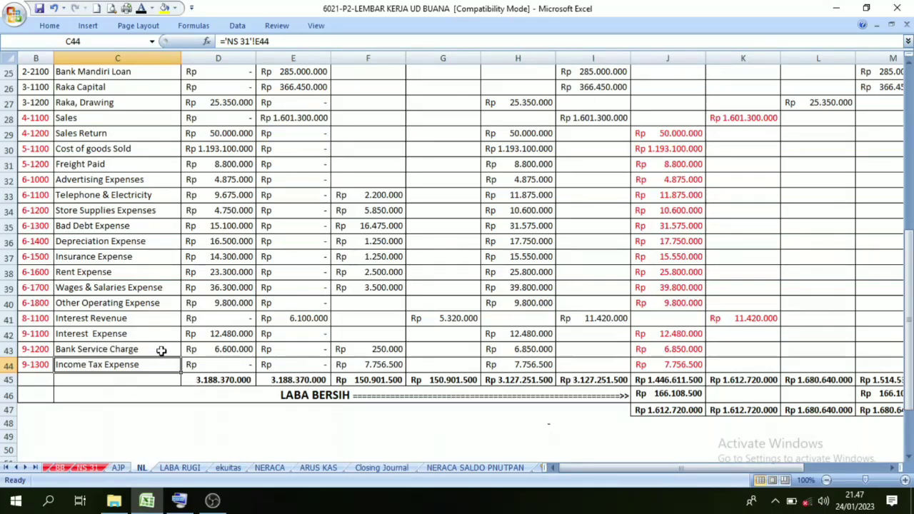
left_click_drag(669, 334, 667, 350)
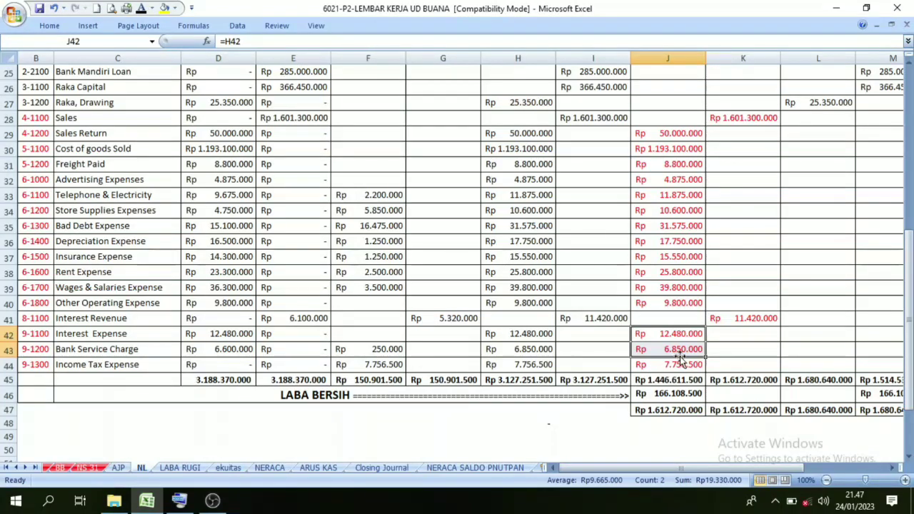
left_click(180, 468)
left_click_drag(488, 259, 486, 298)
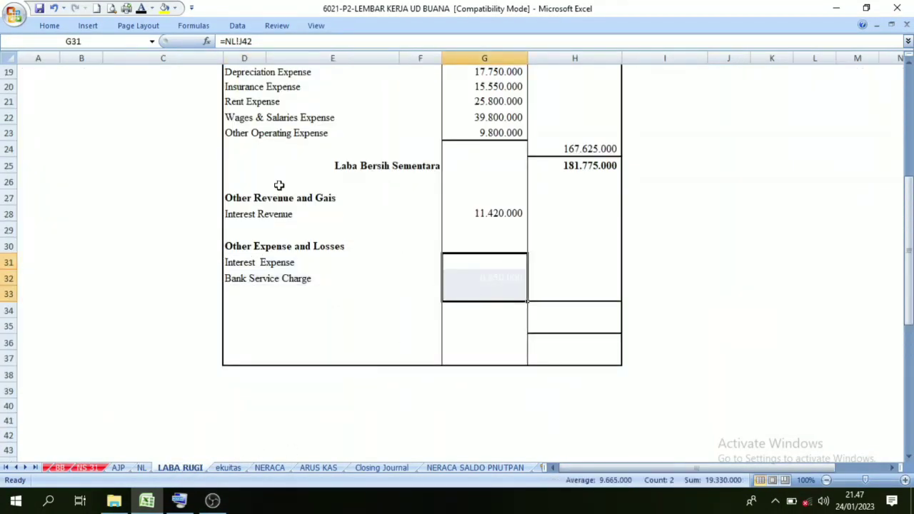
left_click(142, 8)
left_click(645, 291)
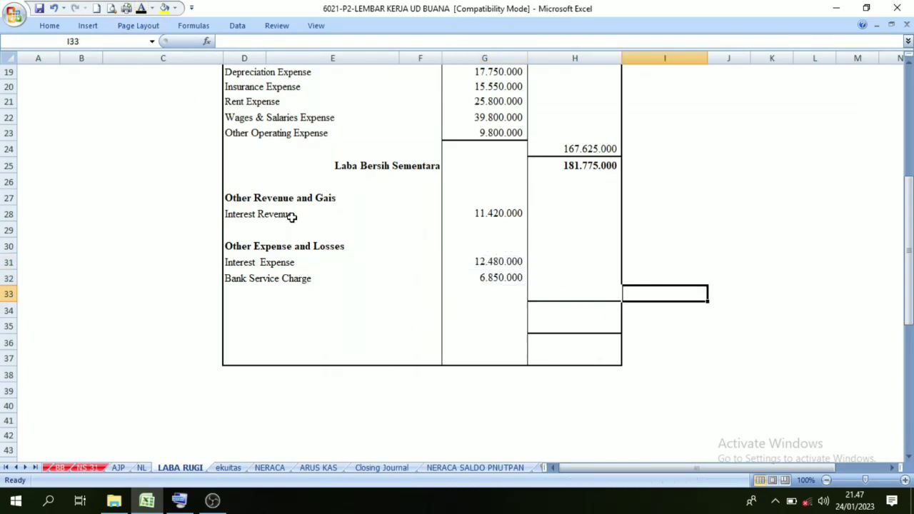
Step: Compare Interest Revenue in G28 with the expenses in G31:G32, and set the font colour of the hidden formula =G28-G31-G32 in H33 to Automatic
left_click(294, 280)
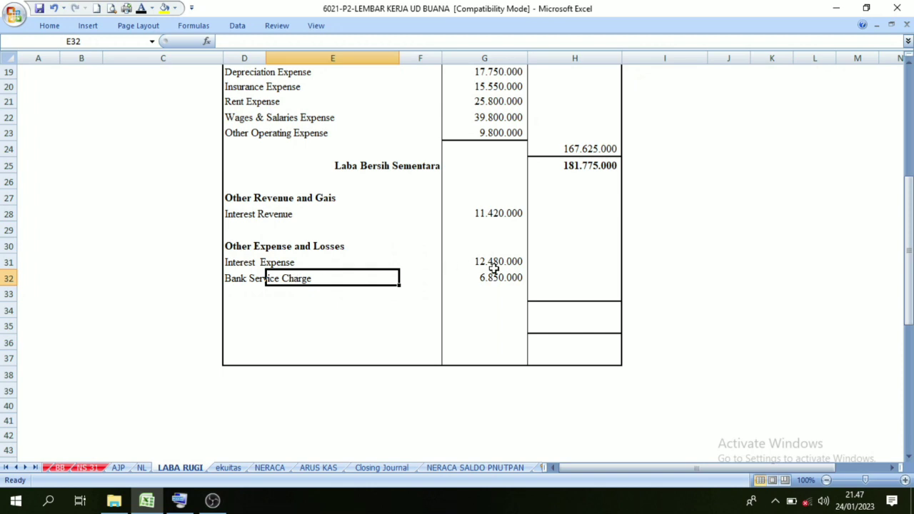
left_click(496, 211)
left_click(490, 262)
left_click(489, 278)
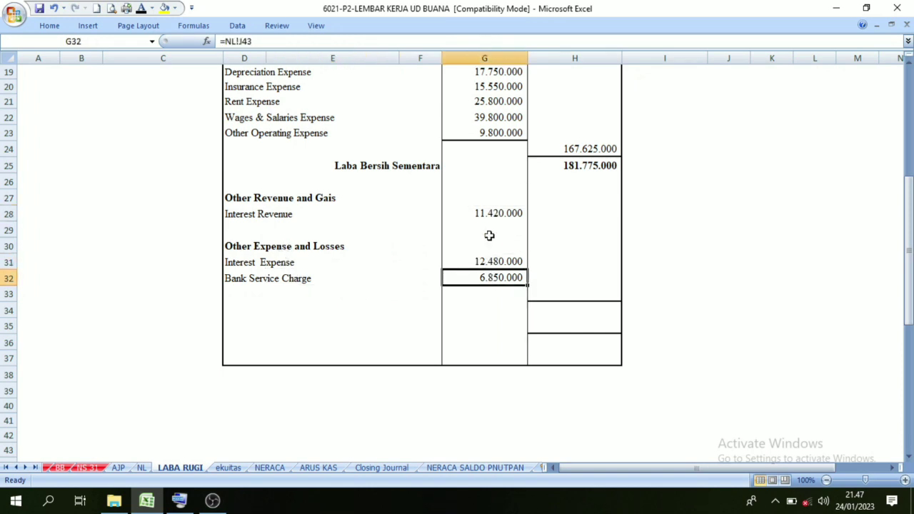
left_click(491, 215)
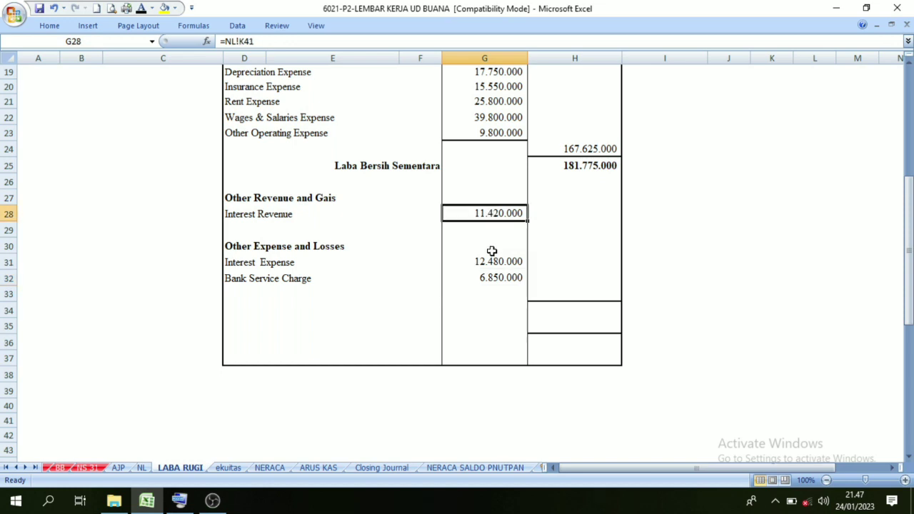
left_click_drag(492, 261, 490, 278)
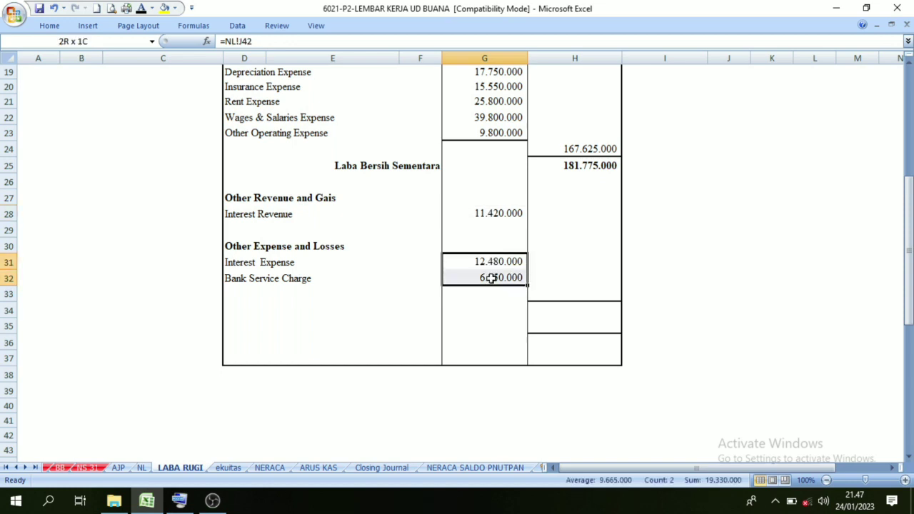
left_click(566, 294)
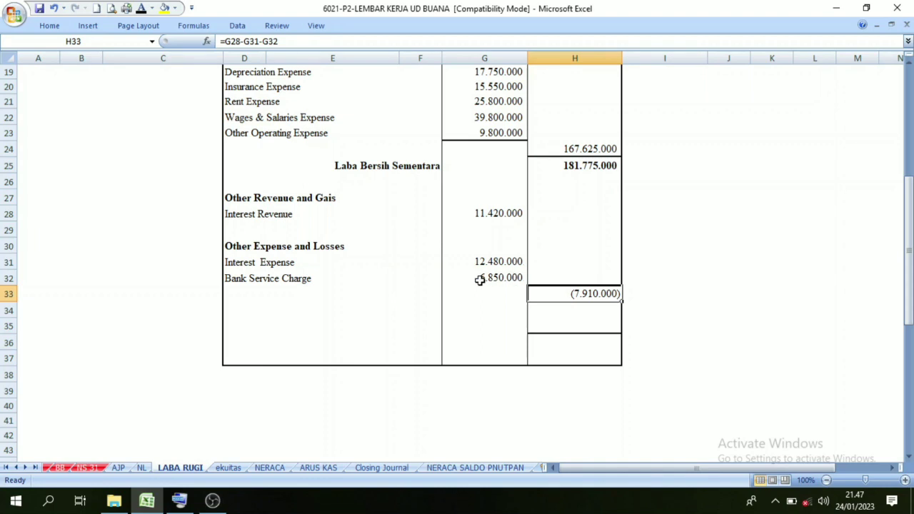
Step: Trace the H33 difference back to Interest Revenue in G28 and the two expenses in G31:G32
left_click(568, 314)
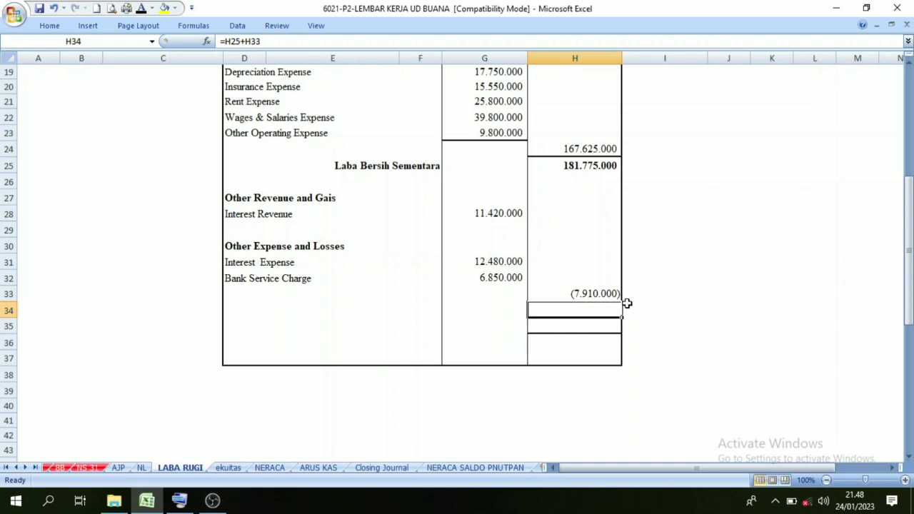
left_click(553, 292)
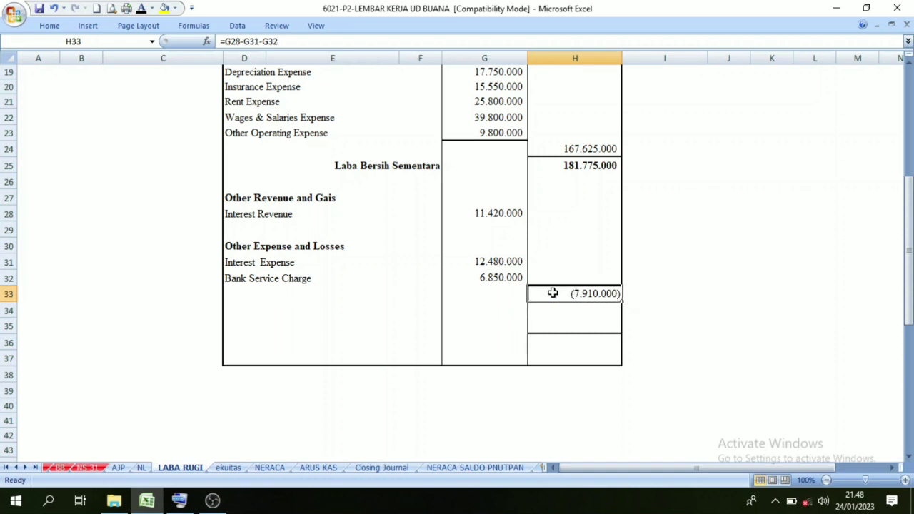
left_click(483, 213)
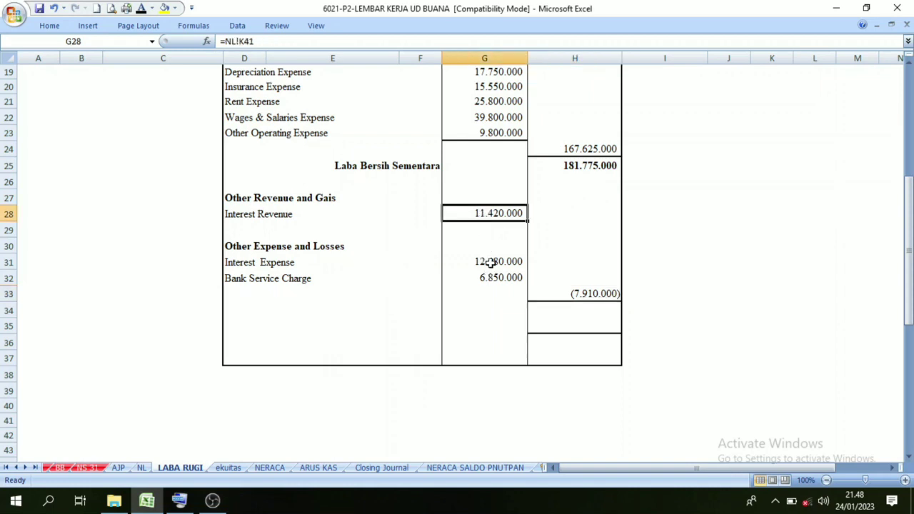
left_click_drag(490, 261, 491, 280)
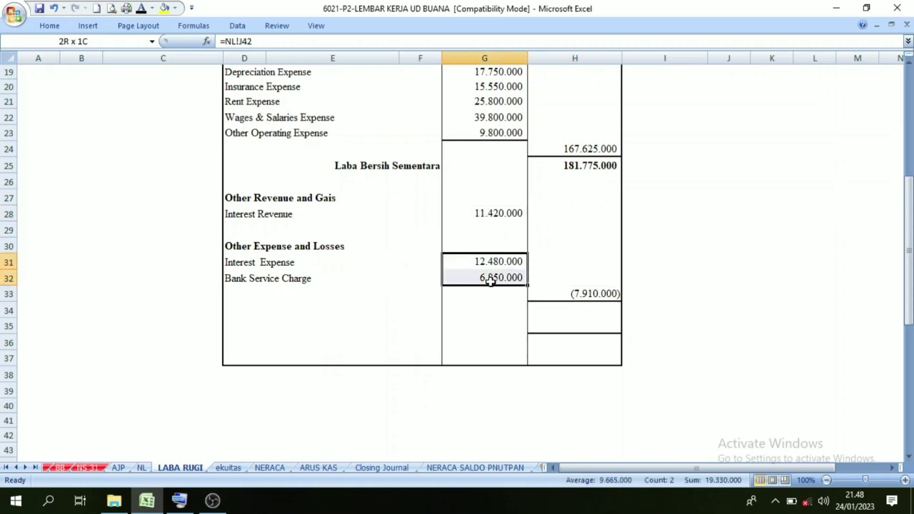
left_click(590, 298)
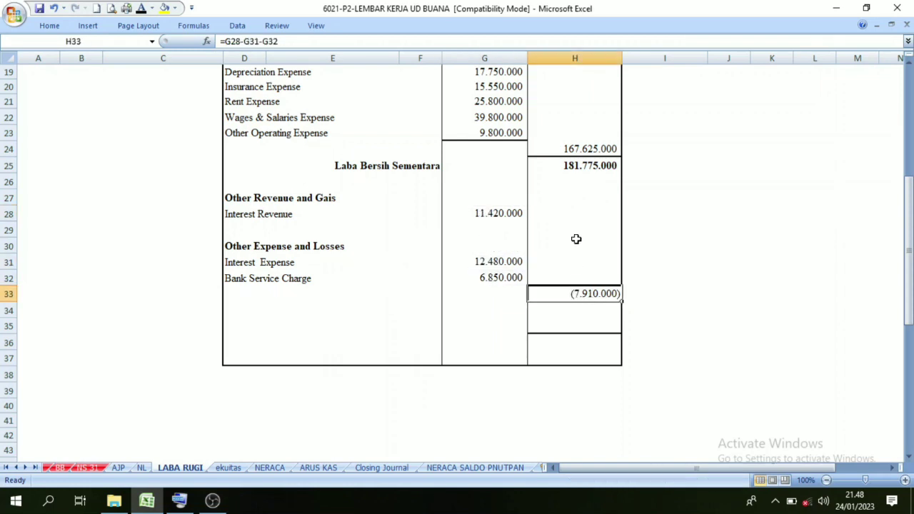
Step: Compare Laba Bersih Sementara in H25 with the other revenue and expense difference in H33, rechecking its source amounts in column G
left_click(596, 166)
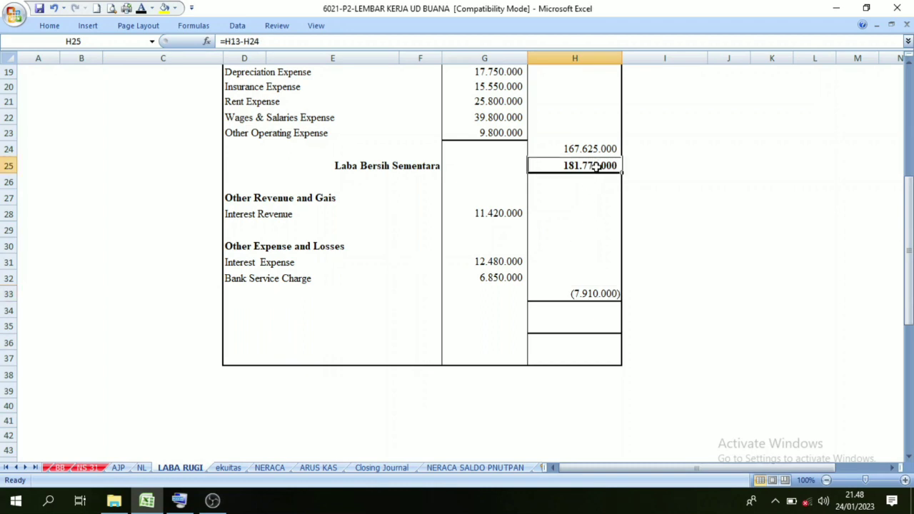
left_click(651, 276)
left_click(582, 165)
left_click(584, 298)
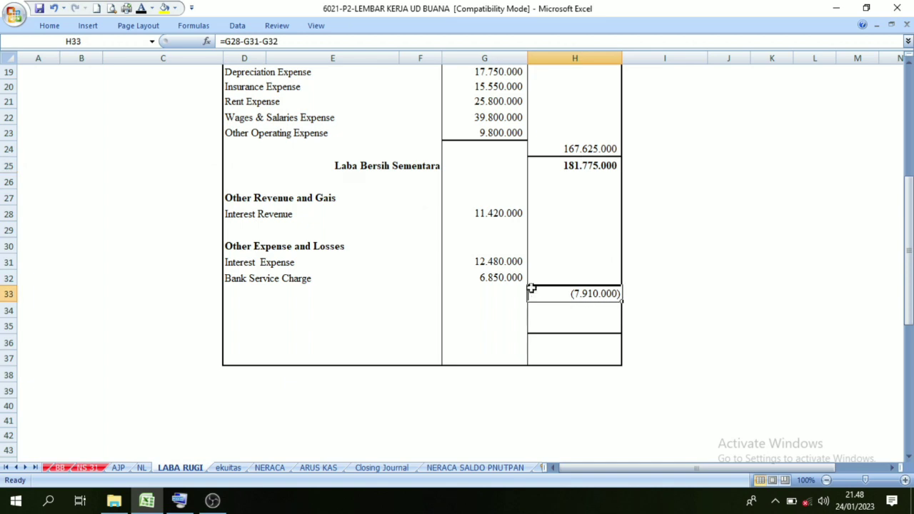
left_click(489, 211)
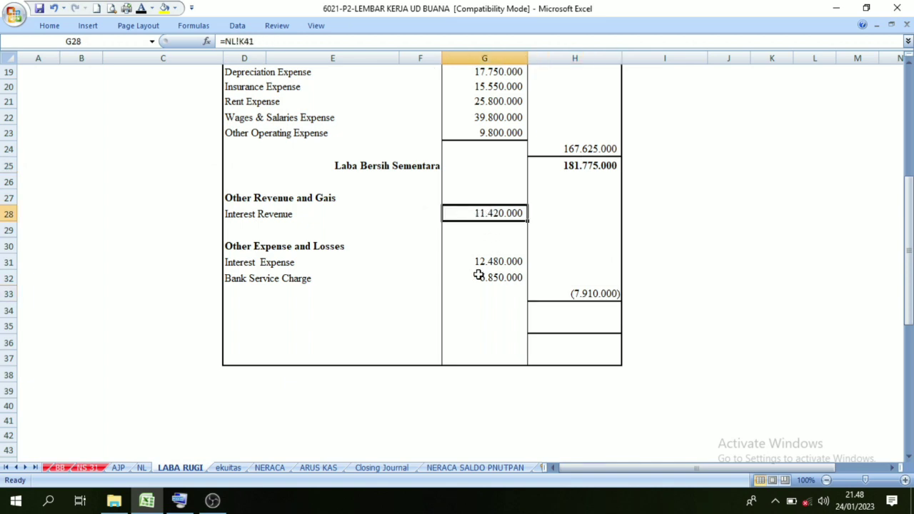
left_click_drag(485, 262, 488, 279)
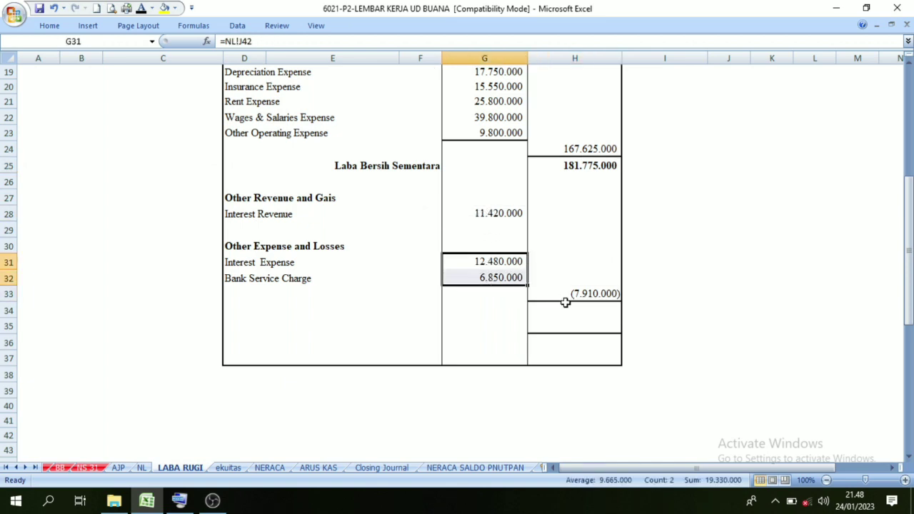
left_click(590, 298)
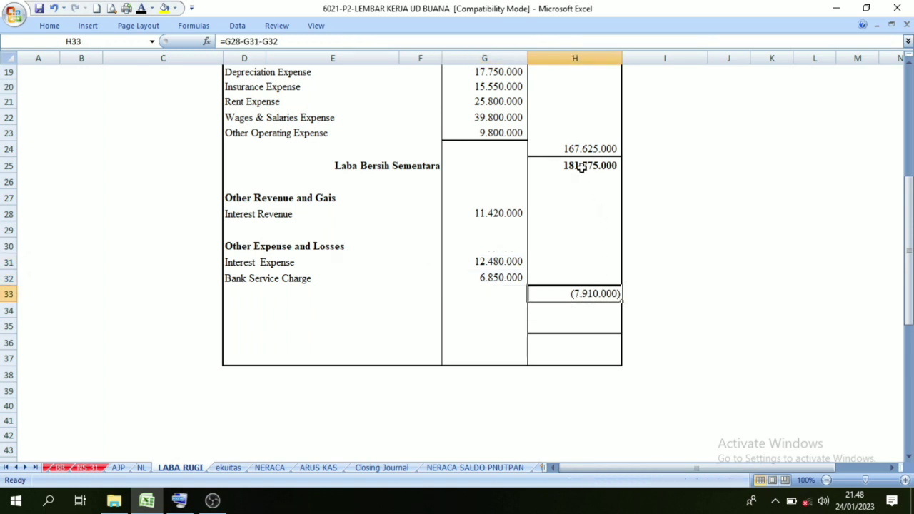
left_click(596, 245)
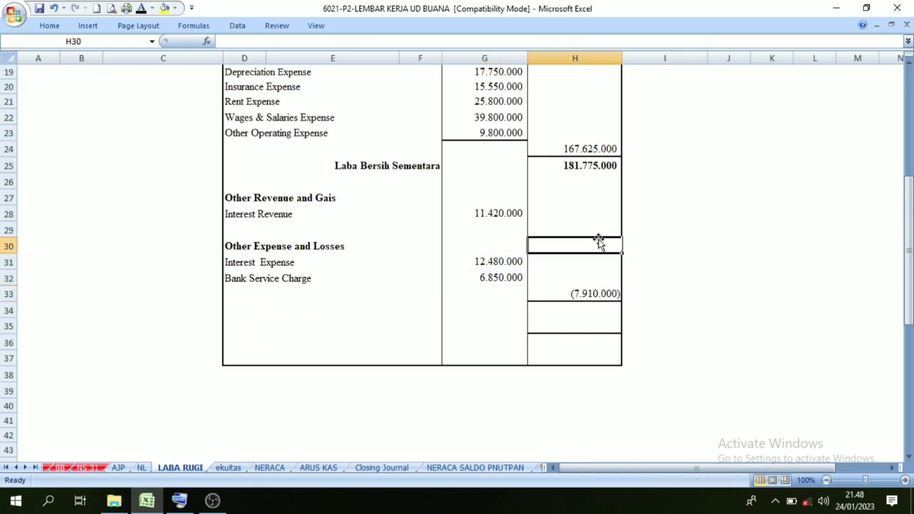
Step: Recheck whether the expenses in G31:G32 exceed Interest Revenue in G28, and examine the bracketed amount in H33
left_click(491, 213)
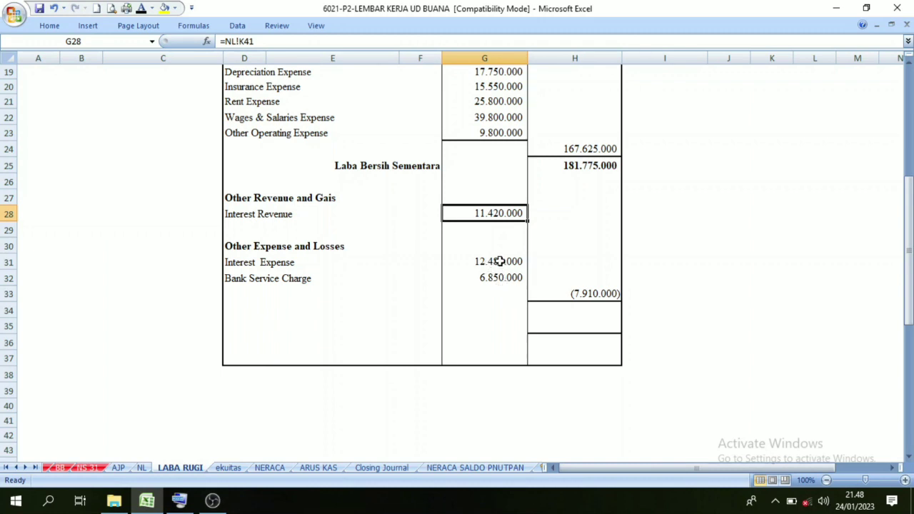
left_click_drag(500, 261, 490, 276)
left_click(491, 215)
left_click(589, 299)
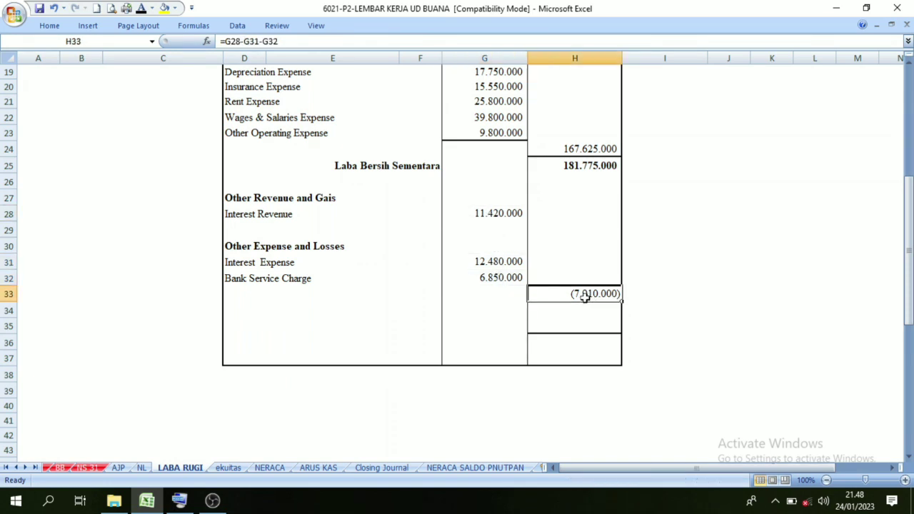
left_click(667, 296)
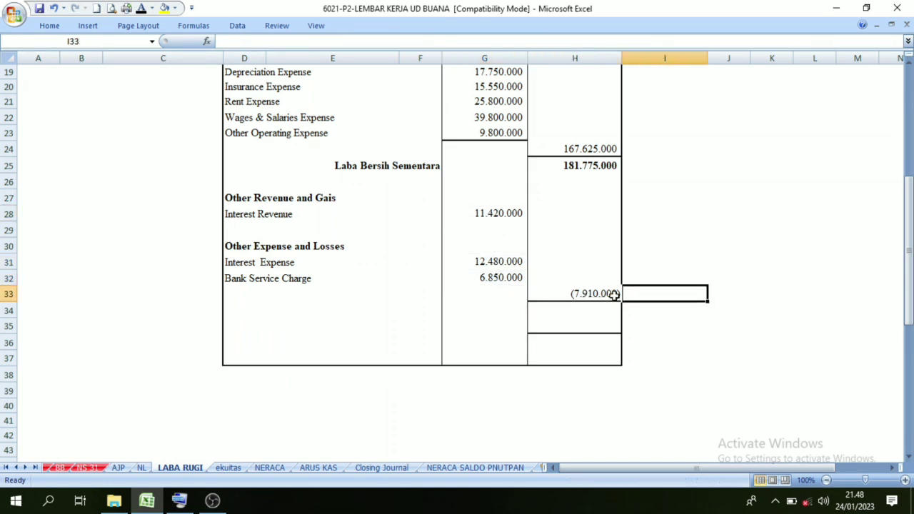
left_click(593, 295)
left_click(665, 284)
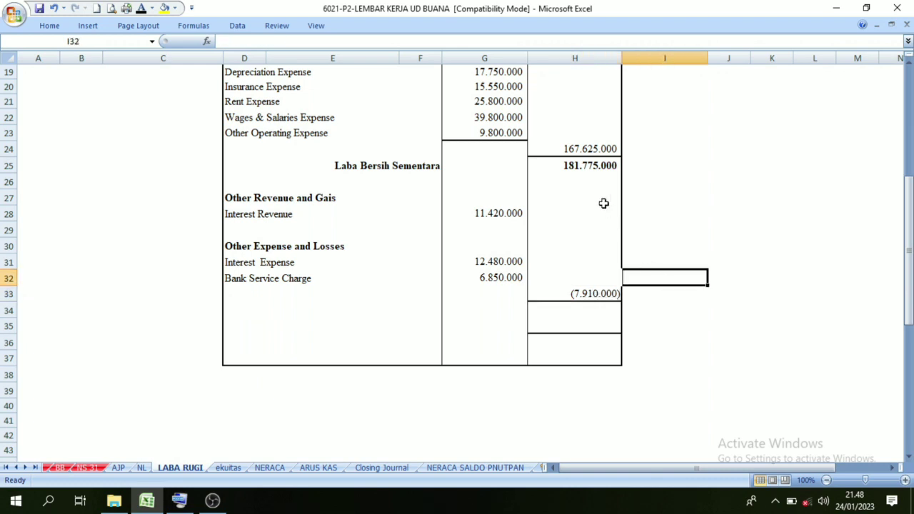
Step: Set the font colour to Automatic for the hidden formula =H25+H33 in H34 and its label "Laba Bersih Sebelum PPH" in D34
left_click(585, 170)
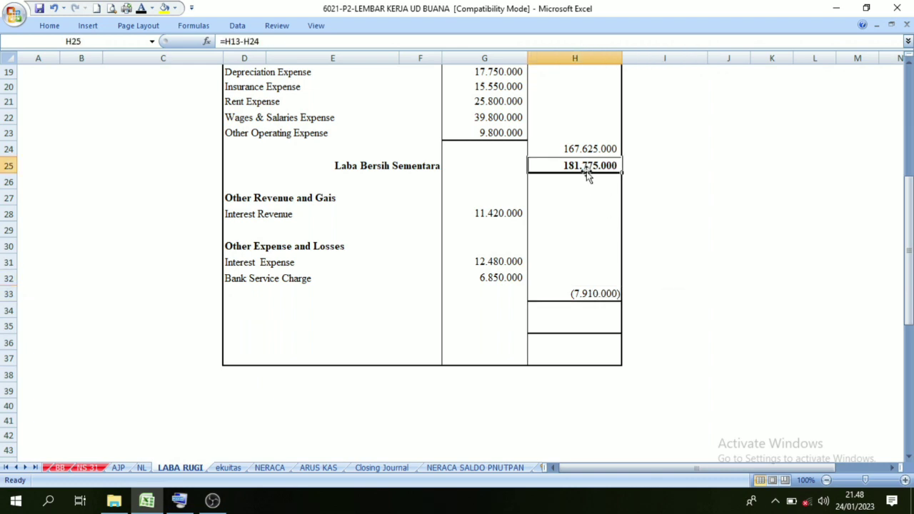
left_click(586, 311)
left_click(587, 299)
left_click(583, 312)
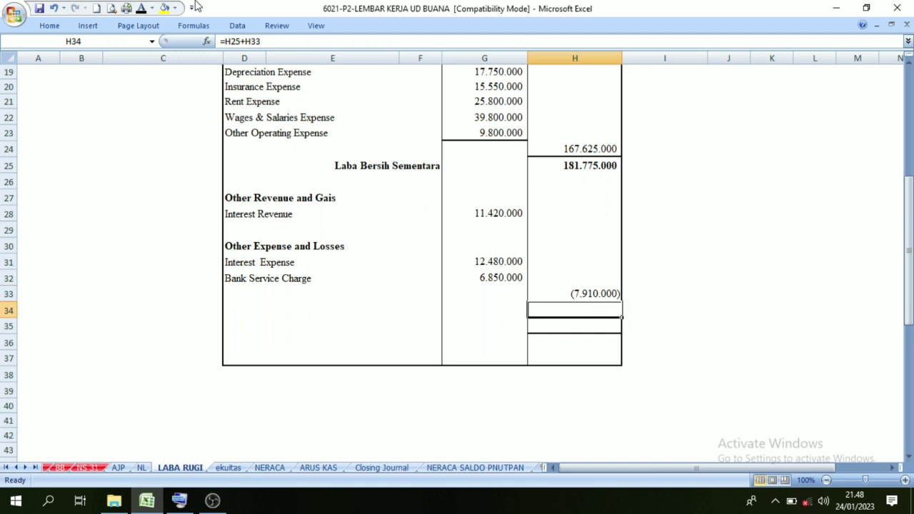
left_click(141, 8)
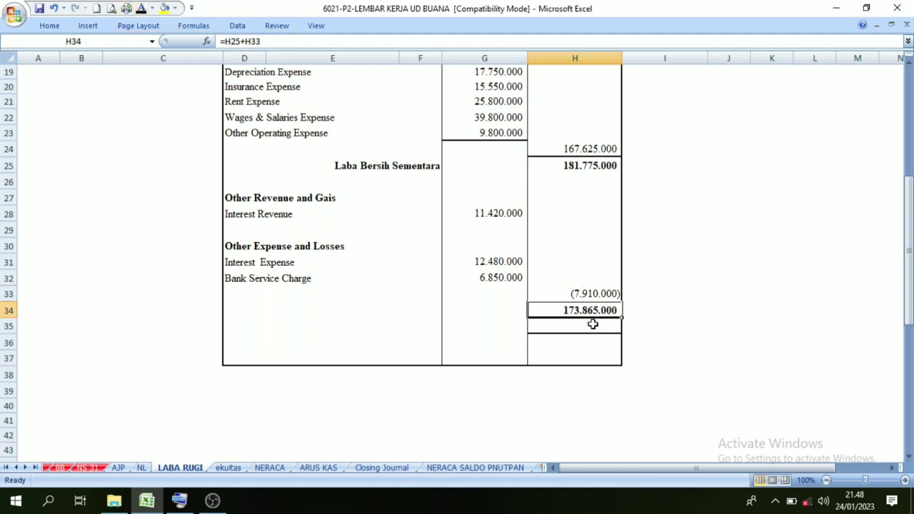
left_click(640, 314)
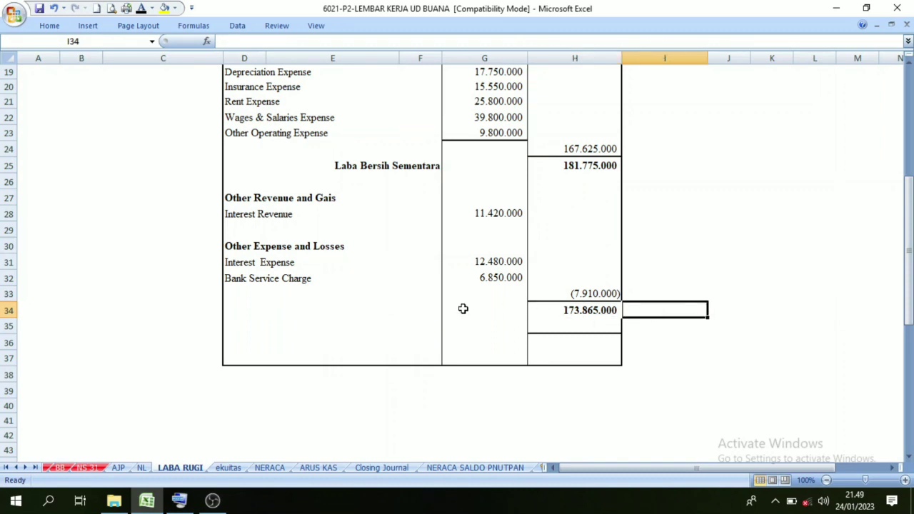
left_click(431, 307)
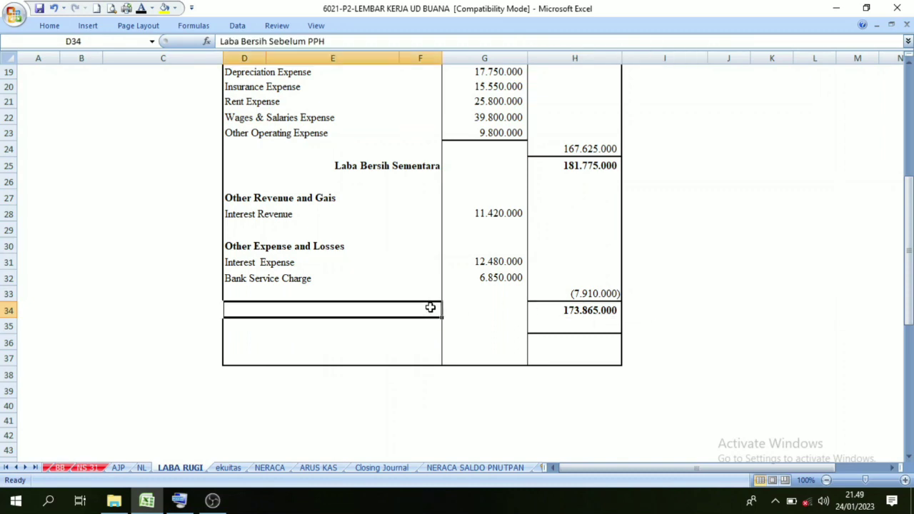
left_click(141, 9)
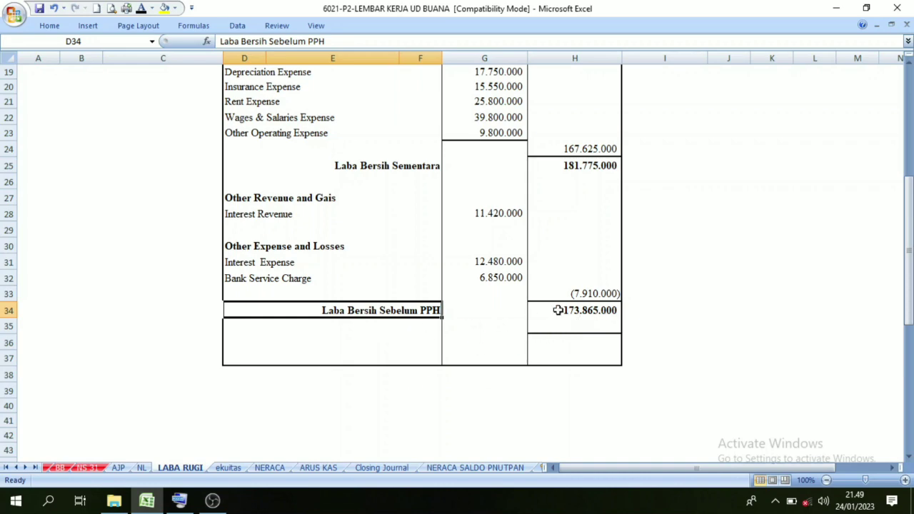
Step: Check Income Tax Expense on the NL sheet, and set the font colour of its hidden label =NL!C44 in LABA RUGI D35 to Automatic
left_click(142, 467)
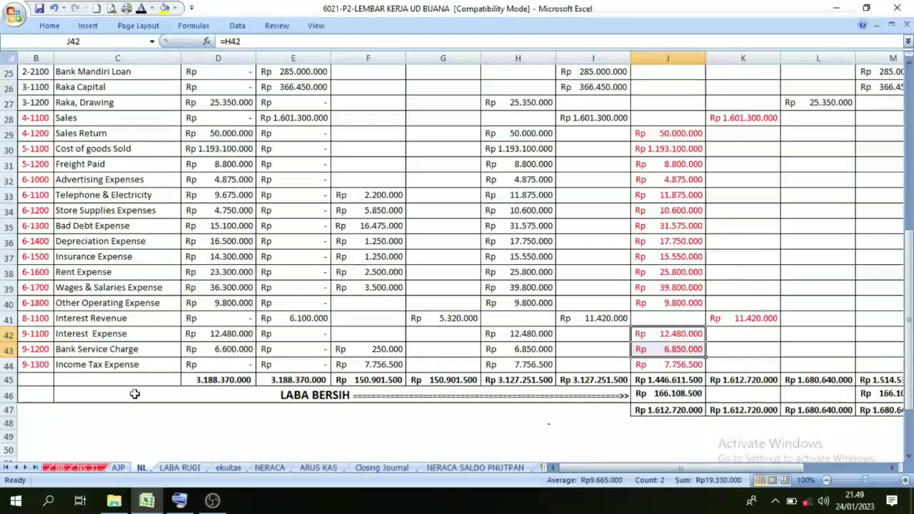
left_click(188, 470)
left_click(243, 326)
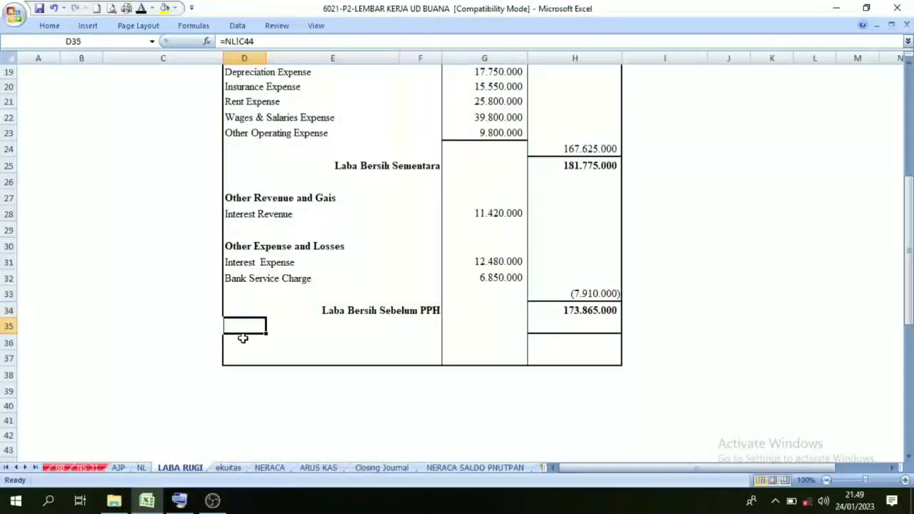
left_click(141, 8)
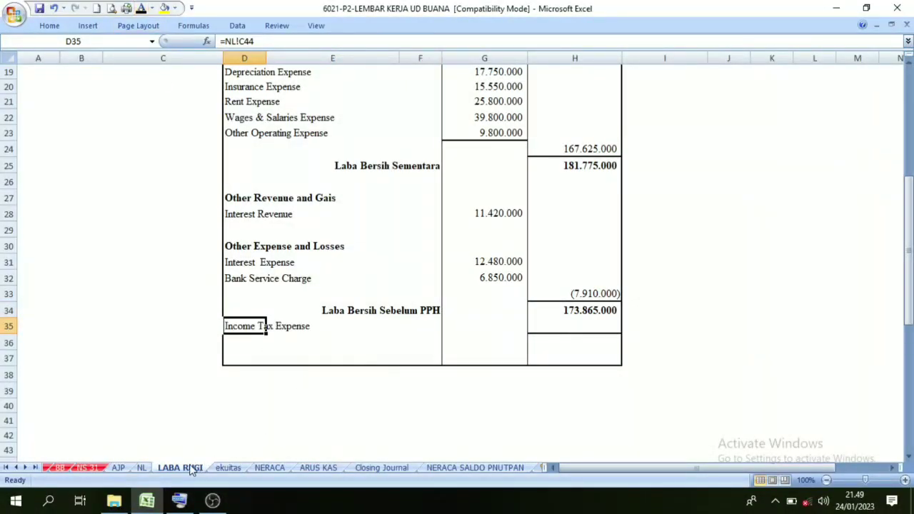
Step: Locate the Income Tax Expense amount in NL J44, and set the font colour of the hidden formula =-NL!J44 in LABA RUGI H35 to Automatic
left_click(141, 468)
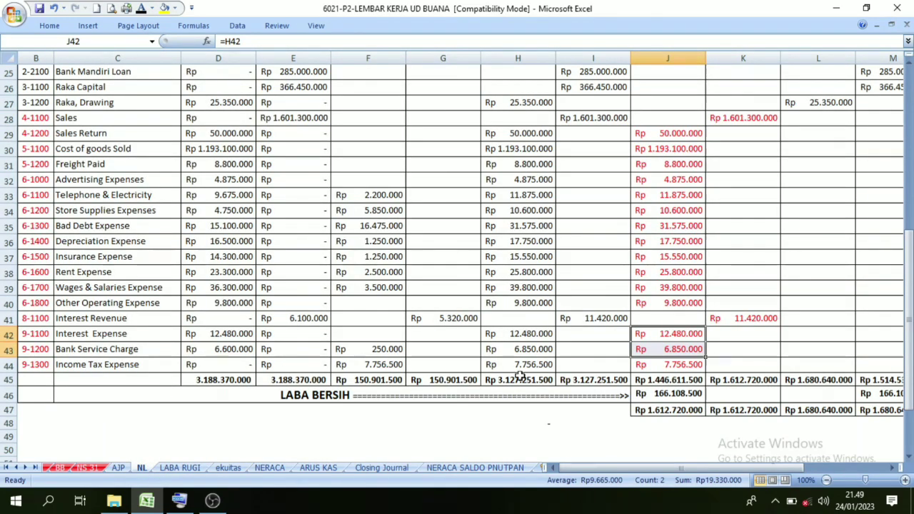
left_click(671, 366)
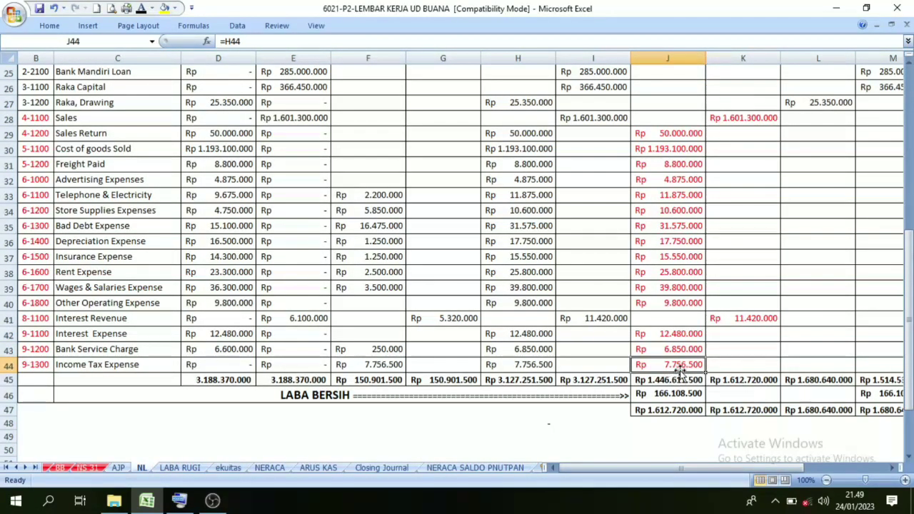
left_click(180, 468)
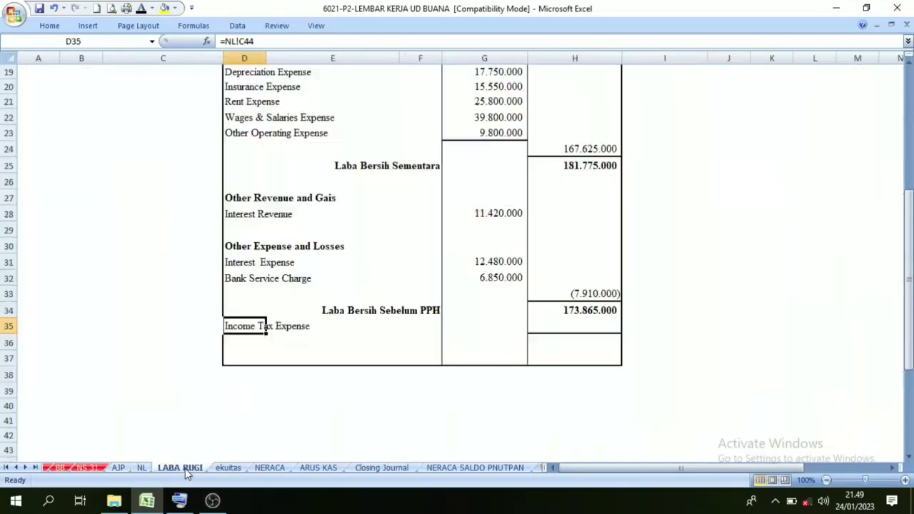
left_click(572, 323)
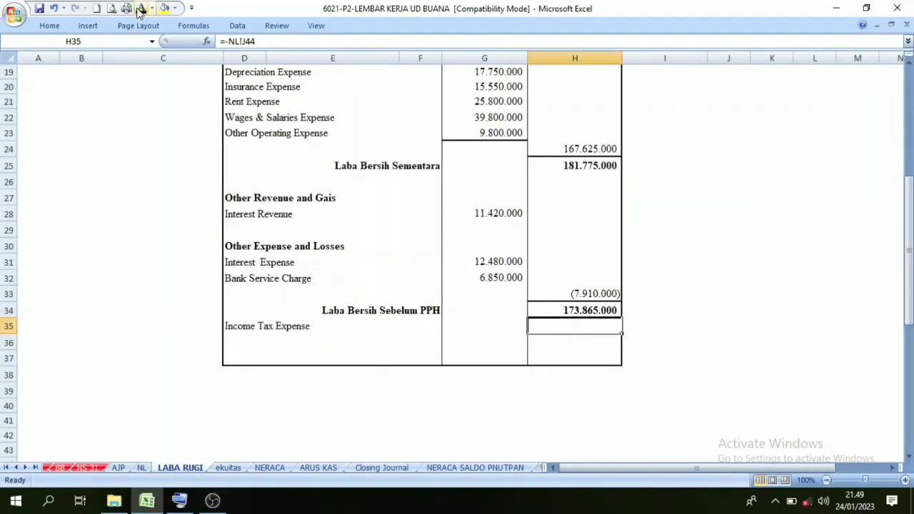
key("Return")
left_click(715, 313)
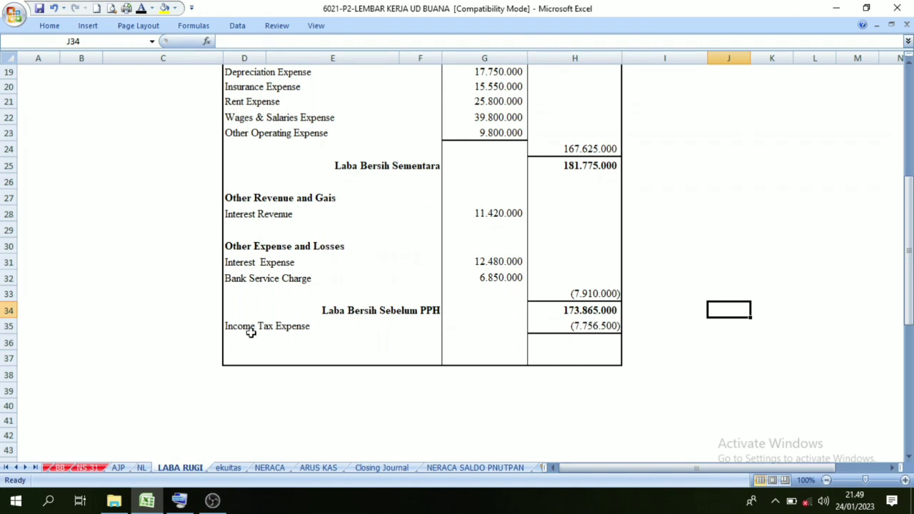
Step: Set the font colour to Automatic for the hidden formula =H34+H35 in H36 and its label "Laba Bersih Setelah Pajak" in D36
left_click(589, 343)
left_click(143, 9)
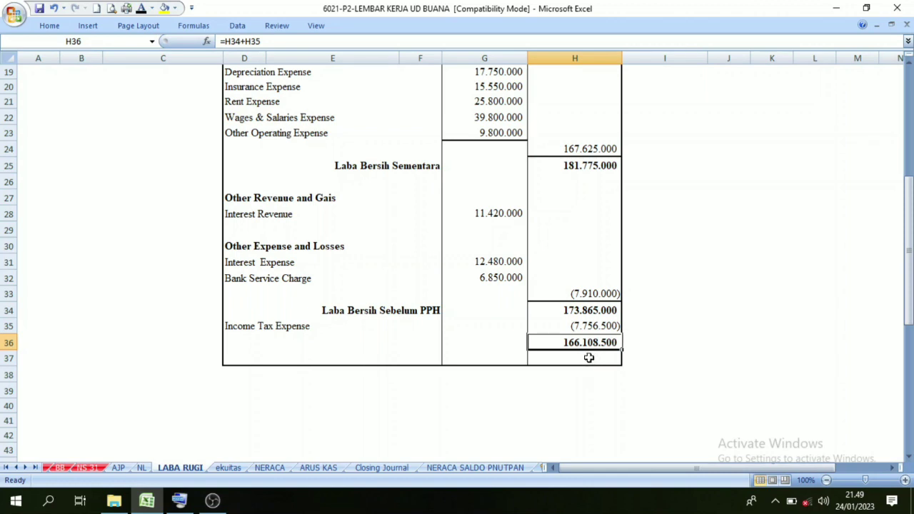
left_click(635, 343)
left_click(419, 346)
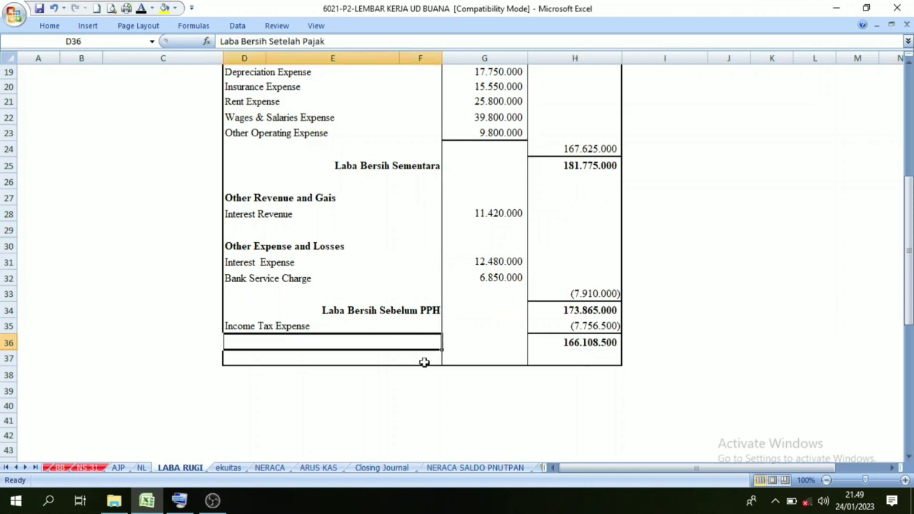
left_click(144, 9)
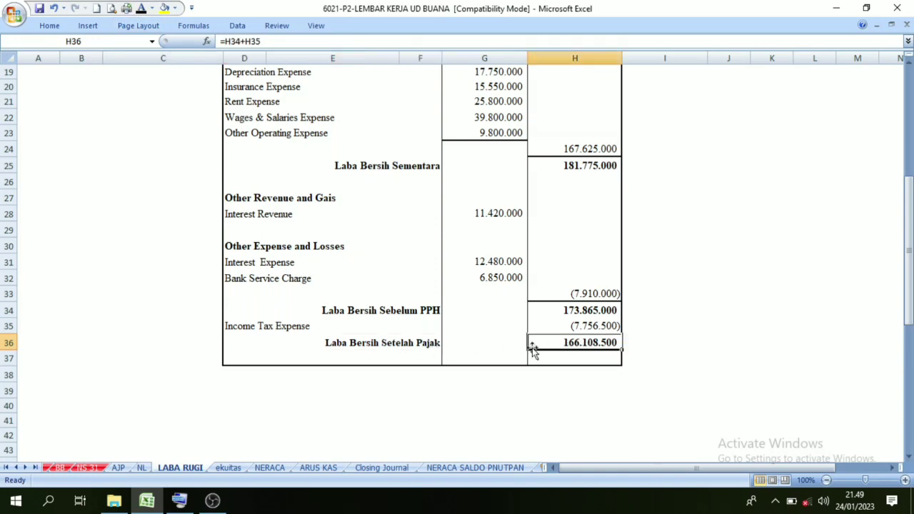
Step: Compare Laba Bersih Setelah Pajak in LABA RUGI H36 with the LABA BERSIH amount in J46 of the NL sheet
left_click(582, 339)
left_click(141, 468)
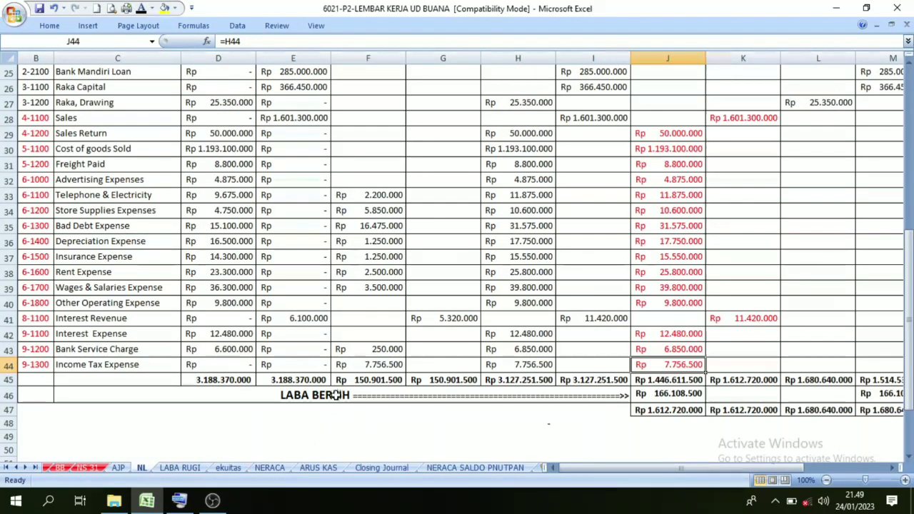
left_click(675, 399)
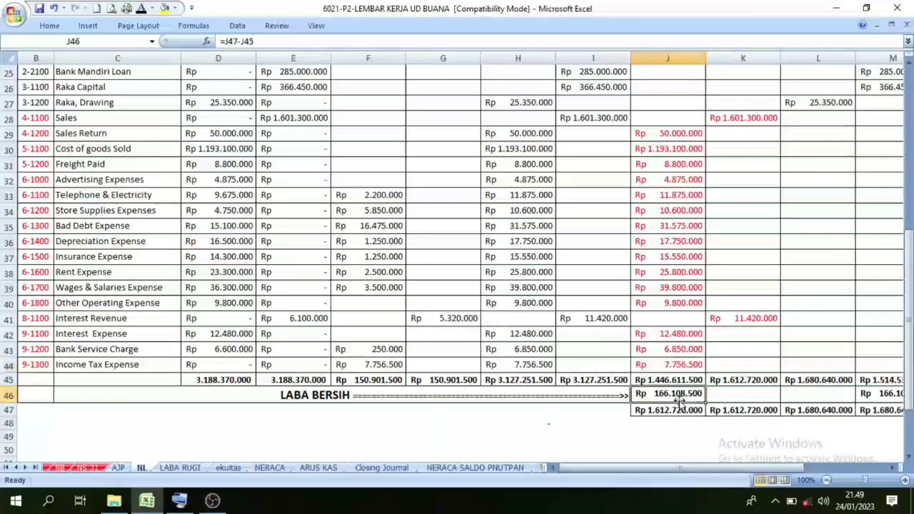
left_click(304, 380)
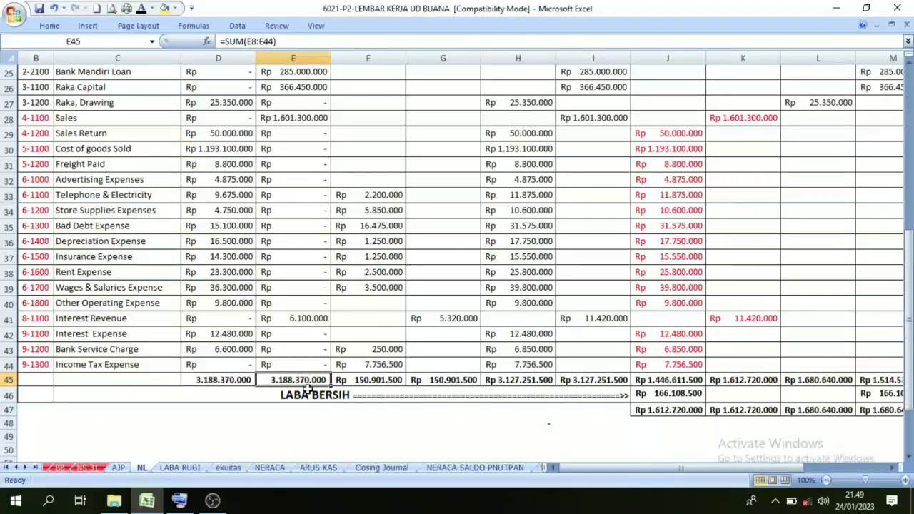
left_click(333, 395)
left_click(685, 396)
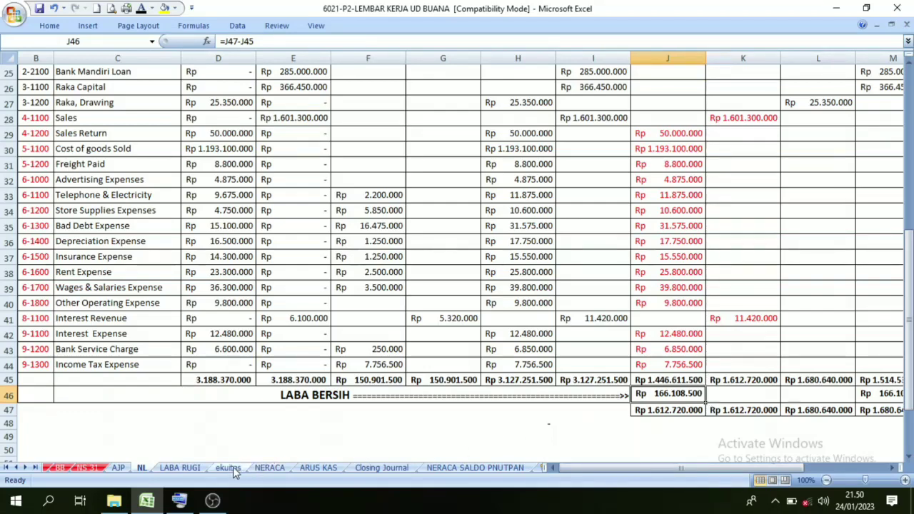
left_click(180, 467)
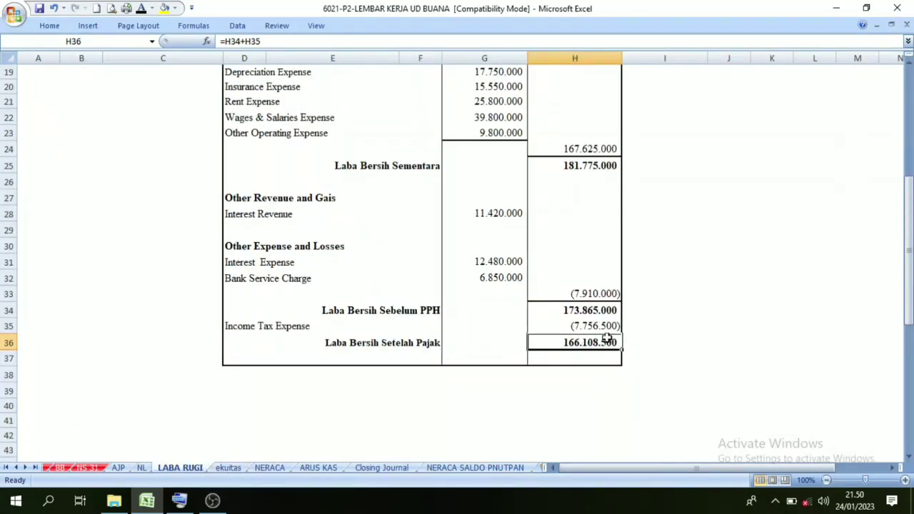
Step: Review the completed income statement from the UD. BUANA heading down to Laba Bersih Setelah Pajak in row 36
scroll(514, 376, "up", 4)
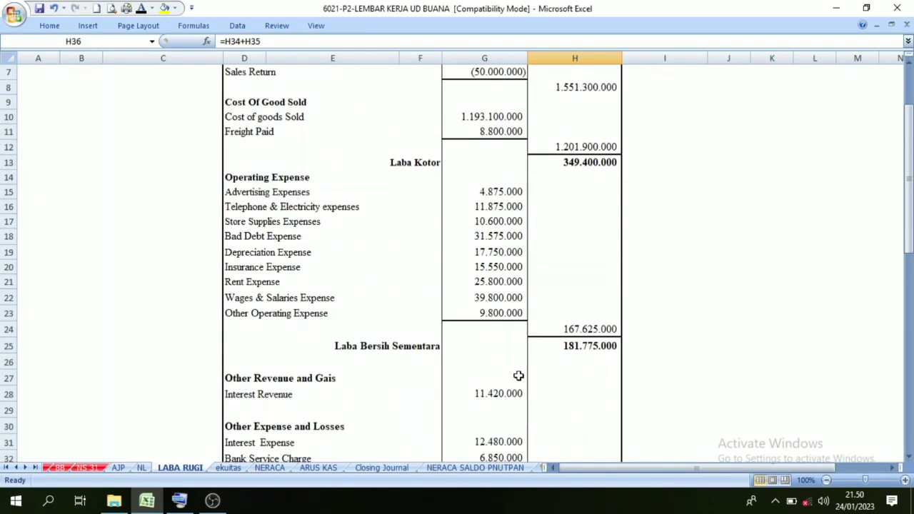
scroll(524, 385, "down", 5)
scroll(531, 378, "up", 3)
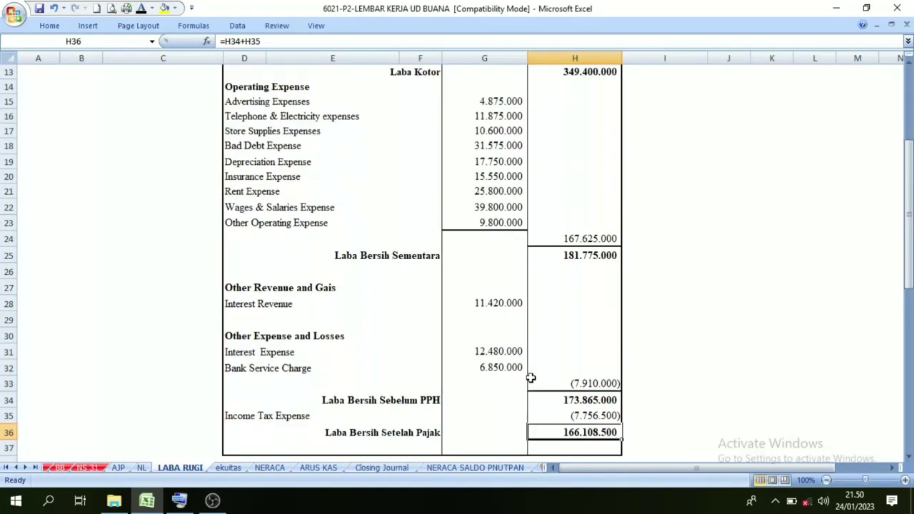
scroll(564, 349, "up", 4)
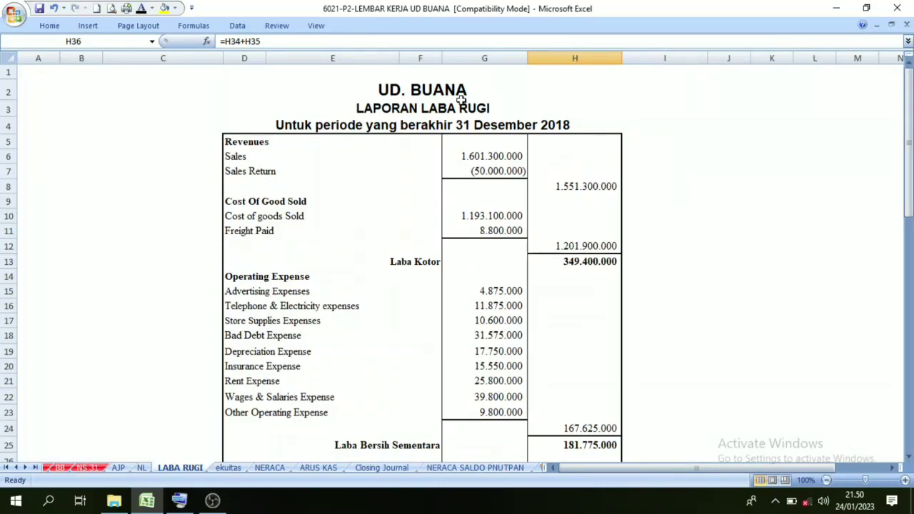
scroll(451, 226, "down", 10)
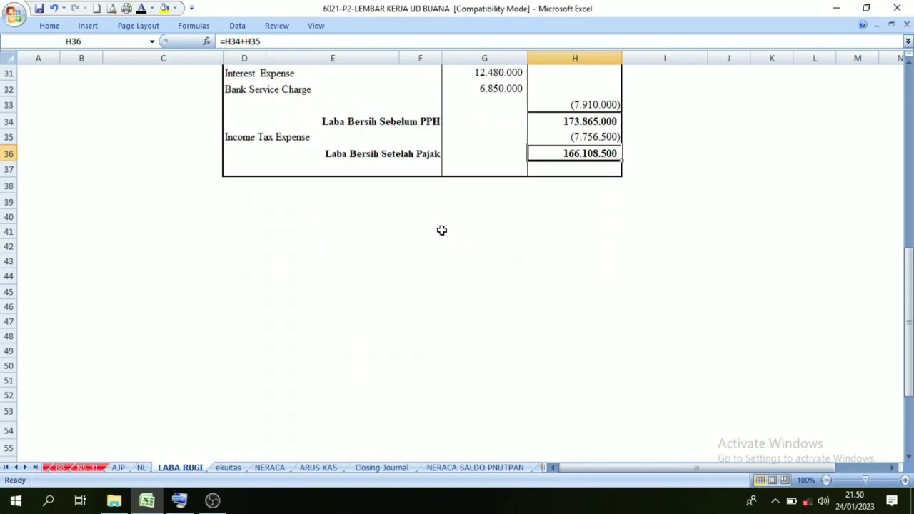
scroll(441, 231, "up", 3)
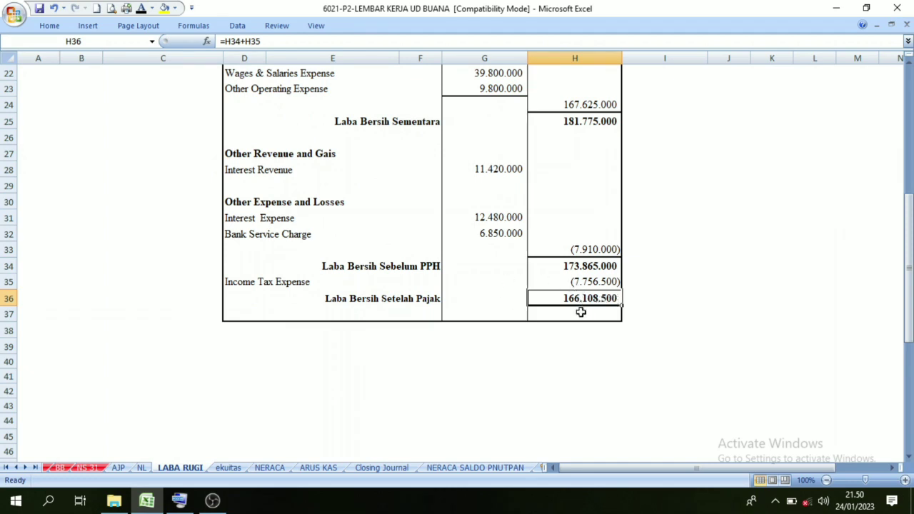
scroll(319, 415, "up", 2)
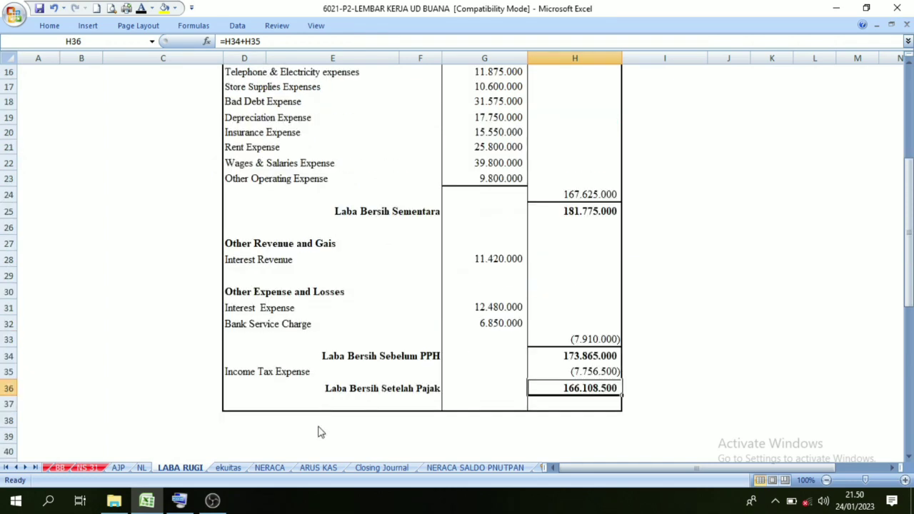
Step: On the ekuitas sheet, set the font colour of the hidden capital account label =NL!C26 in D8 to Automatic
left_click(228, 468)
left_click(362, 218)
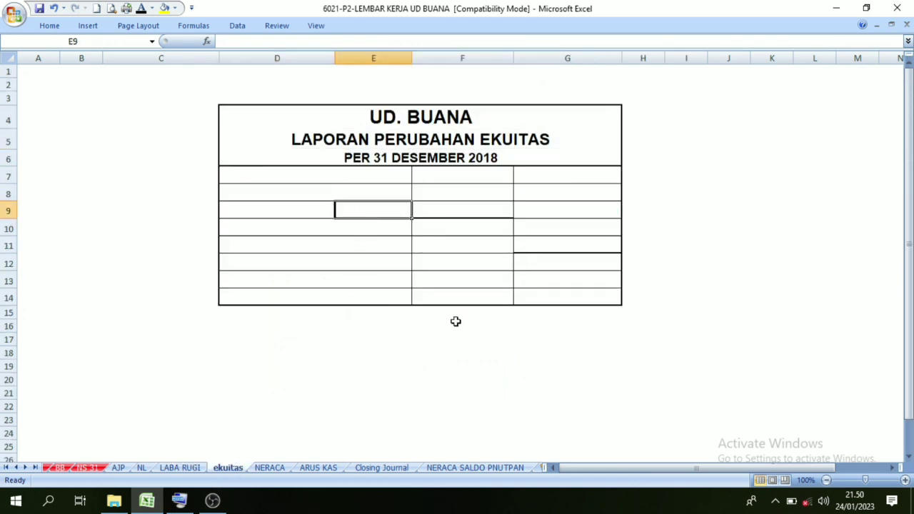
left_click(630, 267)
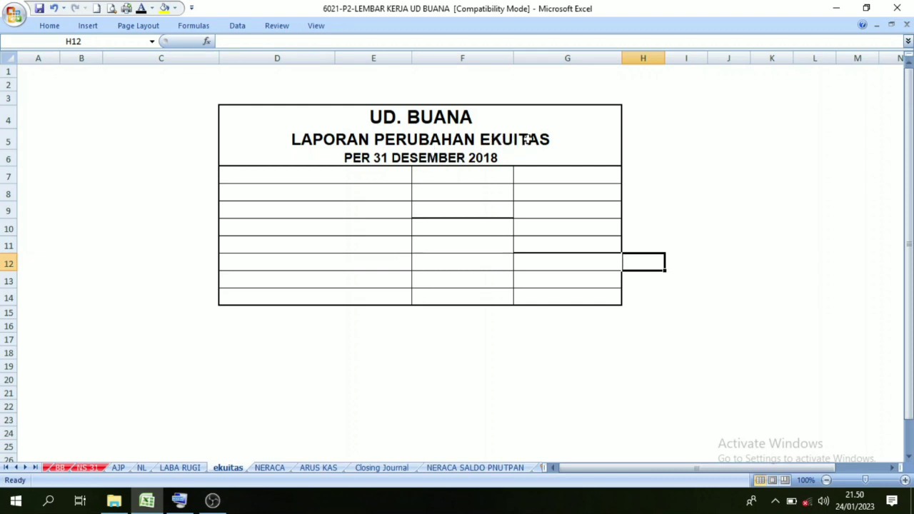
left_click(272, 194)
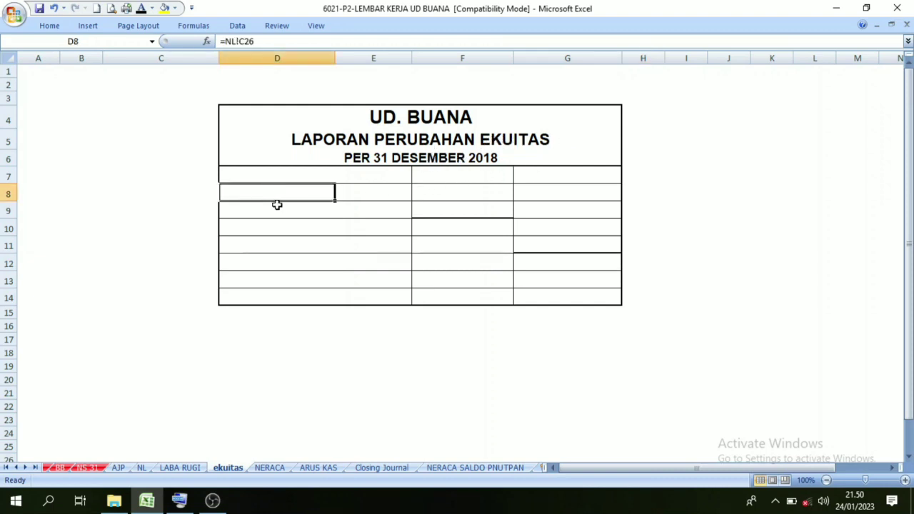
left_click(142, 8)
Step: Look up the capital account's opening balance in I173 of the BB ledger, and return to the ekuitas sheet
left_click(60, 468)
scroll(504, 416, "down", 20)
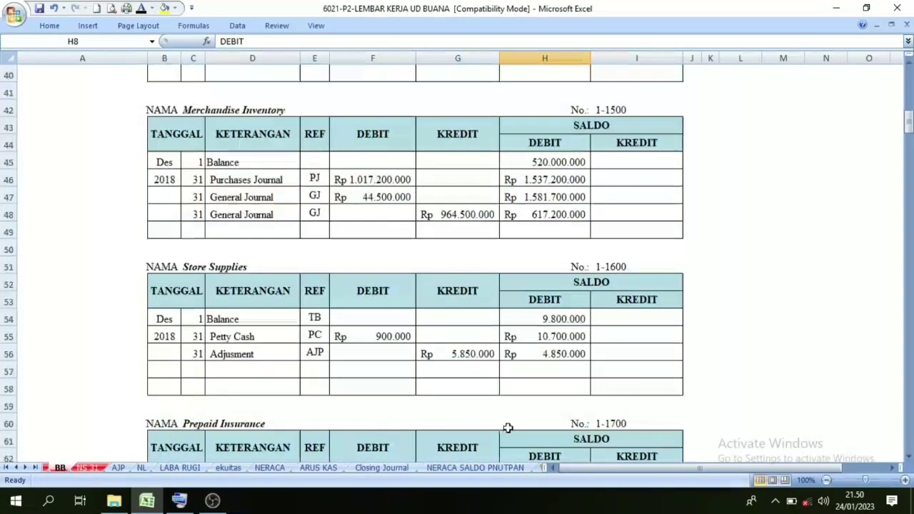
scroll(504, 417, "down", 20)
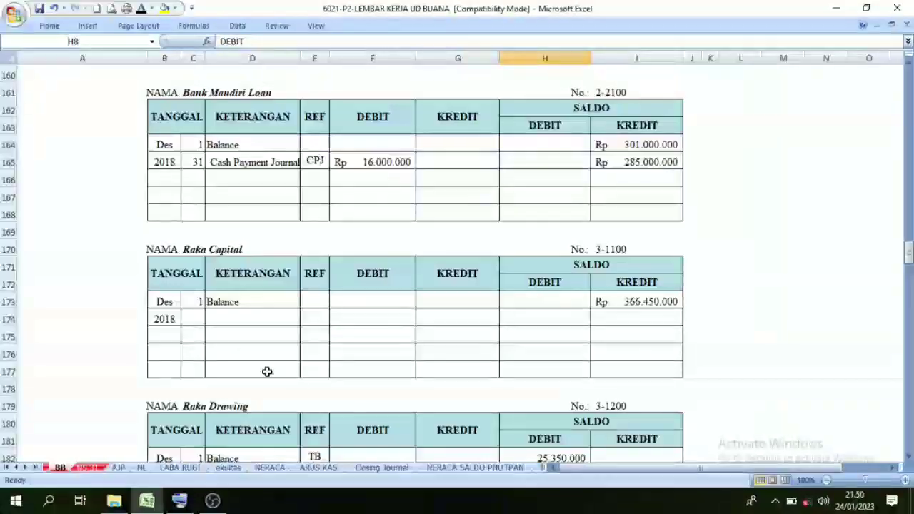
left_click(648, 302)
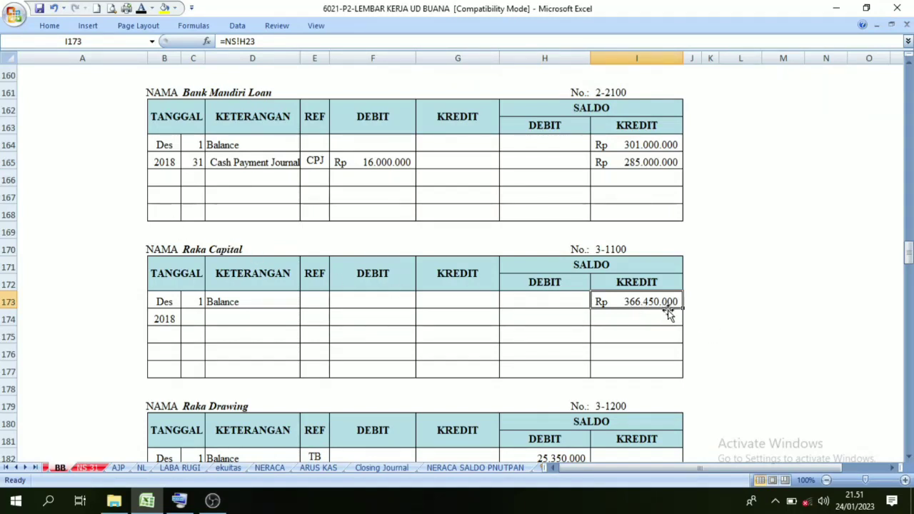
left_click(232, 468)
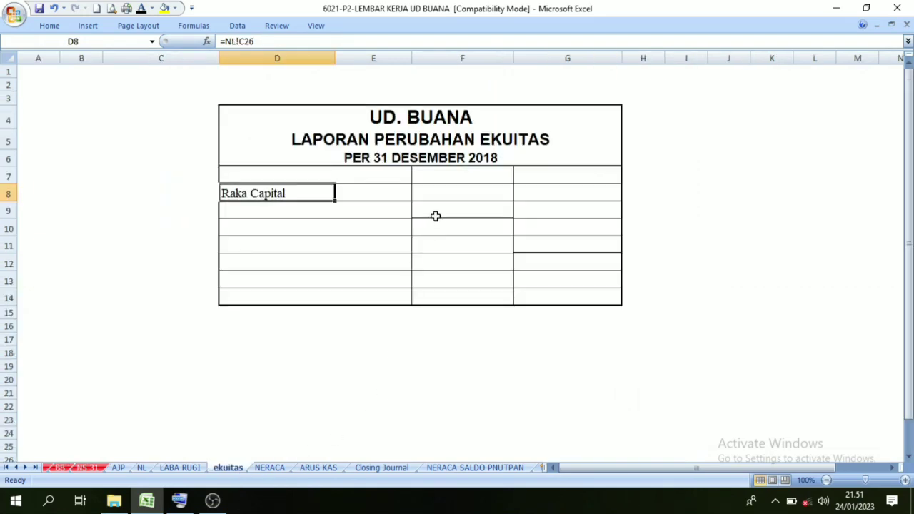
Step: Set the font colour of the hidden capital amount =NL!E26 in F8 of the ekuitas sheet to Automatic
left_click(440, 195)
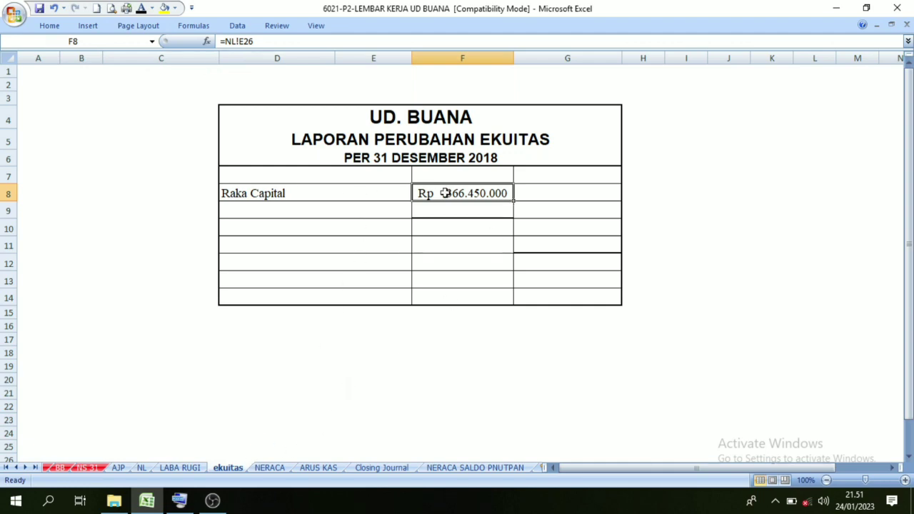
left_click(332, 186)
left_click(423, 199)
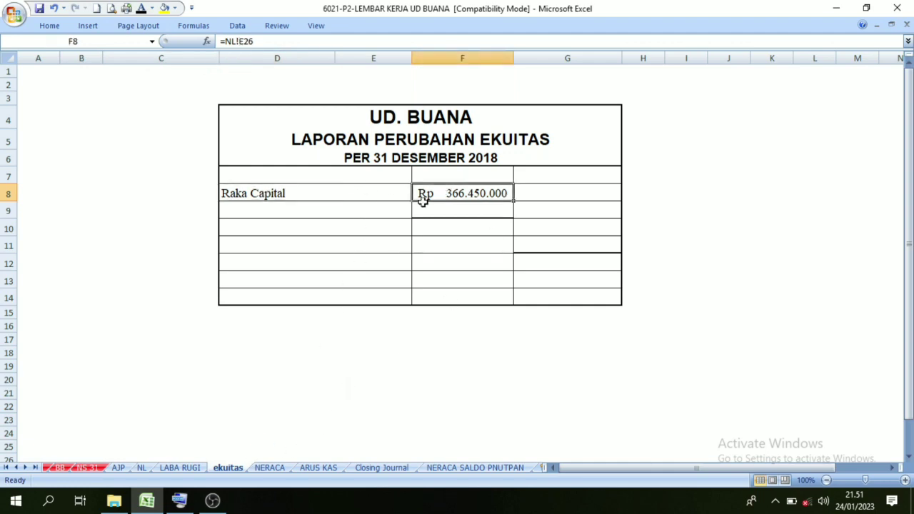
Step: On the NL sheet, highlight the capital and drawing accounts in B26:C27 with yellow fill
left_click(140, 469)
scroll(360, 355, "up", 1)
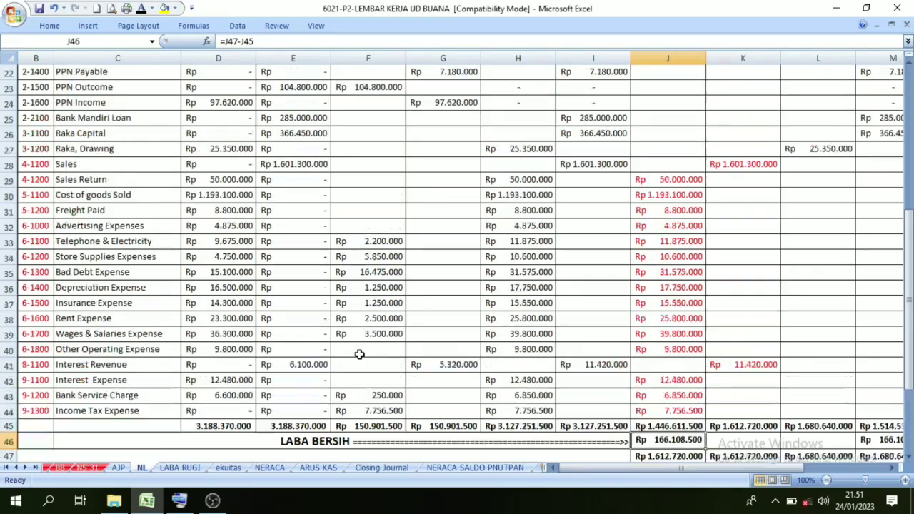
scroll(359, 355, "up", 3)
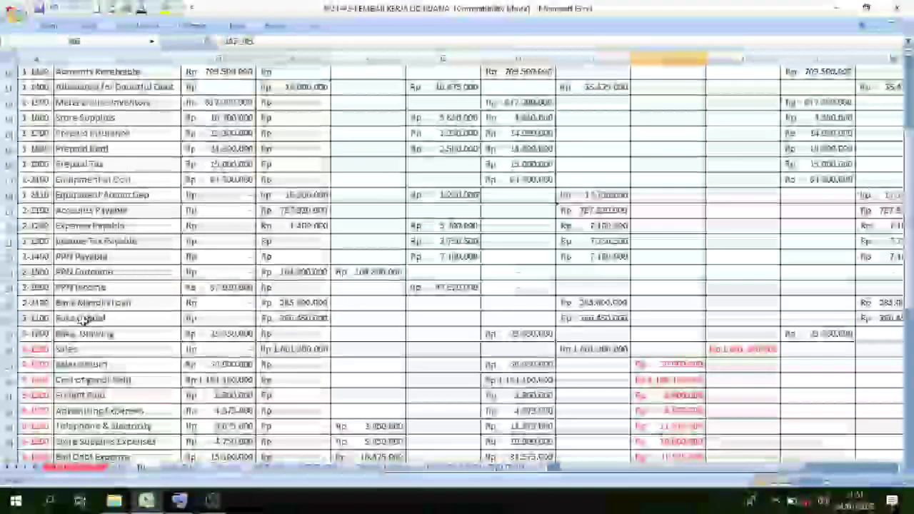
left_click_drag(40, 318, 154, 333)
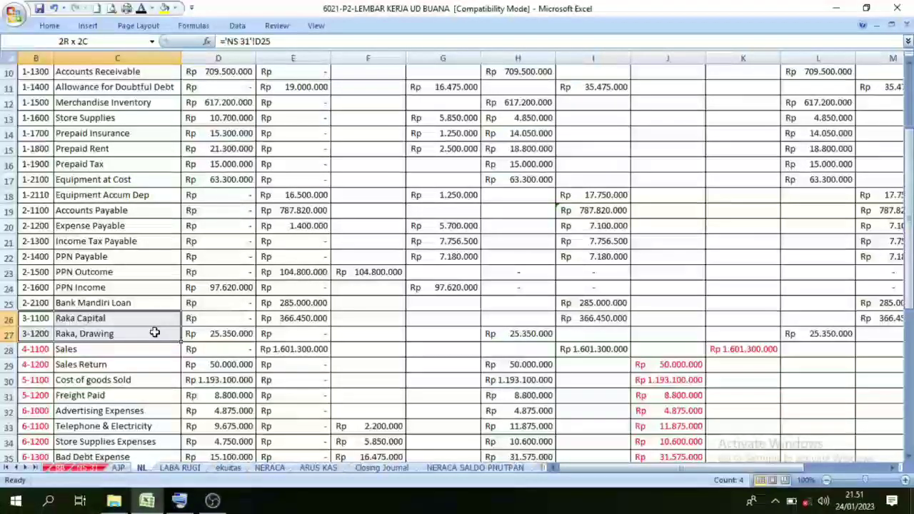
left_click(163, 9)
left_click(153, 273)
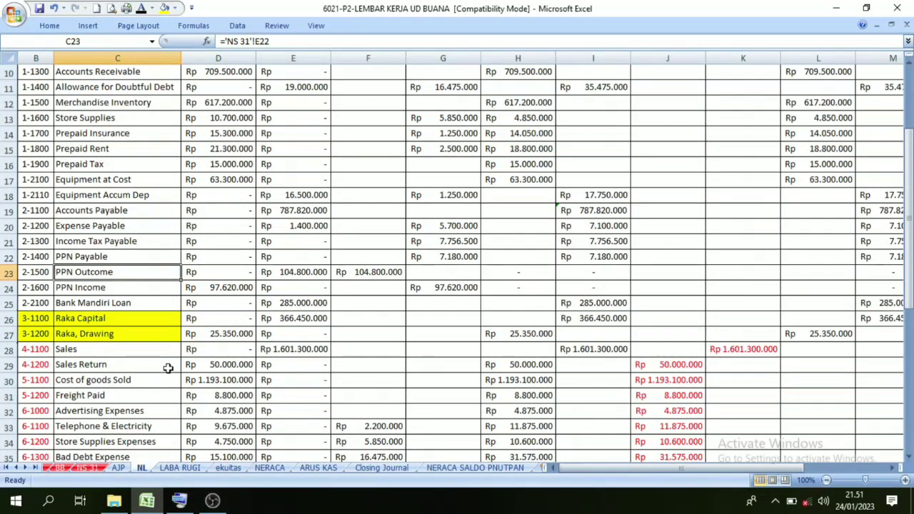
scroll(367, 322, "up", 3)
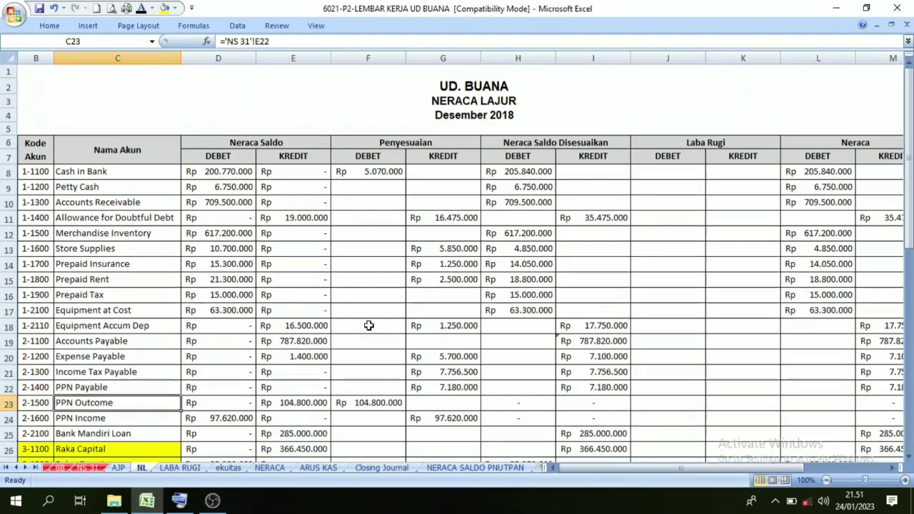
scroll(259, 301, "down", 3)
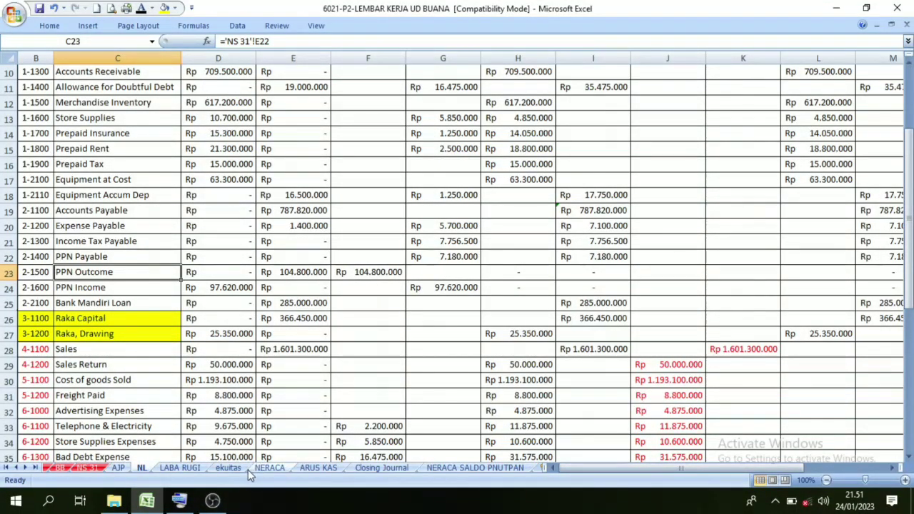
Step: Check the amounts in E26 and D27 of NL, and set the ekuitas drawing label =NL!C27 in D9 to automatic font colour
left_click(229, 468)
left_click(253, 215)
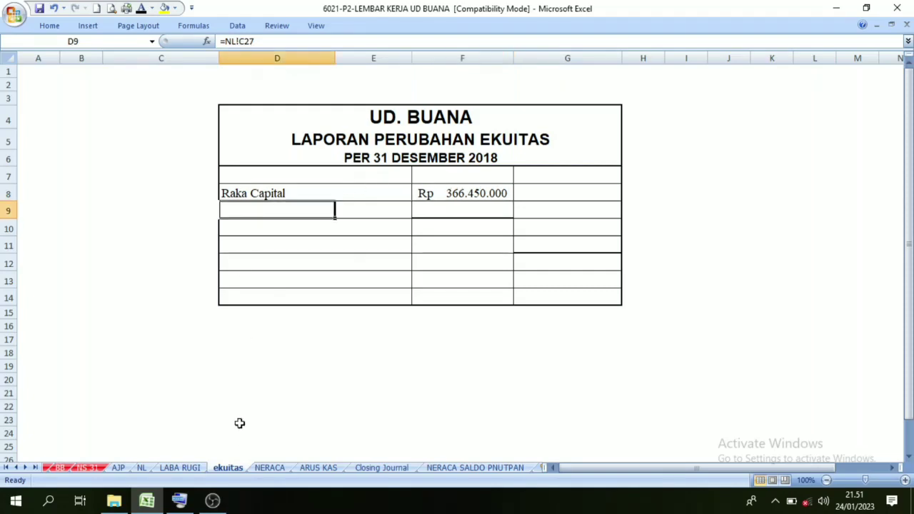
left_click(142, 468)
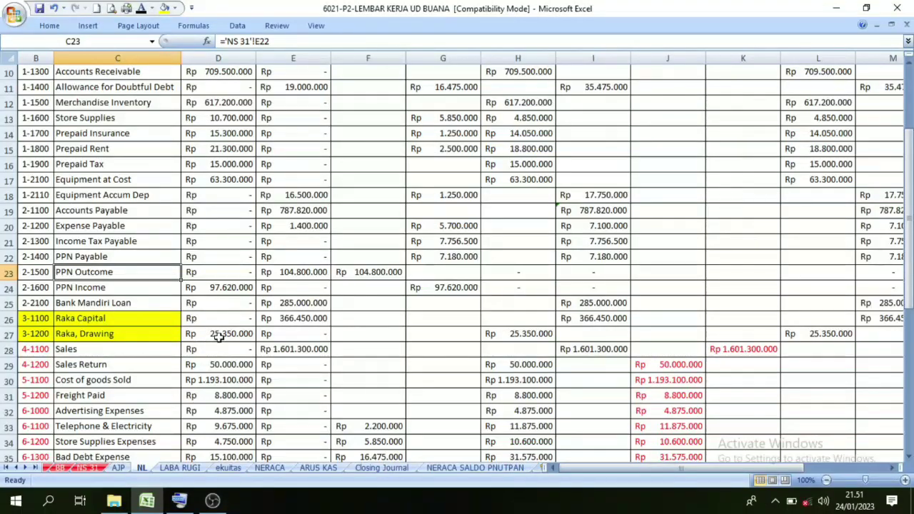
left_click(298, 317)
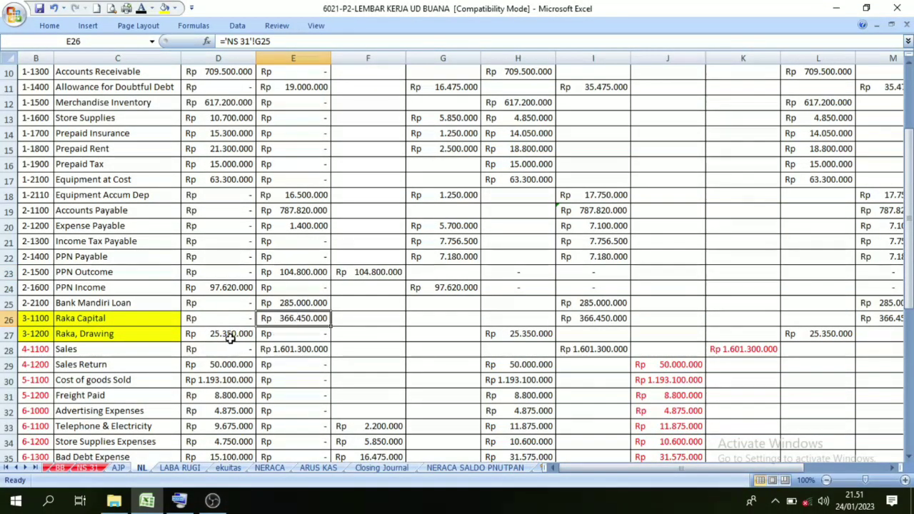
left_click(231, 336)
left_click(228, 467)
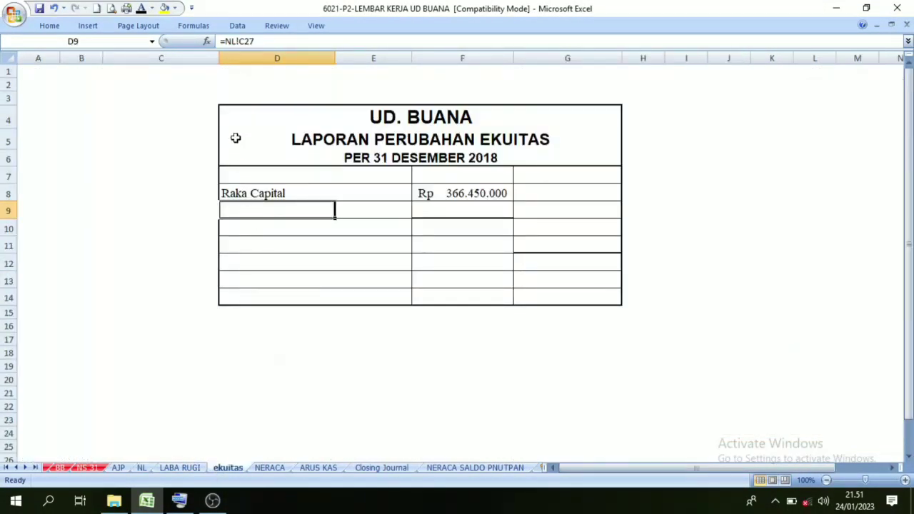
Step: Check the drawing balance in D27 of NL, and set the font colour of the hidden negative drawing amount in ekuitas F9 to Automatic
left_click(441, 215)
left_click(141, 467)
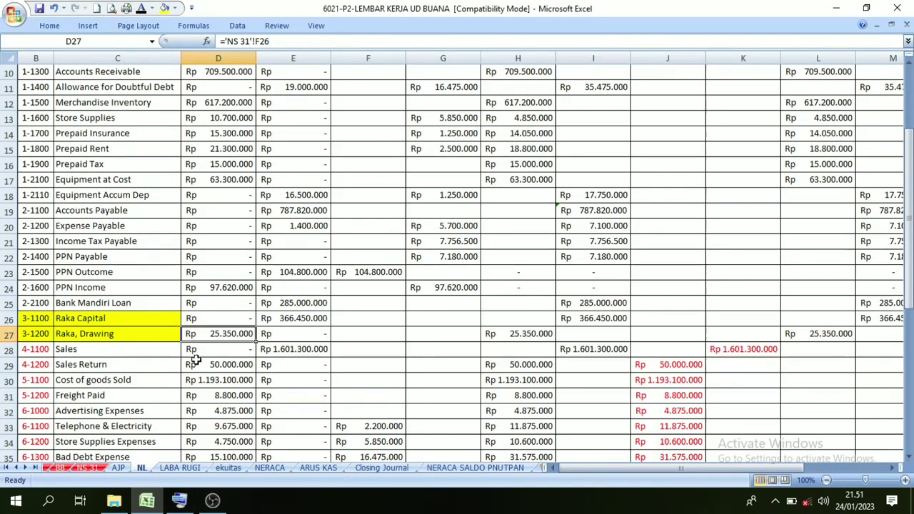
left_click(229, 467)
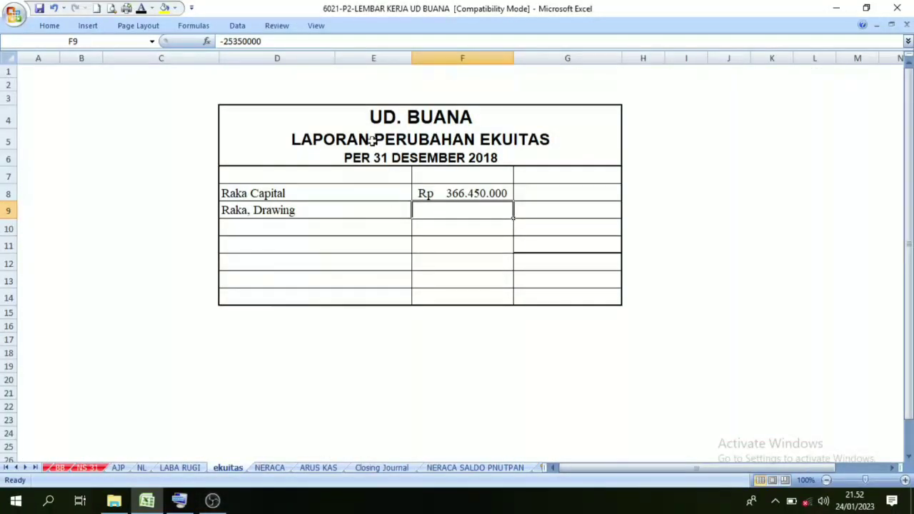
left_click(163, 8)
left_click(442, 262)
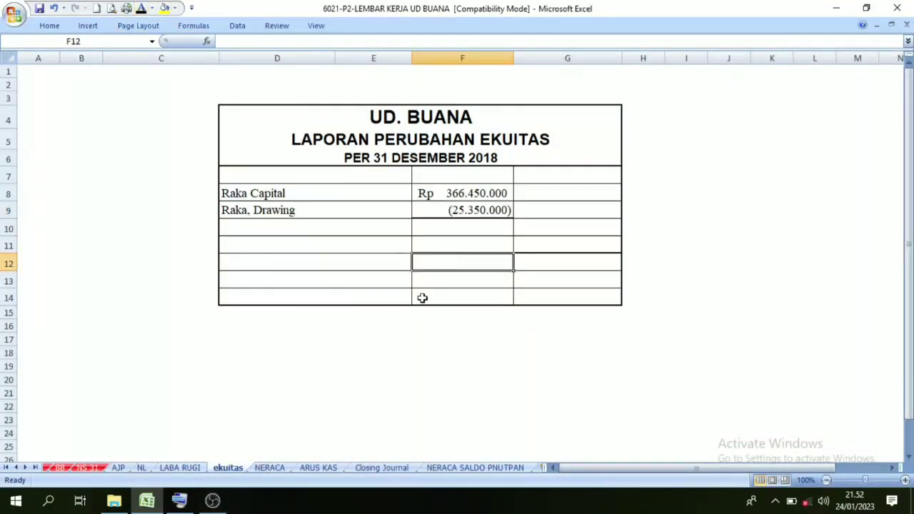
Step: Set the font colour of the hidden subtotal =F8+F9 in G10 of the equity statement to Automatic
left_click(253, 193)
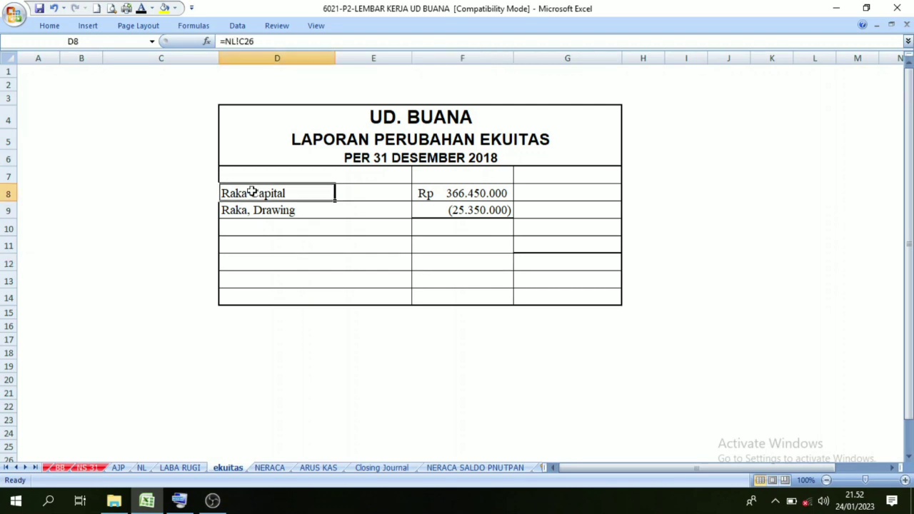
left_click(232, 211)
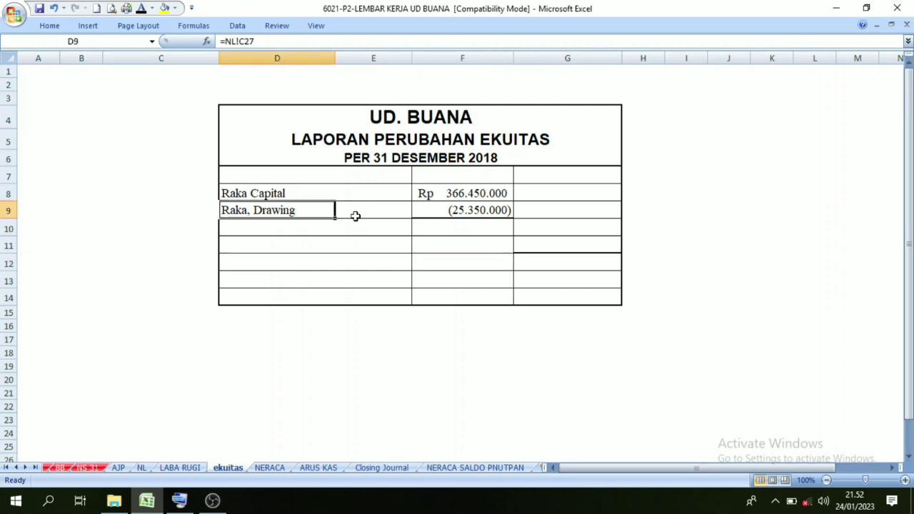
left_click(462, 210)
left_click(550, 229)
left_click(142, 9)
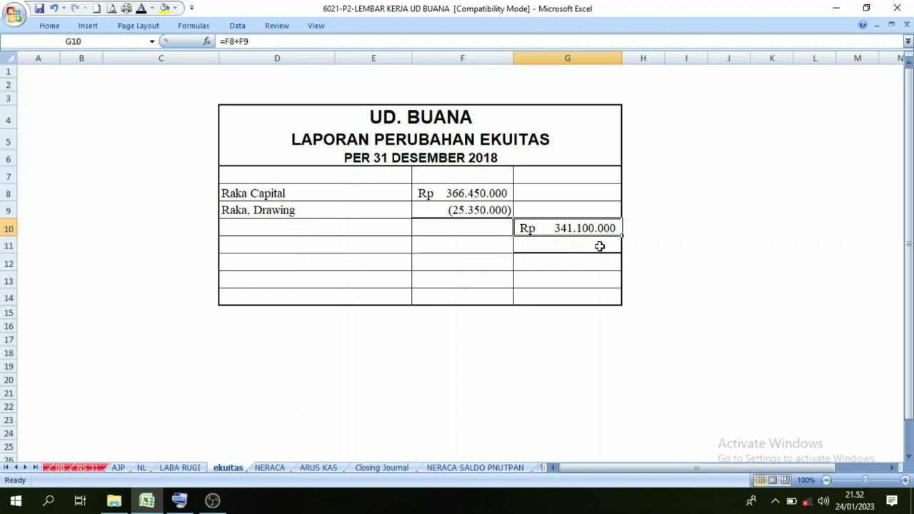
left_click(455, 317)
Step: Review how the capital in F8 and the drawing in F9 lead to the subtotal in G10
left_click(236, 192)
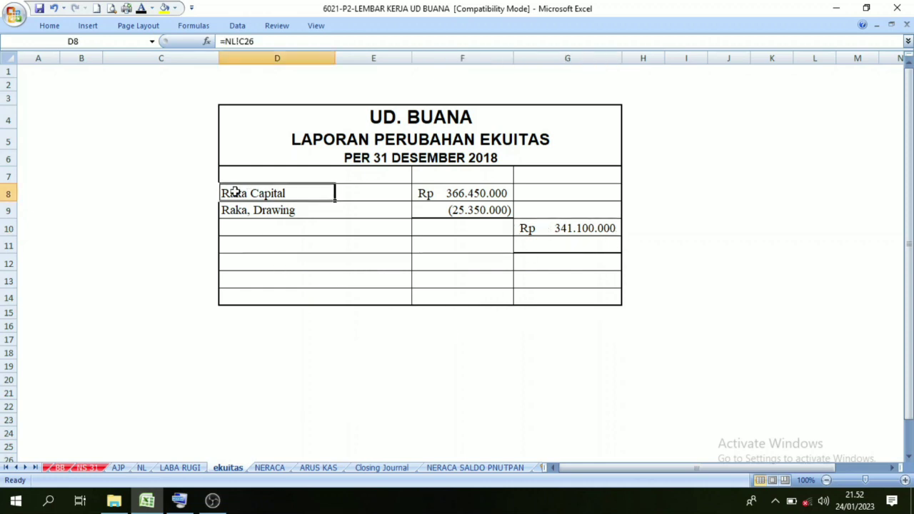
left_click(243, 210)
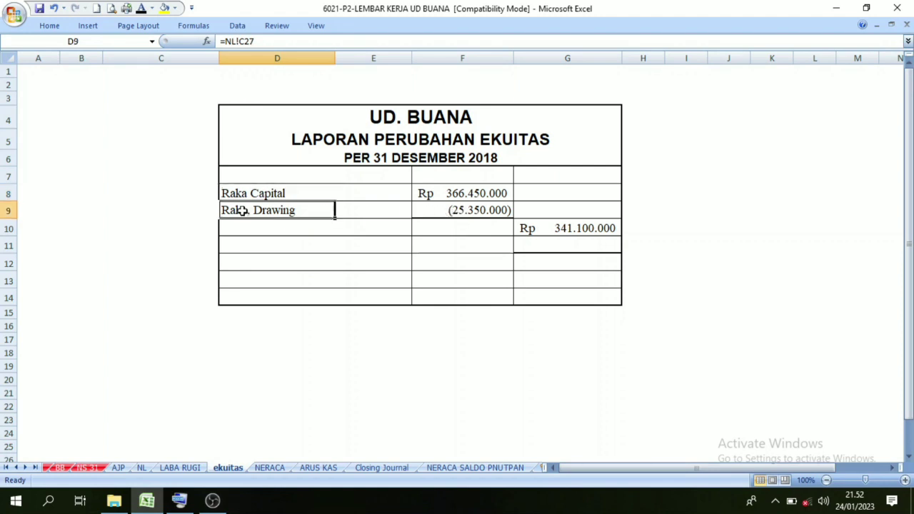
left_click(469, 195)
left_click(467, 205)
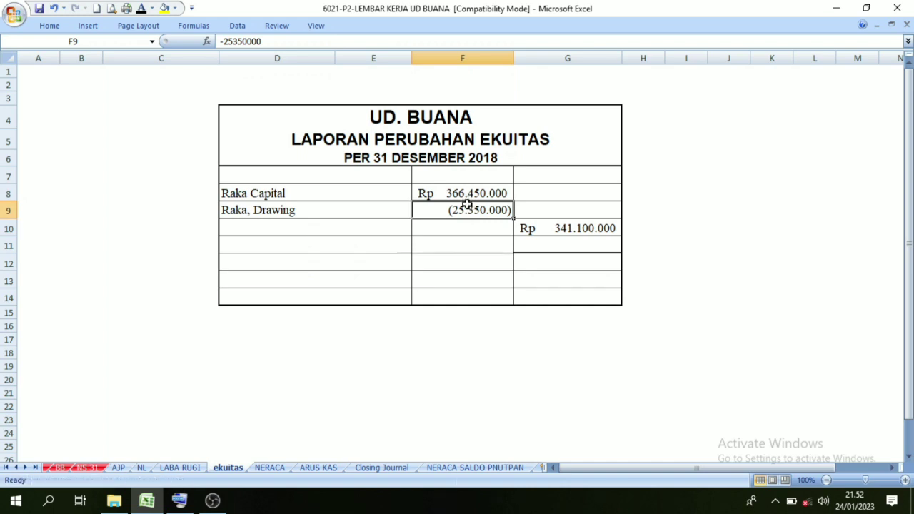
left_click(578, 230)
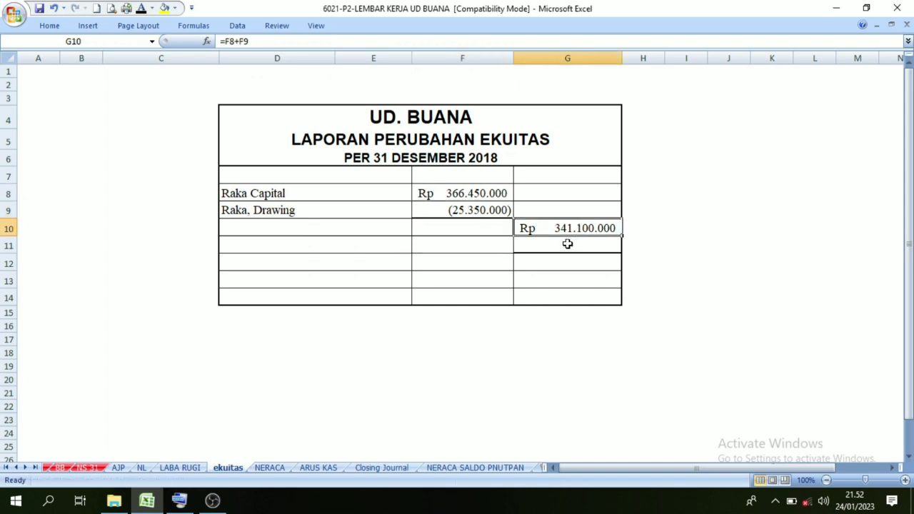
left_click(643, 247)
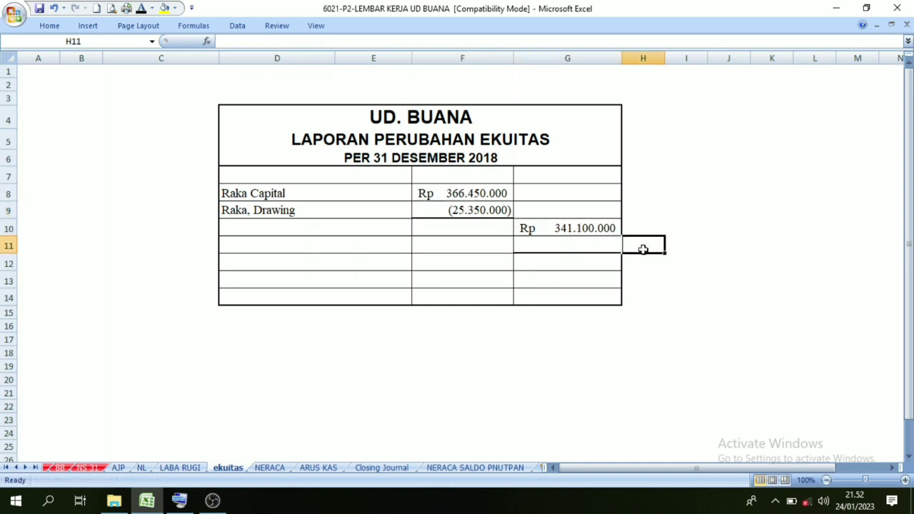
Step: Look up the Laba Bersih Setelah Pajak amount in row 36 of the LABA RUGI sheet
left_click(180, 468)
left_click(350, 386)
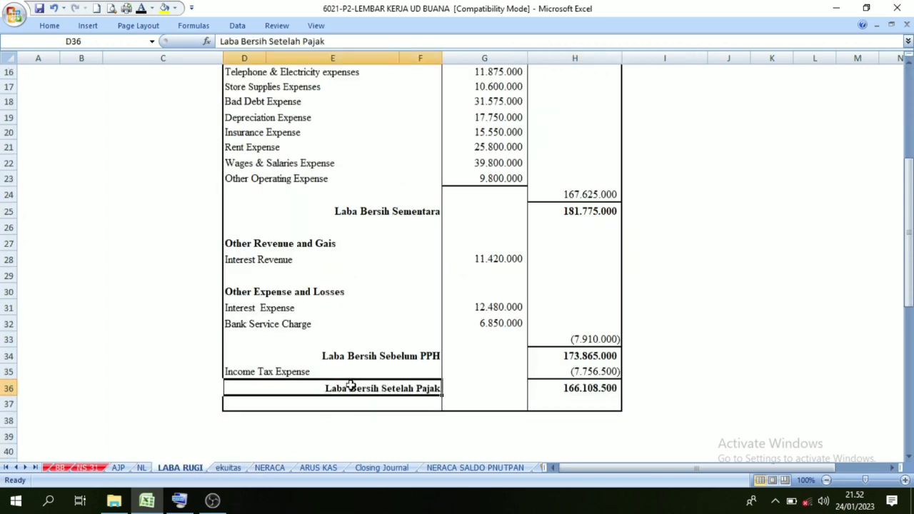
left_click(579, 389)
left_click(392, 391)
left_click(580, 388)
scroll(500, 300, "up", 5)
scroll(371, 407, "down", 7)
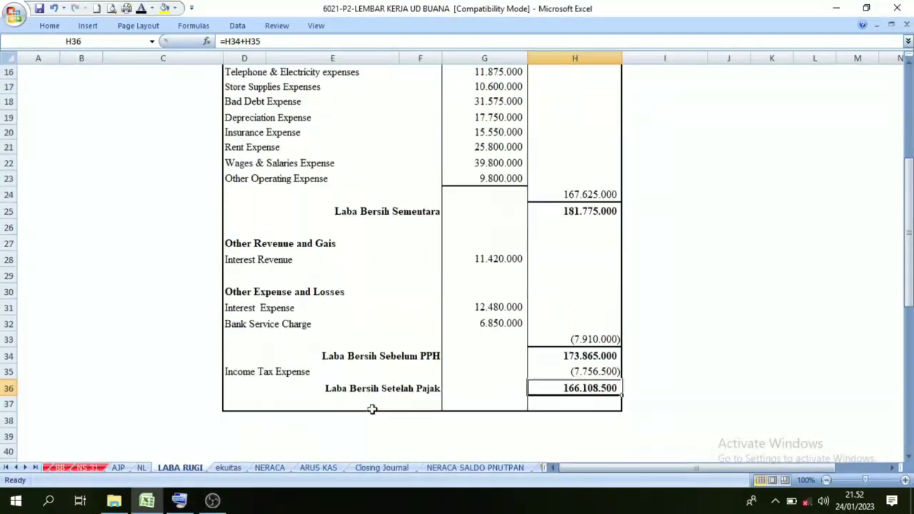
left_click(371, 299)
left_click(580, 300)
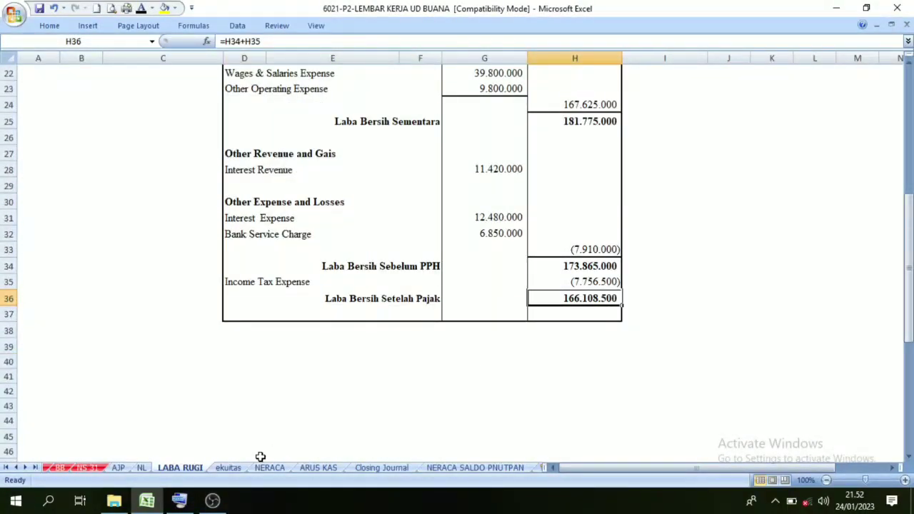
Step: On the ekuitas sheet, add the label "Laba bersih setelah Pajak" in D11 and set its hidden amount =NL!J46 in G11 to automatic font colour
left_click(230, 468)
left_click(319, 241)
type("Laba bersih setelah Pajak")
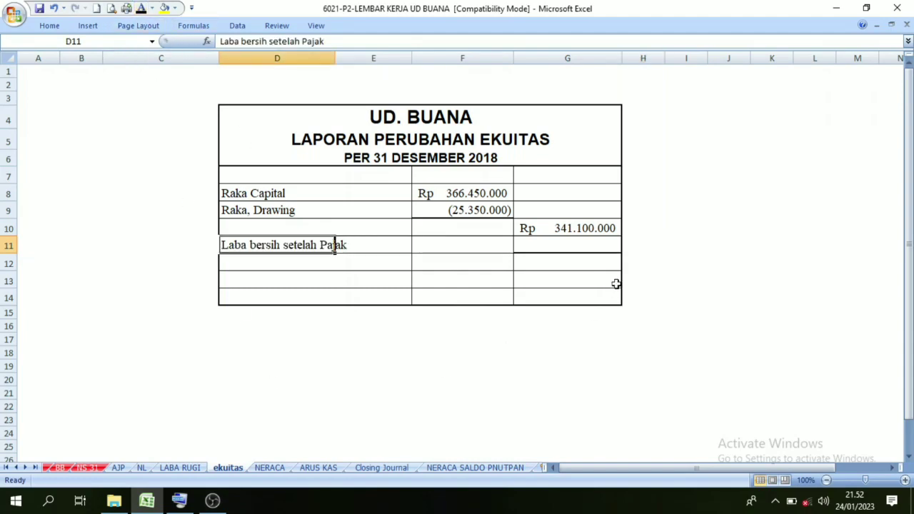
left_click(591, 249)
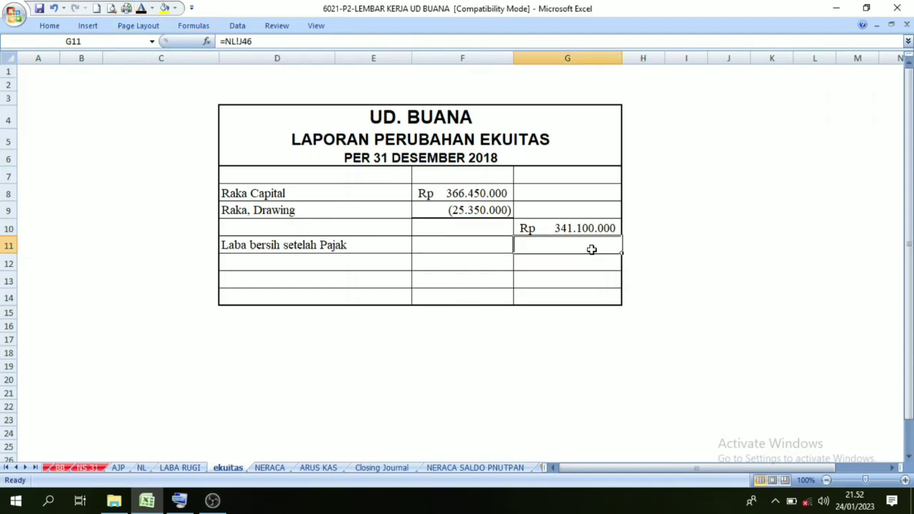
left_click(143, 9)
left_click(646, 249)
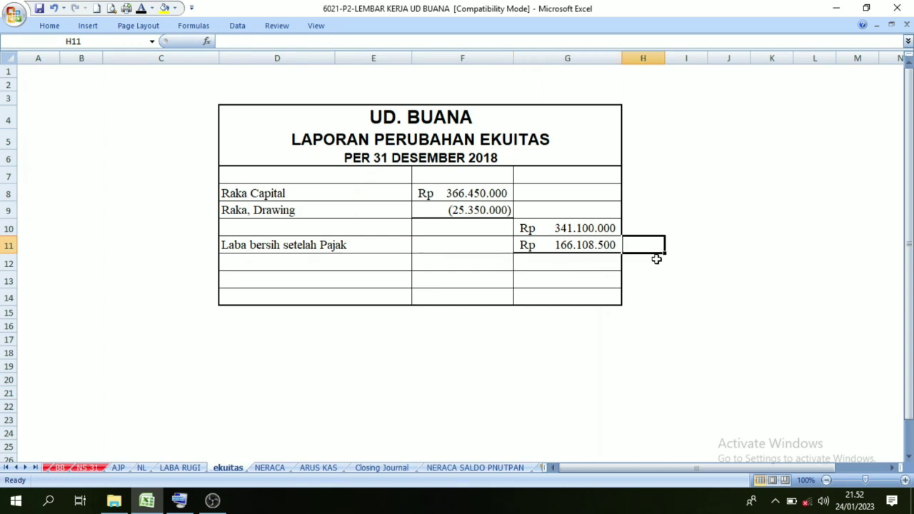
left_click(472, 367)
left_click(671, 276)
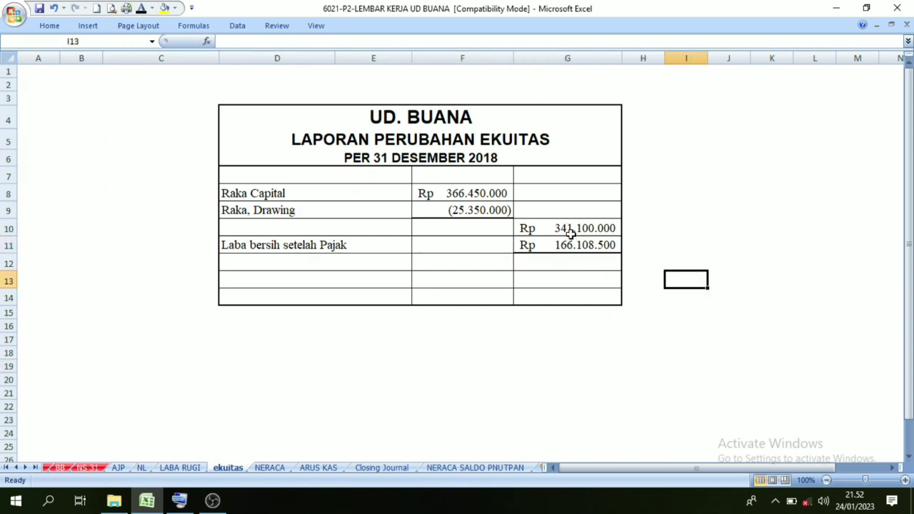
Step: Set the hidden closing capital total =G10+G11 in G12 and its label "Modal Akhir 31 desember" in D12 to automatic font colour
left_click(569, 229)
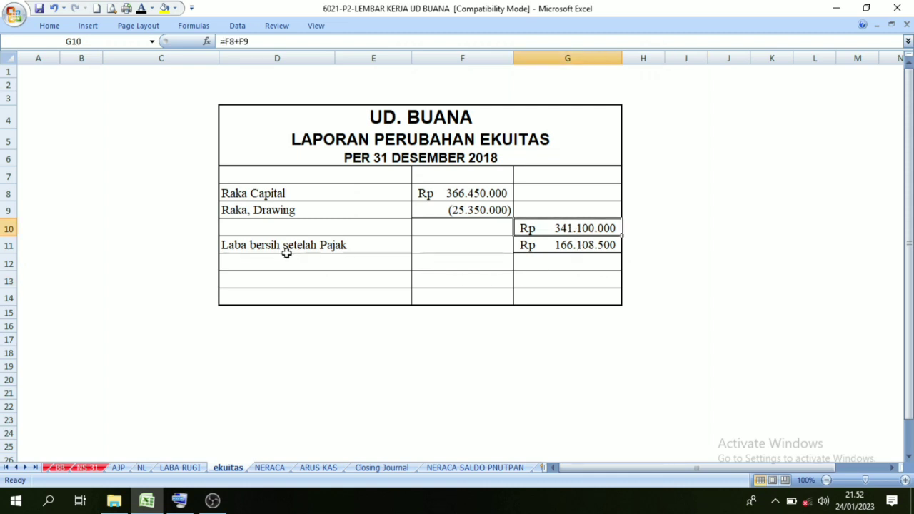
left_click(553, 246)
left_click(555, 263)
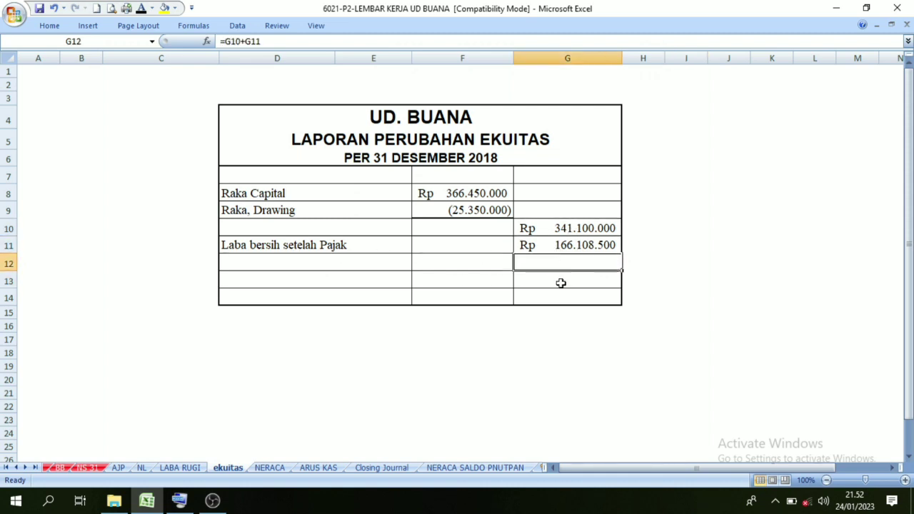
left_click(141, 8)
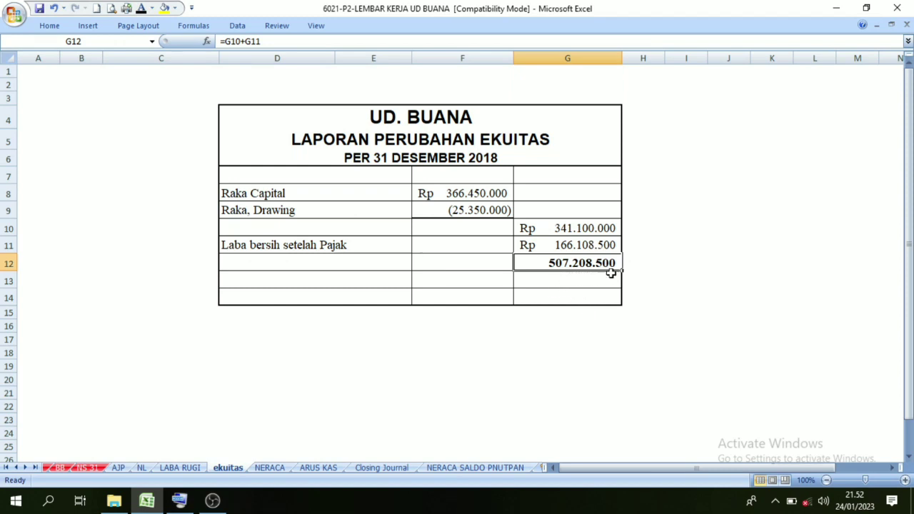
left_click(667, 271)
left_click(341, 264)
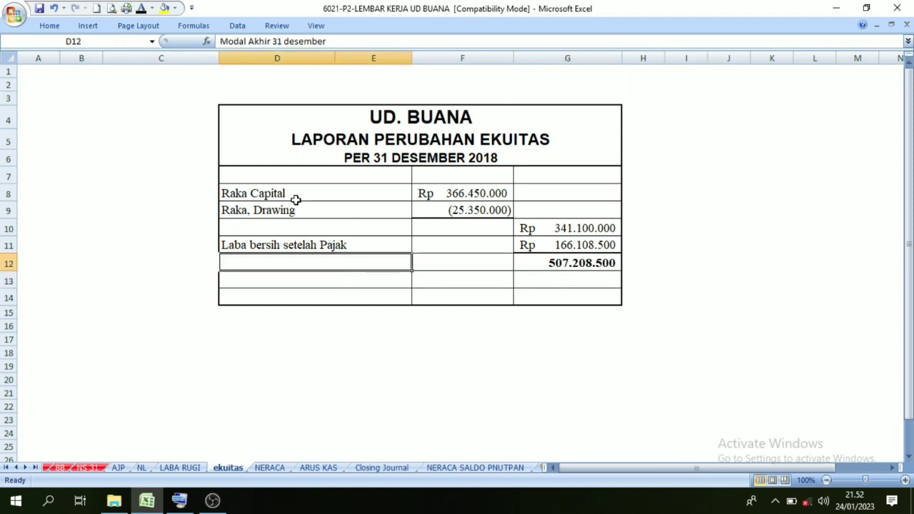
left_click(141, 9)
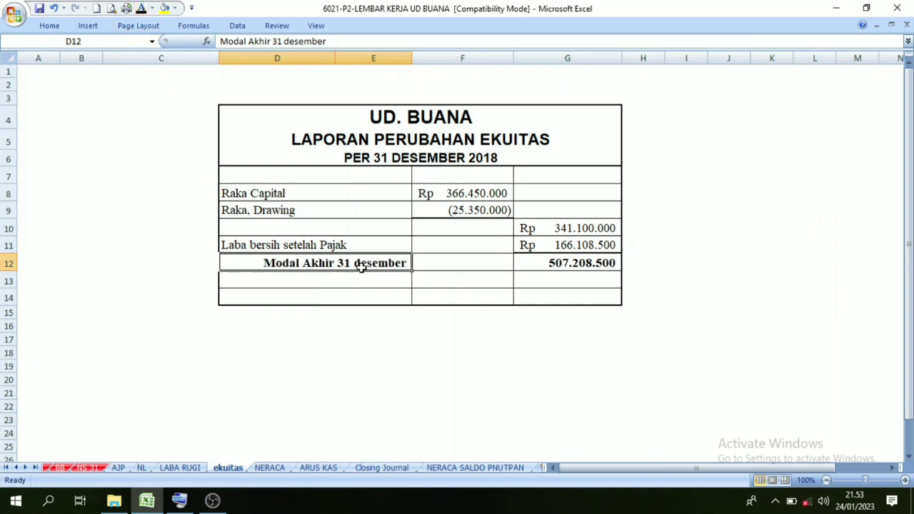
Step: Review the closing capital label in D12 and its total in G12, and glance at the NERACA sheet
left_click(452, 264)
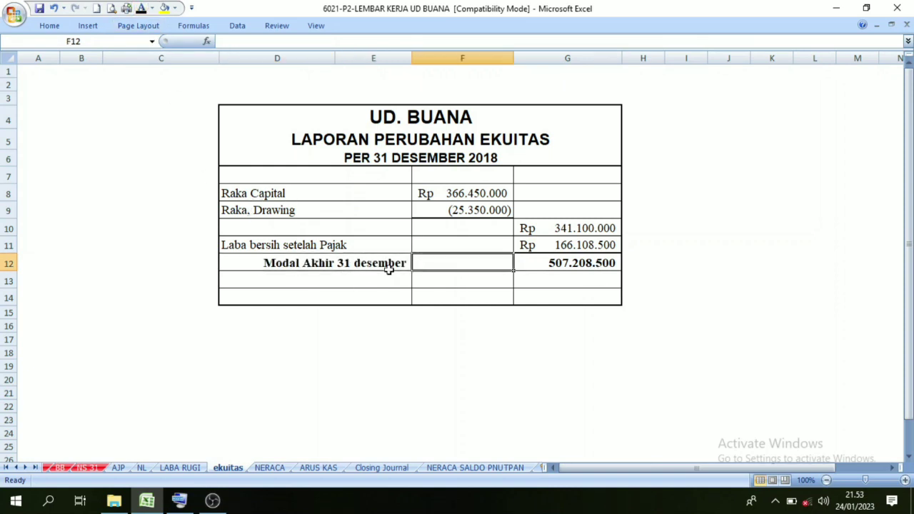
left_click(344, 264)
left_click(576, 263)
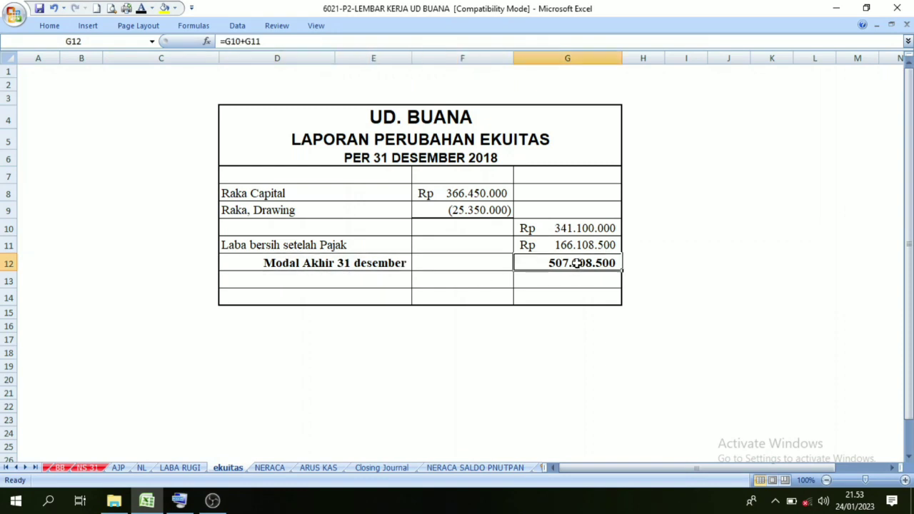
left_click(270, 468)
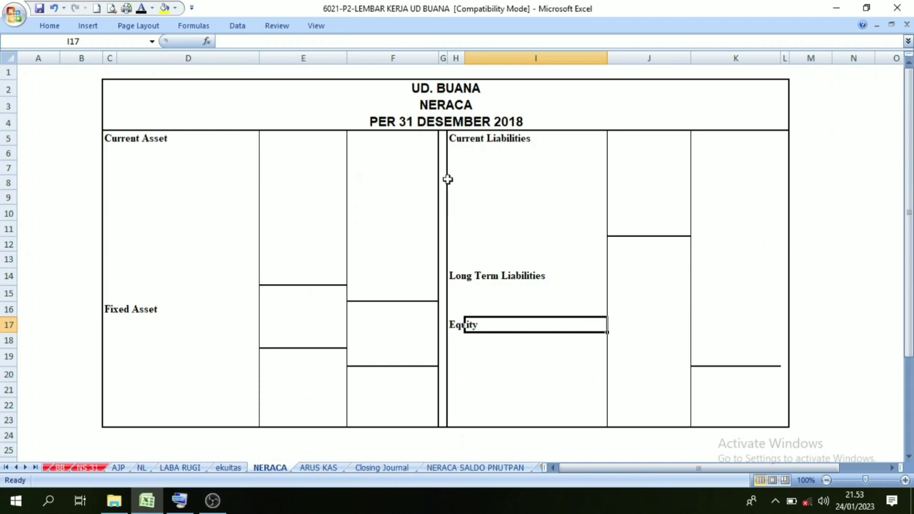
left_click(228, 466)
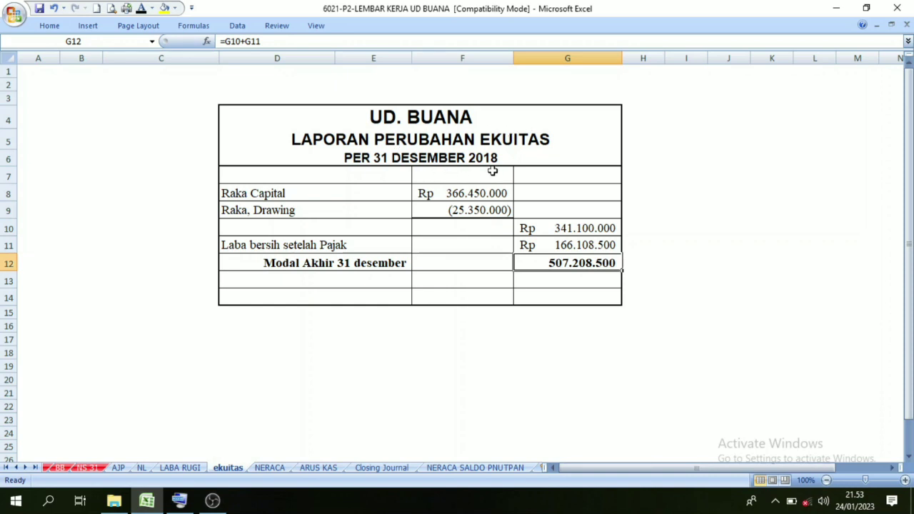
Step: Review the equity statement's capital and drawing rows, the subtotal in G10 and the after-tax profit in G11
left_click(239, 195)
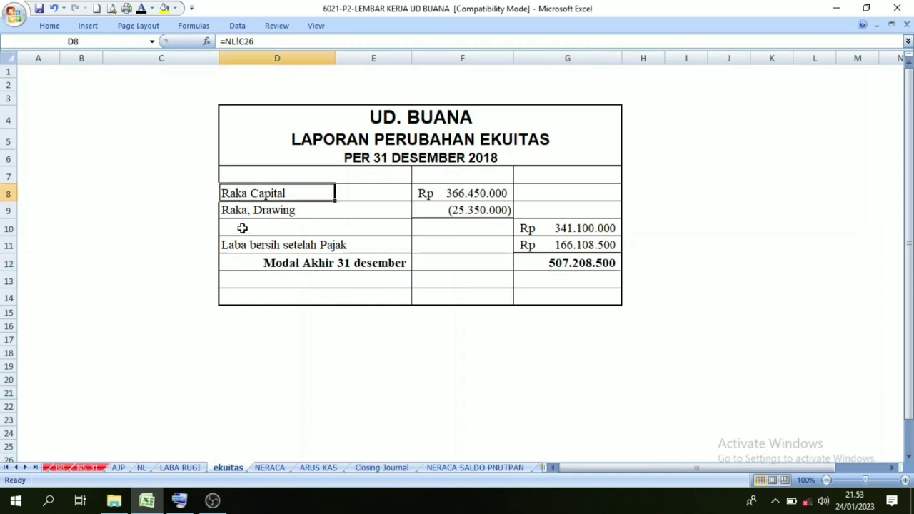
left_click(243, 212)
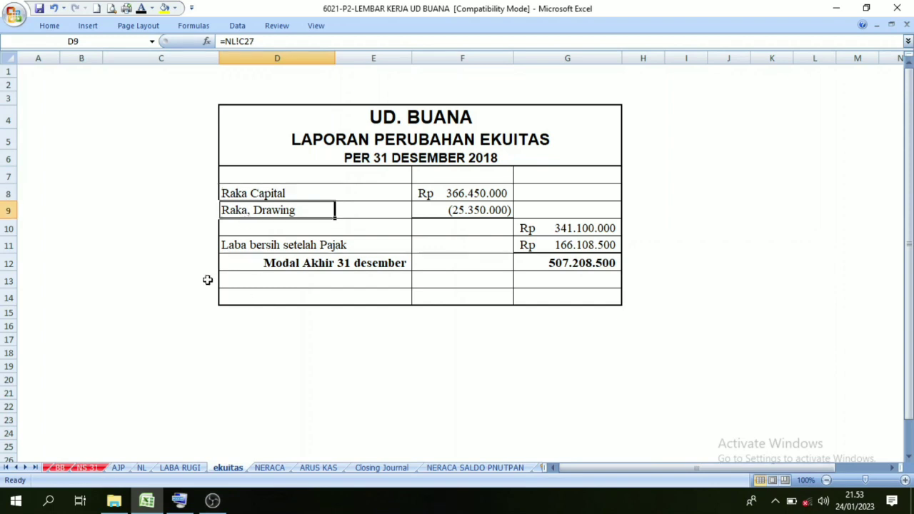
left_click(480, 217)
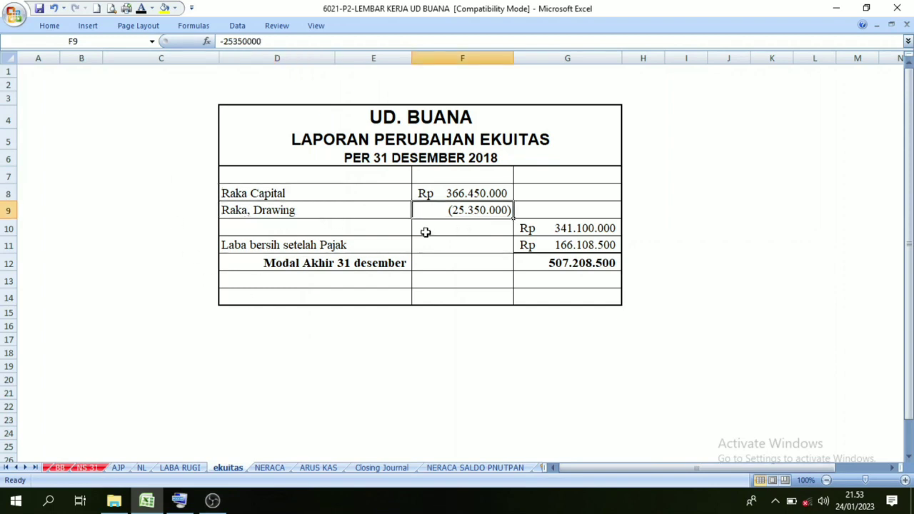
left_click(566, 227)
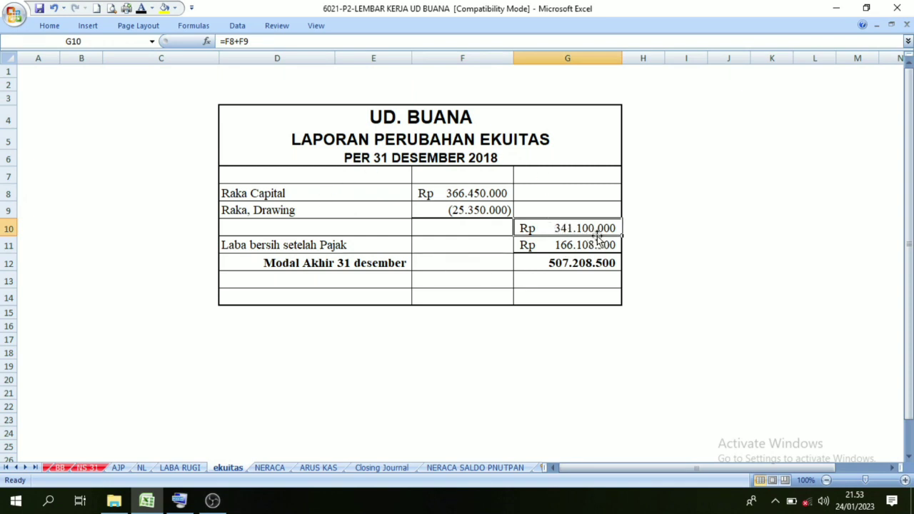
left_click(588, 178)
left_click(581, 231)
left_click(493, 247)
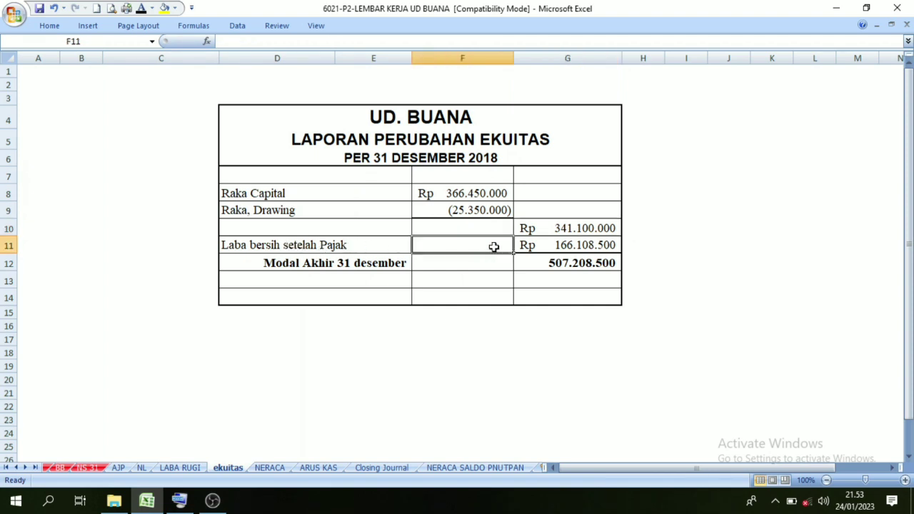
left_click(564, 247)
left_click(342, 243)
left_click(558, 249)
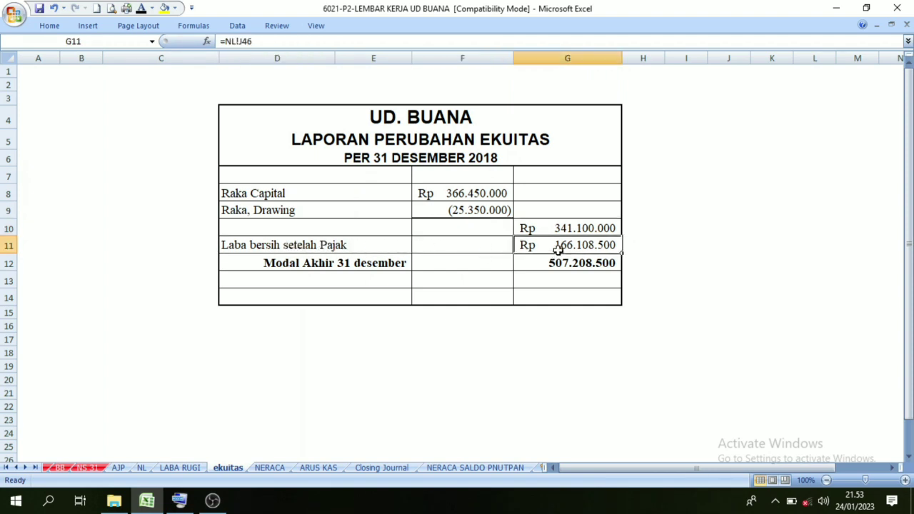
Step: Check the after-tax profit on LABA RUGI against G11 on ekuitas, and review how G10 and G11 form the closing capital
left_click(184, 468)
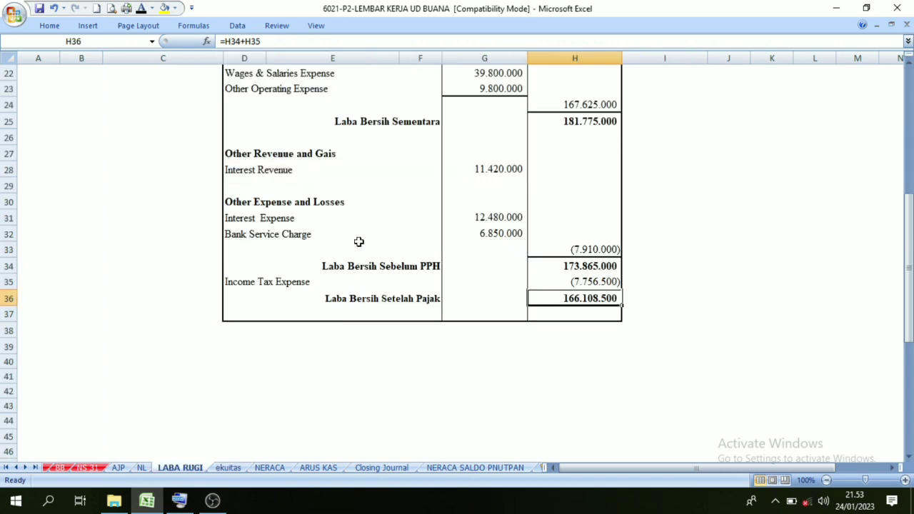
scroll(358, 236, "up", 7)
scroll(378, 191, "down", 7)
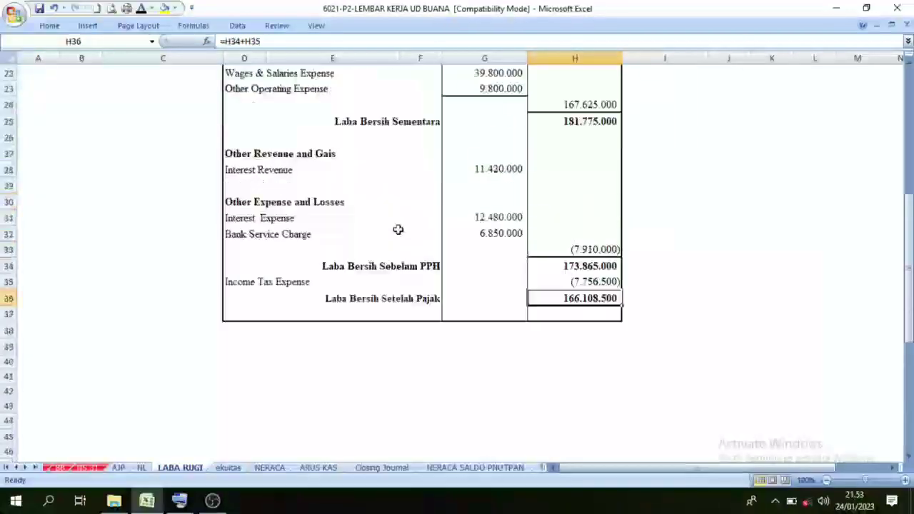
left_click(229, 469)
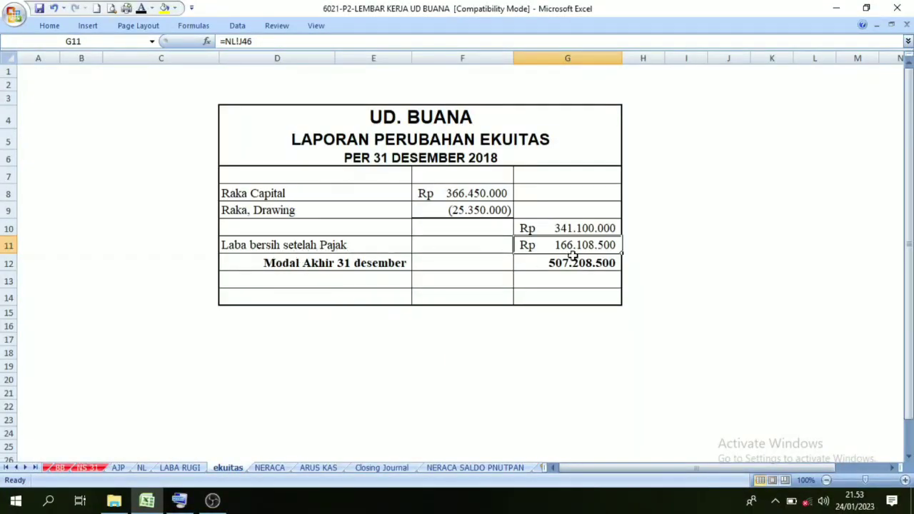
left_click_drag(574, 250, 582, 229)
left_click(661, 263)
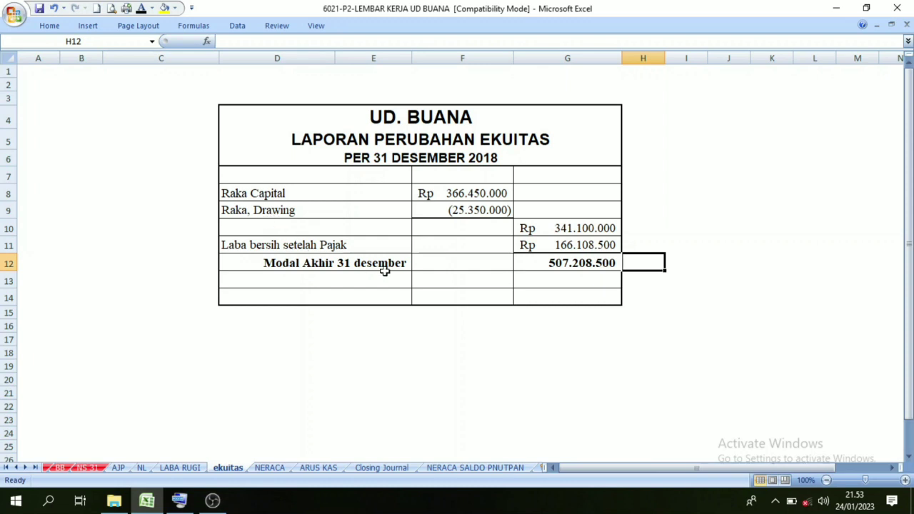
left_click(572, 261)
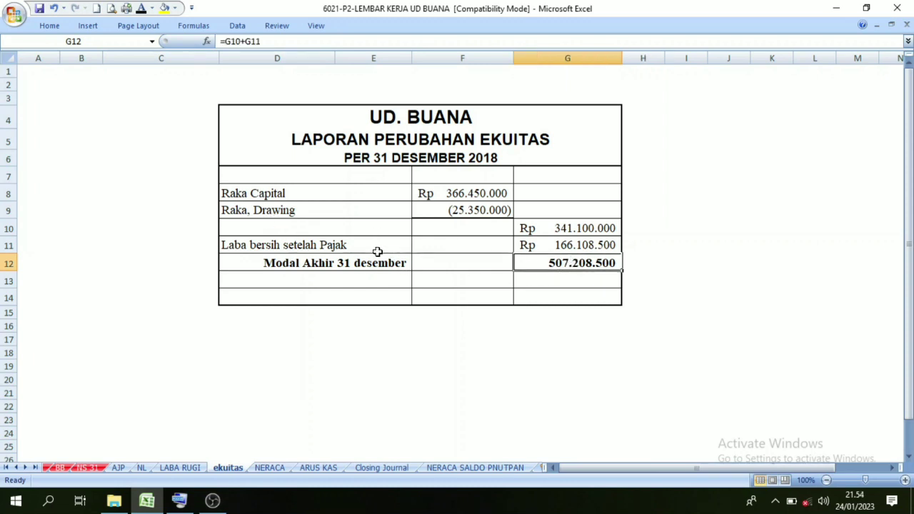
Step: Examine the NERACA sheet's layout, covering Current Asset, Fixed Asset, Current Liabilities, Long Term Liabilities and Equity
left_click(270, 468)
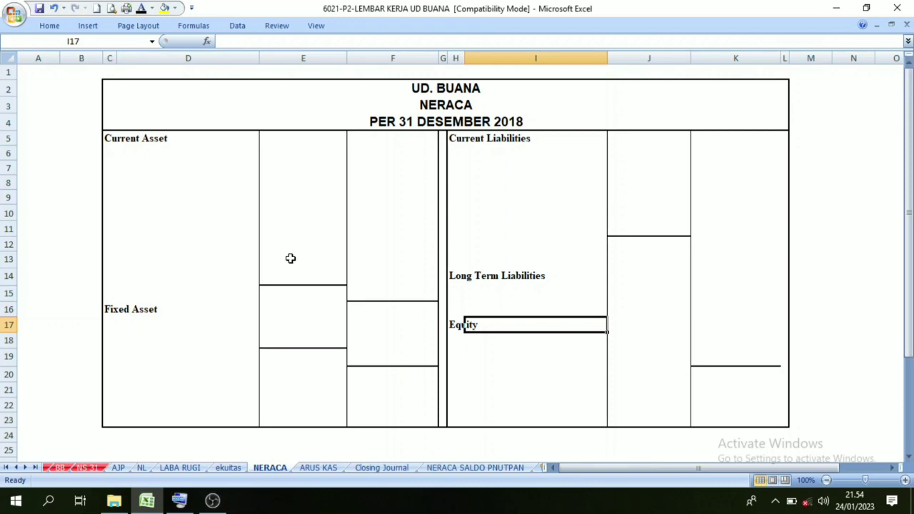
left_click(150, 117)
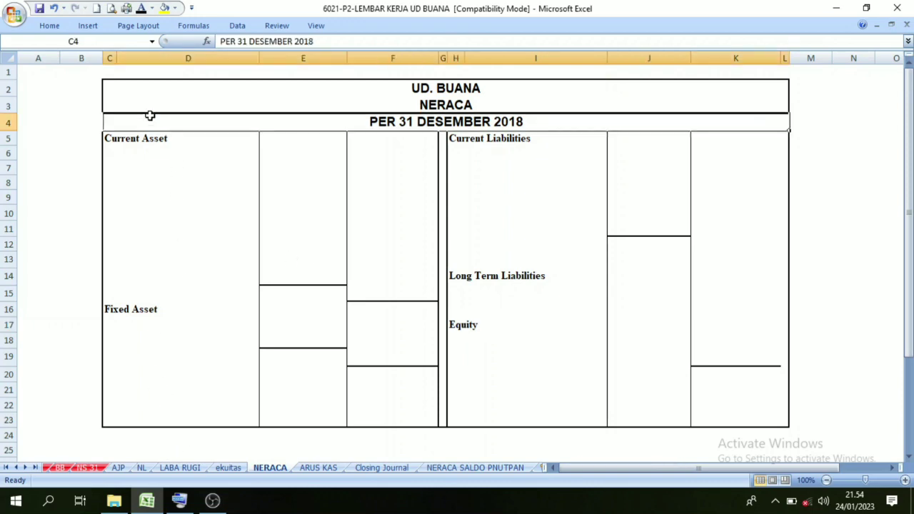
left_click(133, 138)
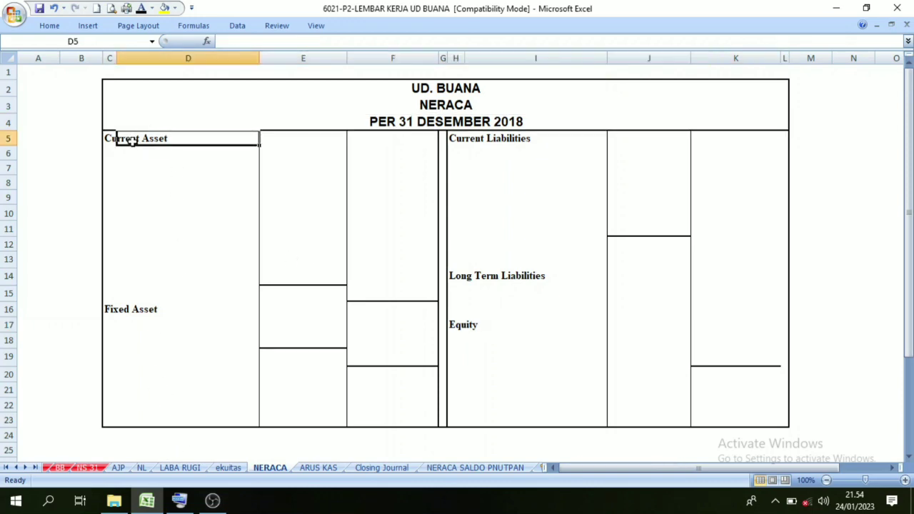
left_click(649, 140)
left_click(678, 227)
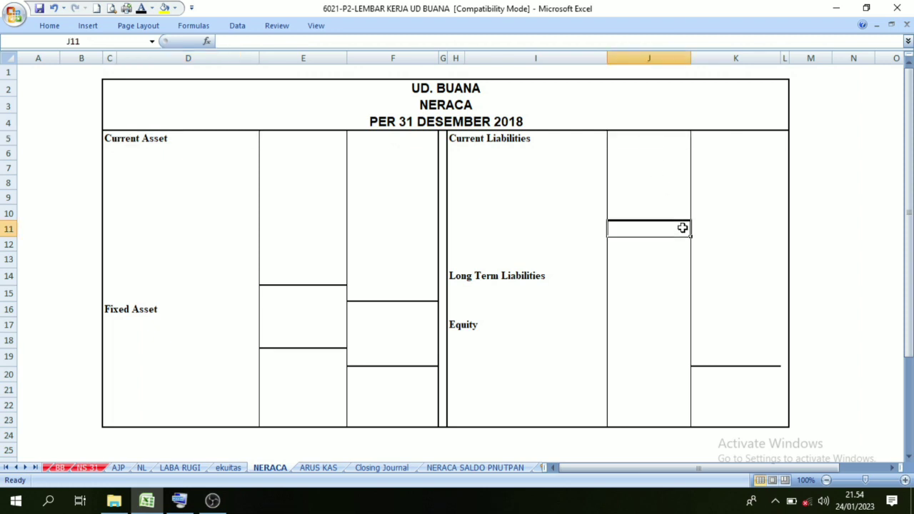
left_click(199, 212)
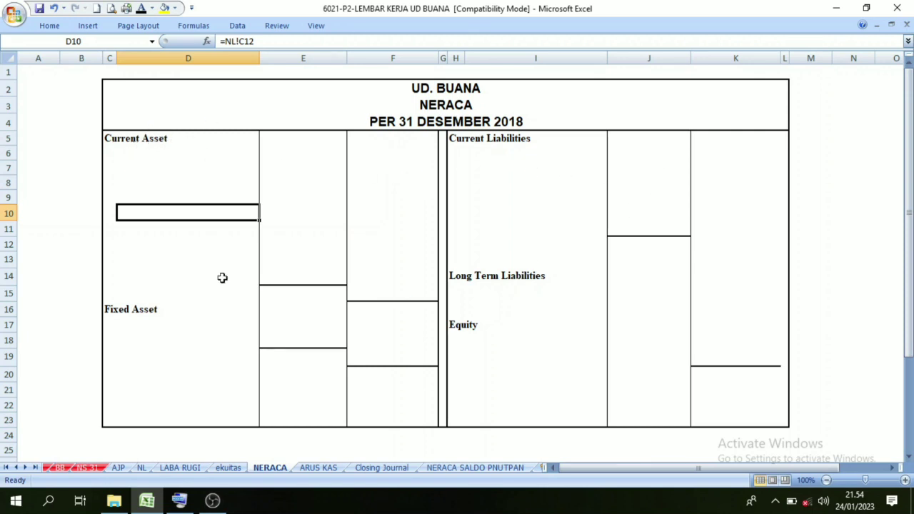
left_click(694, 154)
left_click(145, 140)
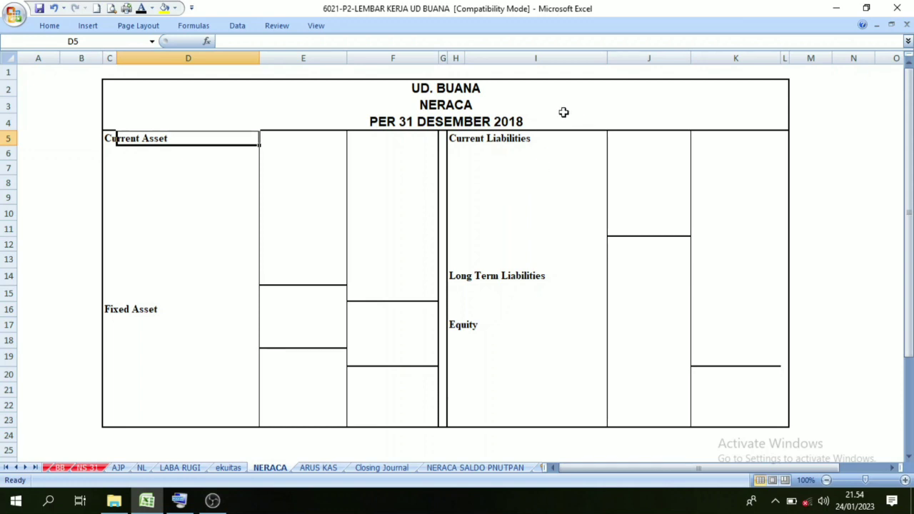
left_click(121, 117)
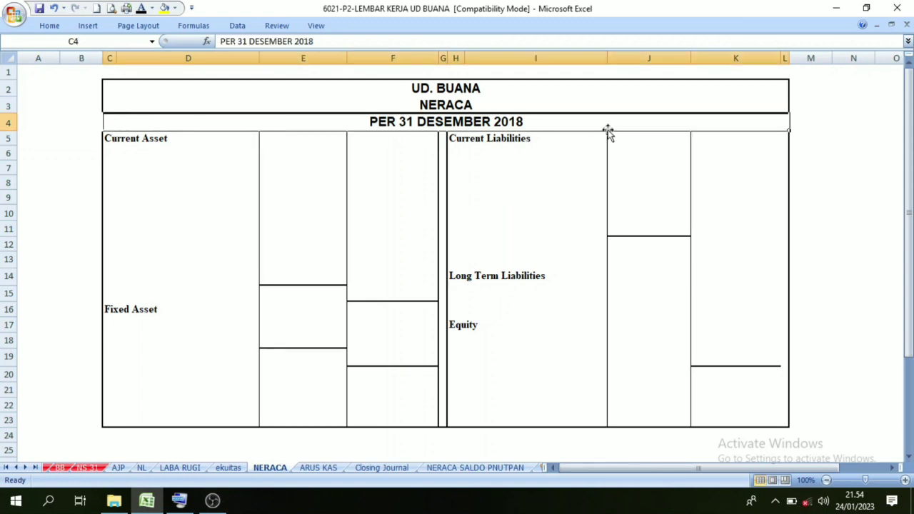
left_click(535, 152)
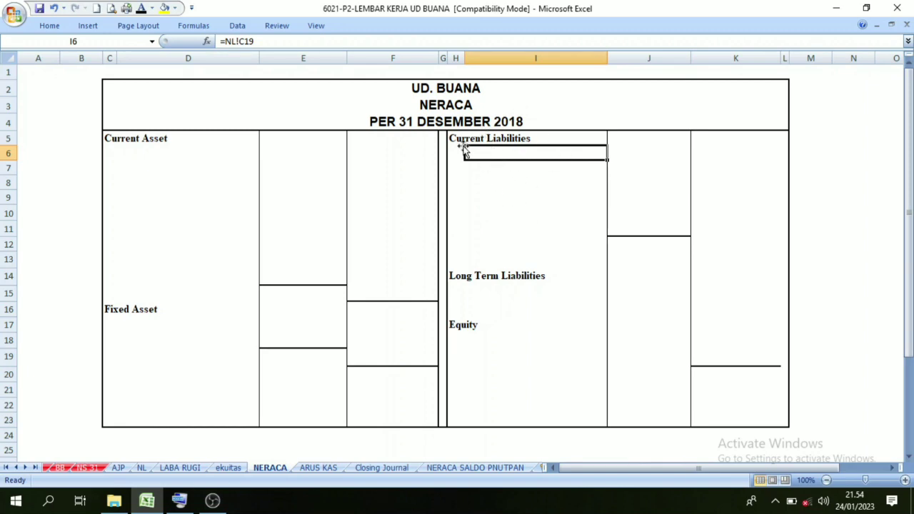
left_click(524, 323)
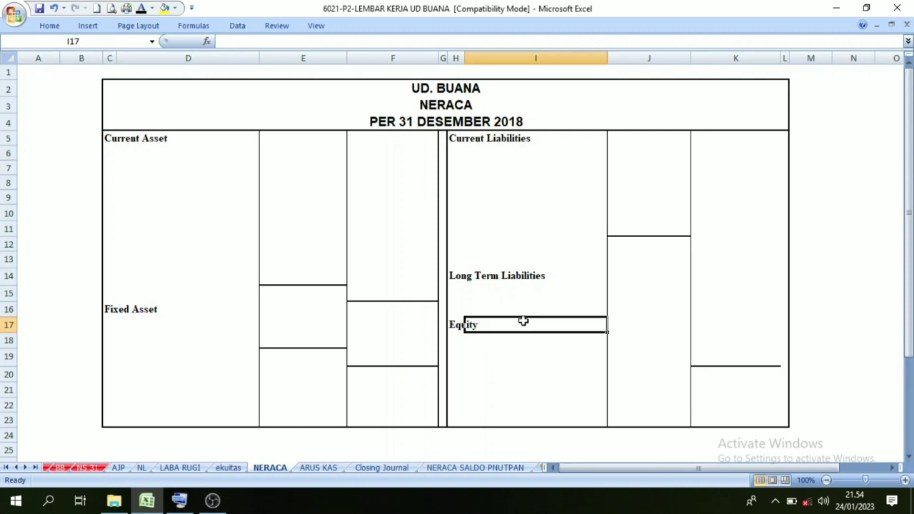
left_click(511, 277)
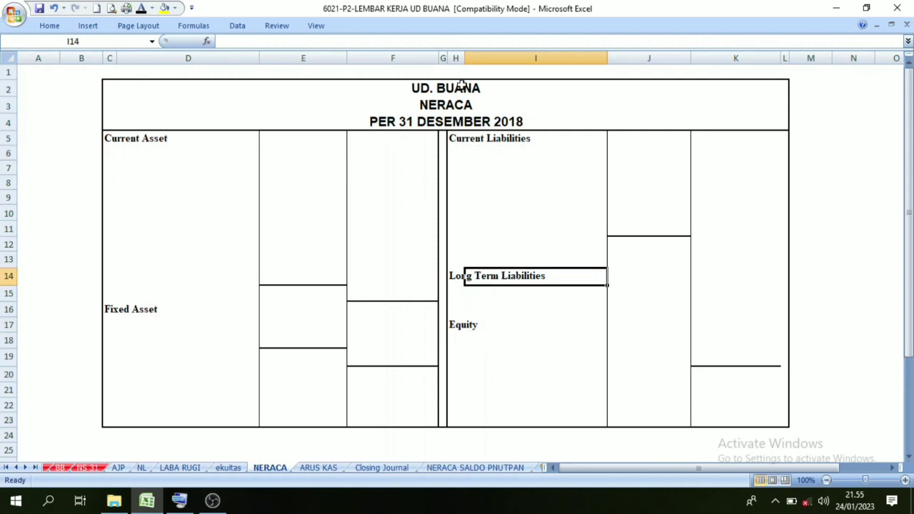
left_click(119, 139)
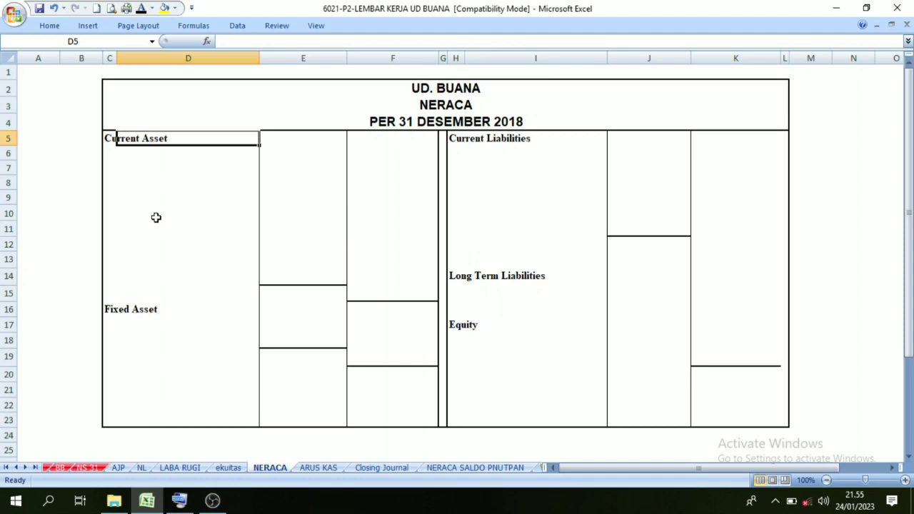
Step: Compare the LABA RUGI statement with the Laba Rugi columns of the NL worksheet that supply its amounts
left_click(180, 467)
scroll(309, 292, "up", 7)
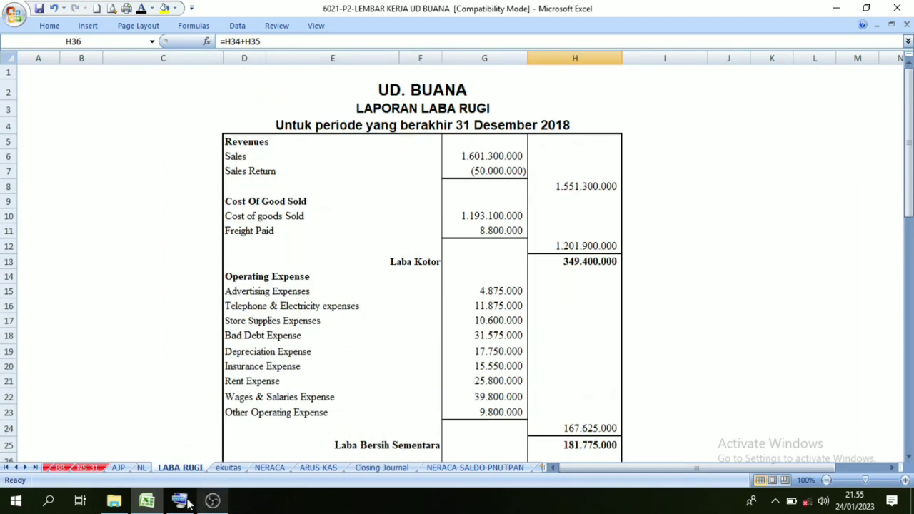
left_click(144, 467)
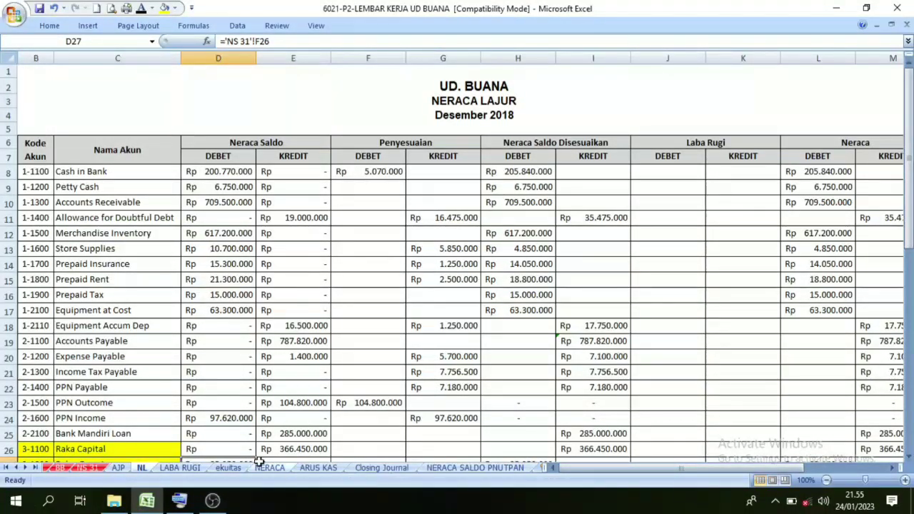
left_click(202, 469)
scroll(445, 200, "down", 1)
scroll(313, 372, "up", 1)
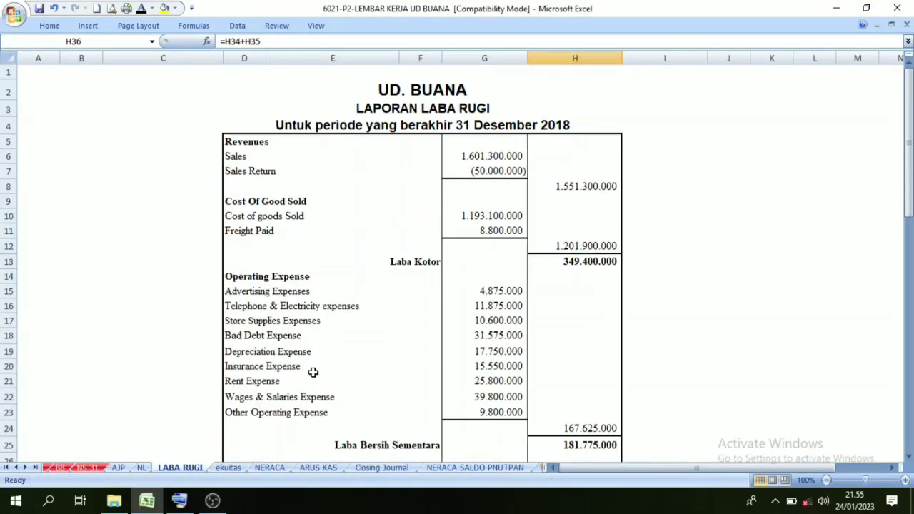
left_click(142, 468)
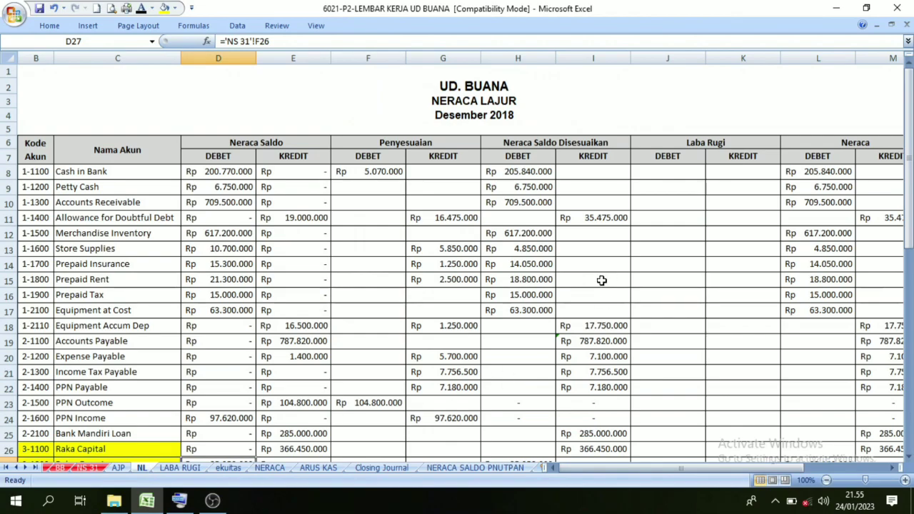
left_click(682, 145)
scroll(690, 265, "down", 2)
scroll(683, 278, "up", 2)
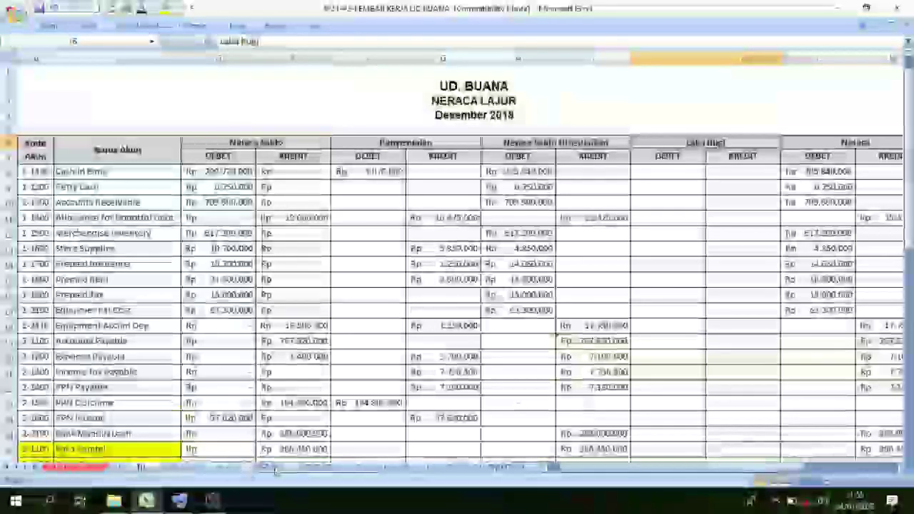
Step: On the NL worksheet, color the Neraca debit and credit amounts in L8:M27 green
left_click(272, 469)
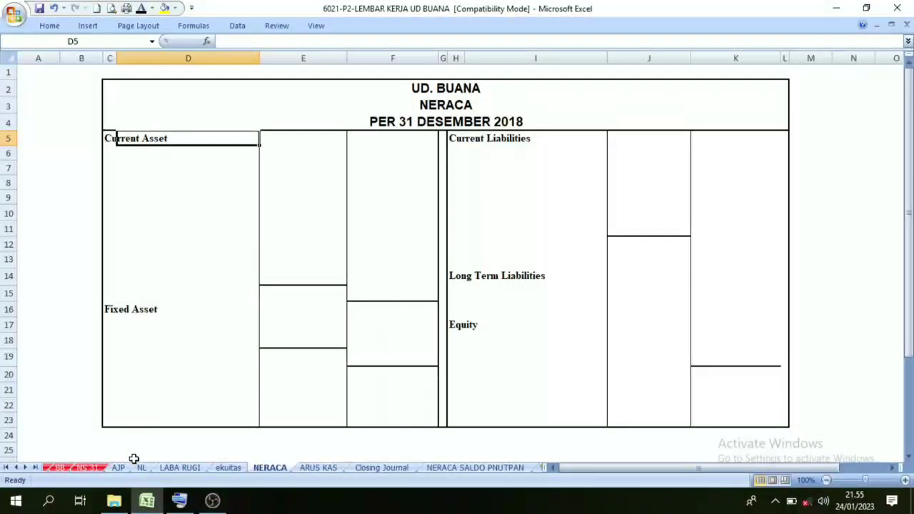
left_click(142, 469)
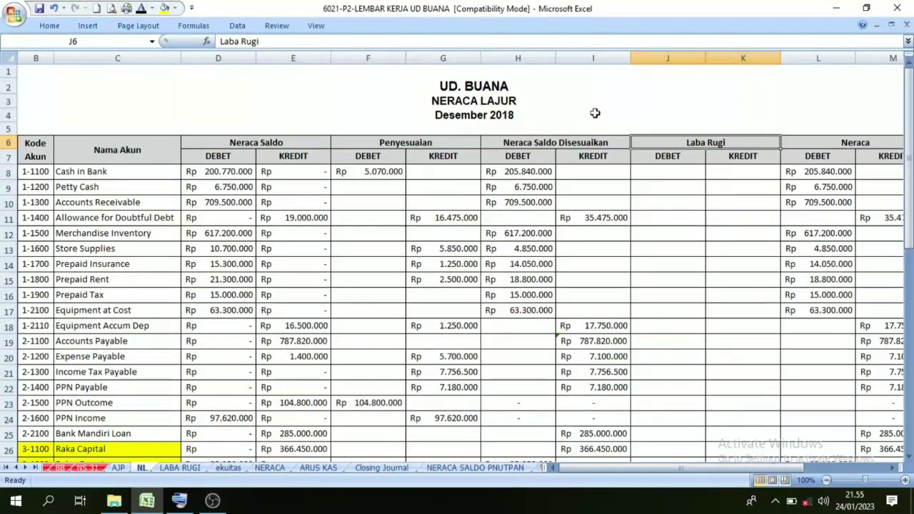
left_click(797, 143)
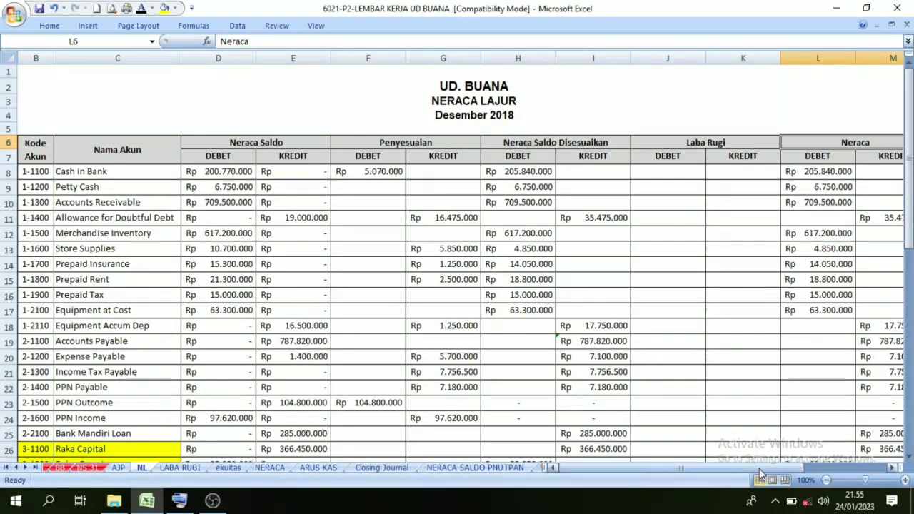
left_click_drag(759, 469, 812, 430)
left_click_drag(650, 171, 738, 379)
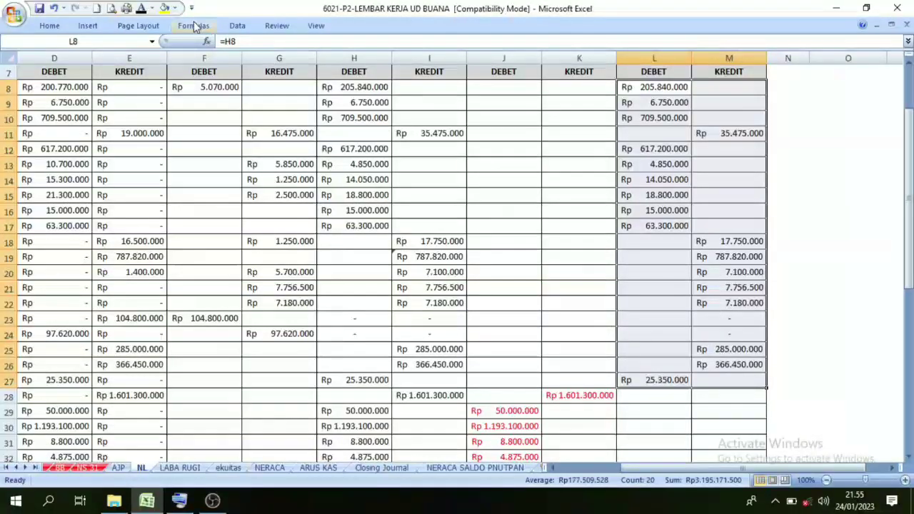
left_click(152, 8)
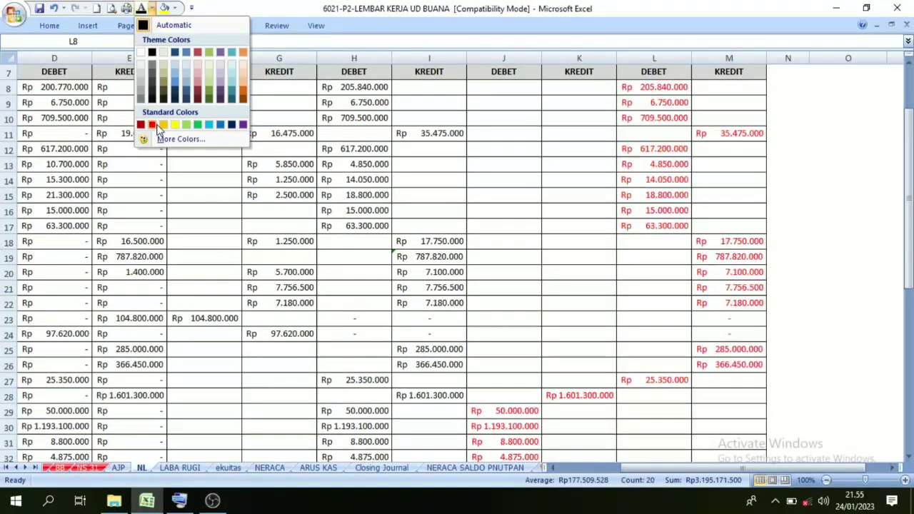
left_click(200, 125)
left_click(552, 259)
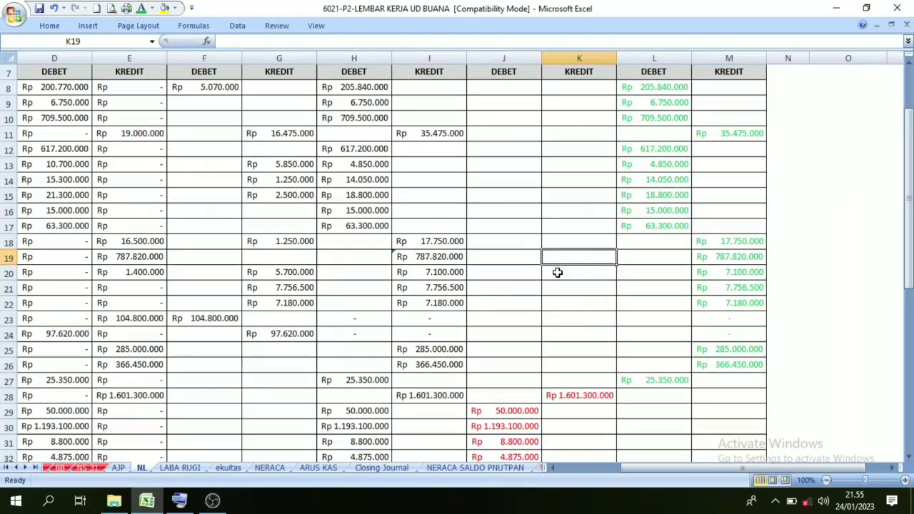
scroll(555, 392, "up", 2)
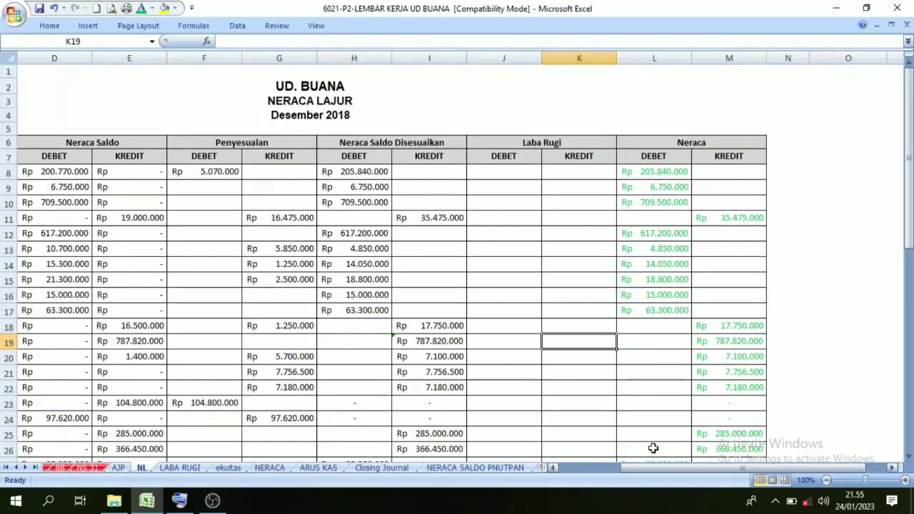
left_click_drag(648, 470, 571, 471)
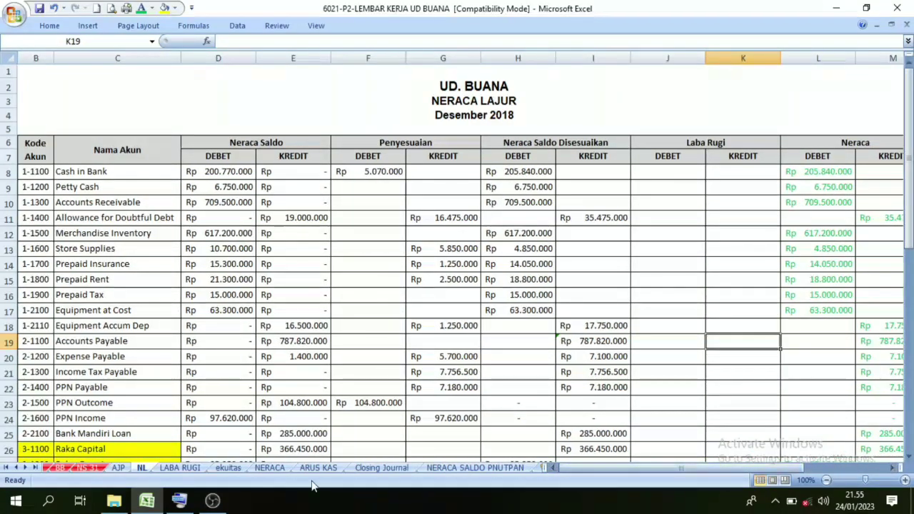
Step: After checking the Current Asset heading on NERACA, color the asset account codes in B8:B18 of NL red
left_click(269, 468)
left_click(143, 180)
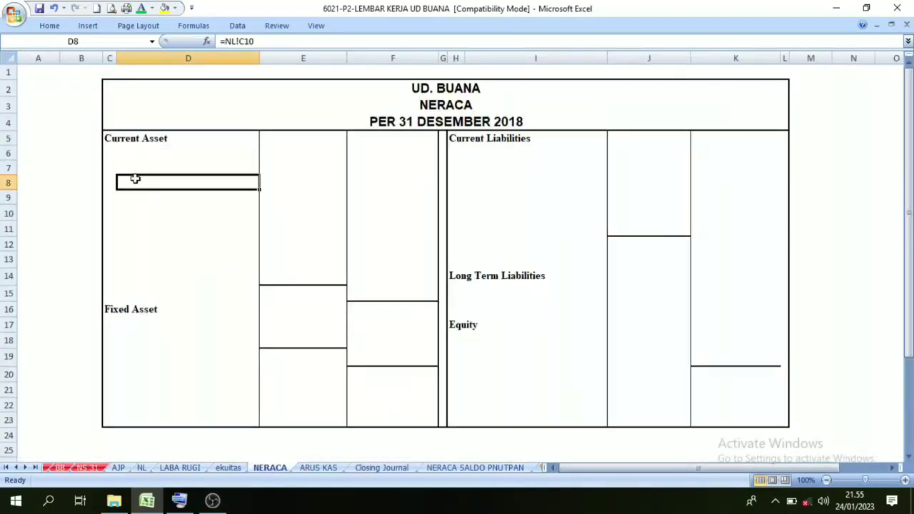
left_click(118, 139)
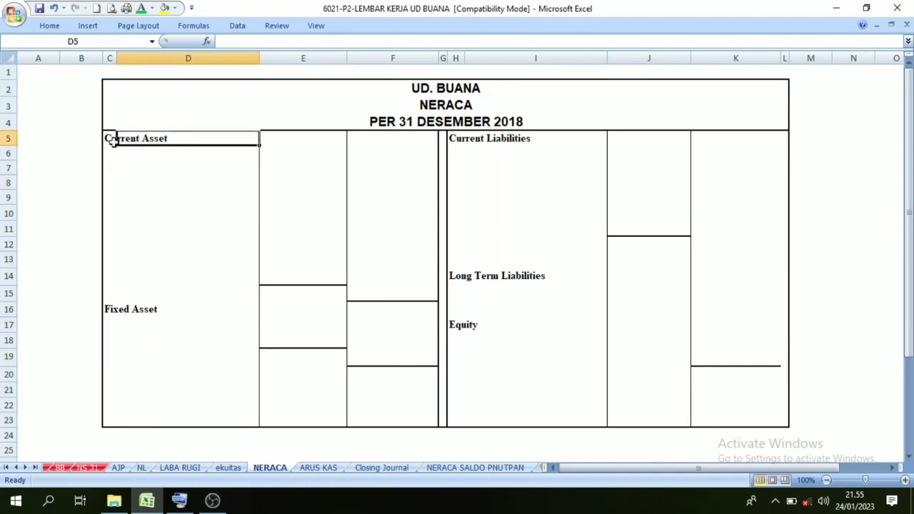
left_click(110, 139)
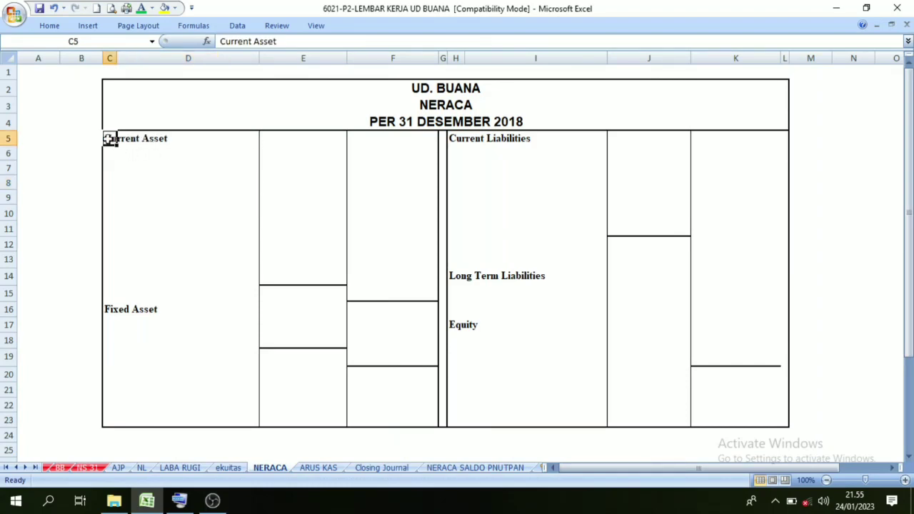
left_click(142, 469)
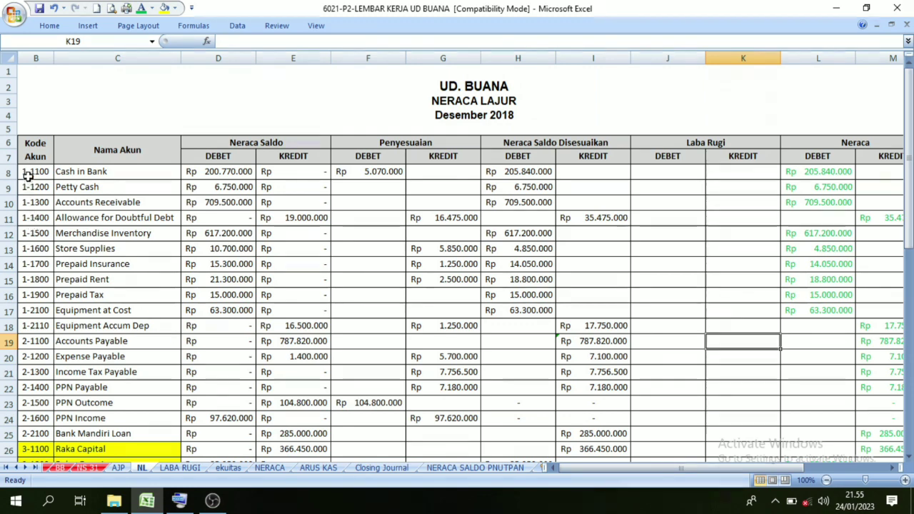
left_click_drag(27, 173, 30, 325)
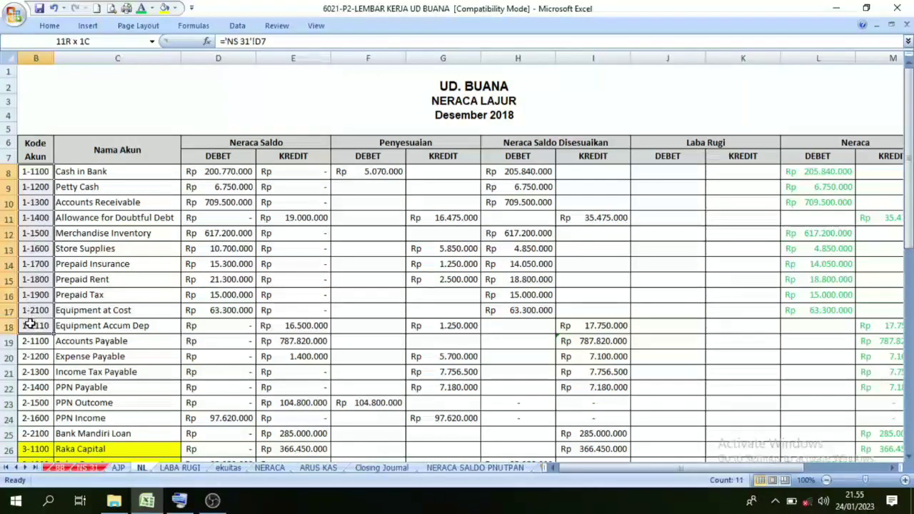
left_click(152, 8)
left_click(152, 124)
left_click(70, 387)
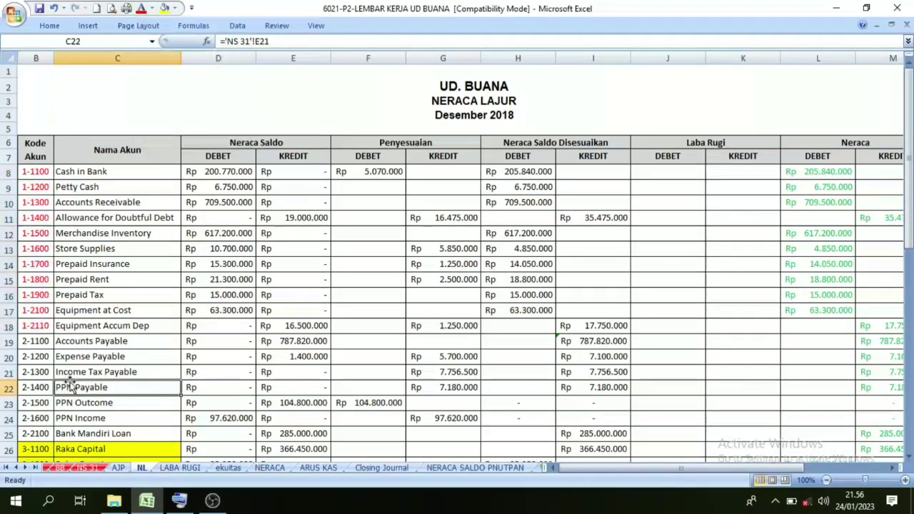
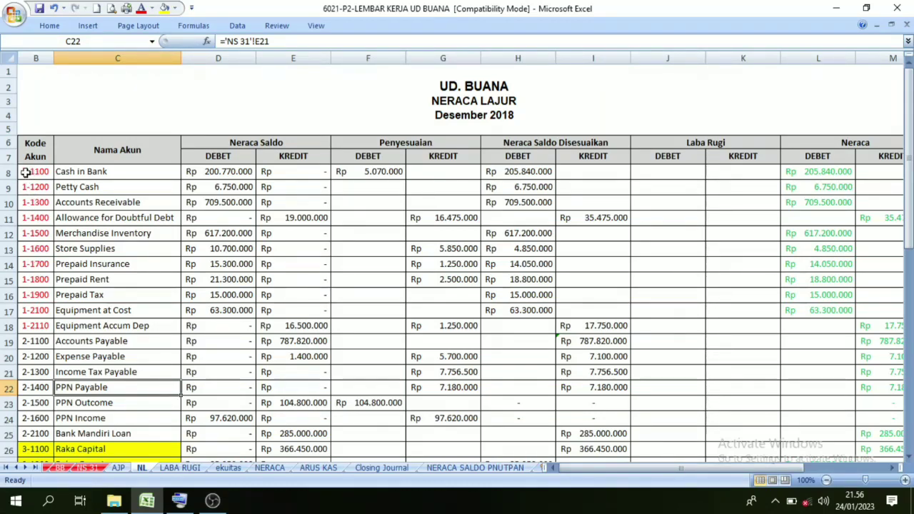
Step: Recolor the current asset account codes 1-1100 to 1-1900 in B8:B16 green and review their account names
left_click_drag(32, 172, 37, 293)
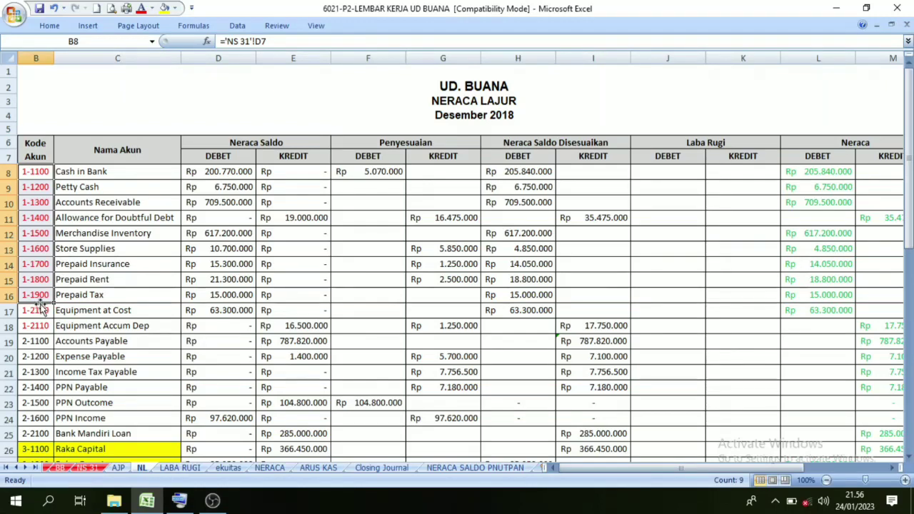
left_click(152, 8)
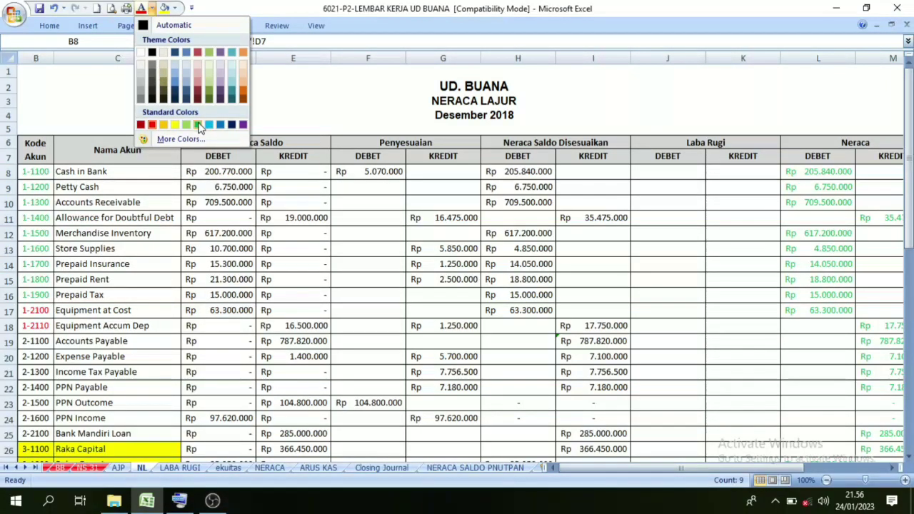
left_click(198, 125)
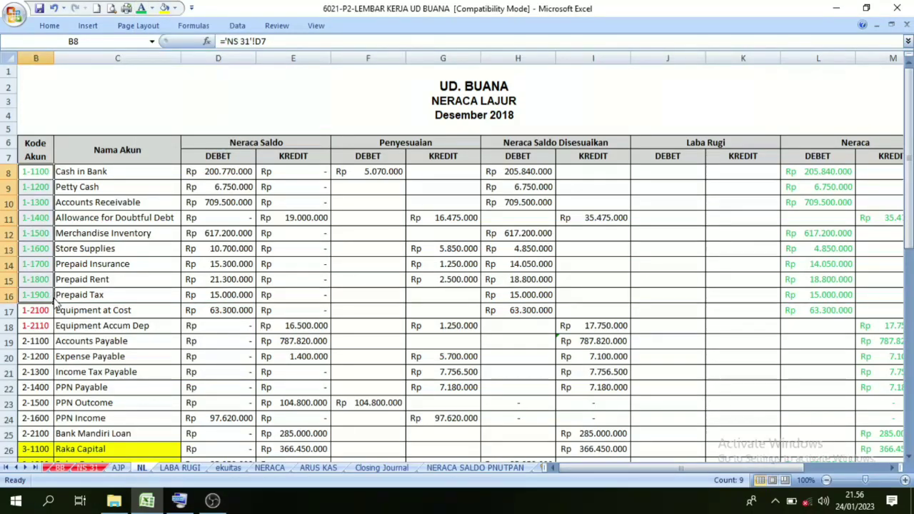
left_click(86, 174)
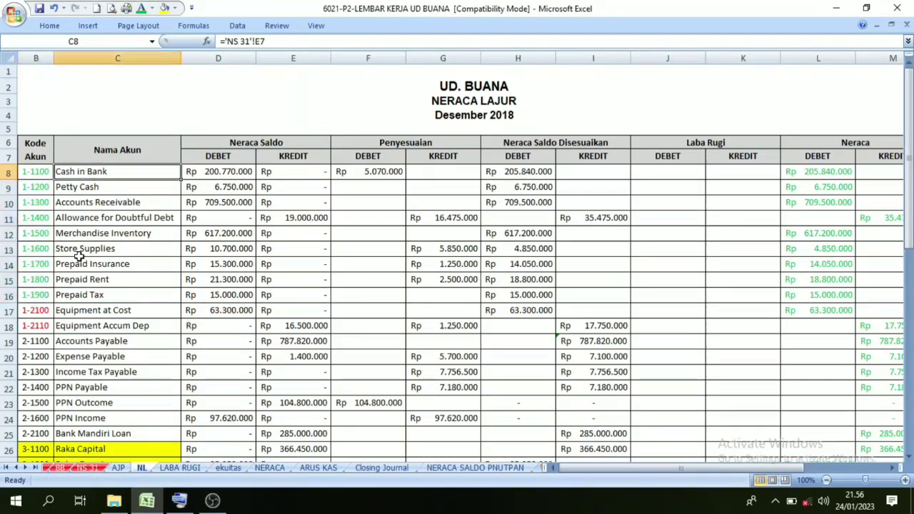
left_click(73, 296)
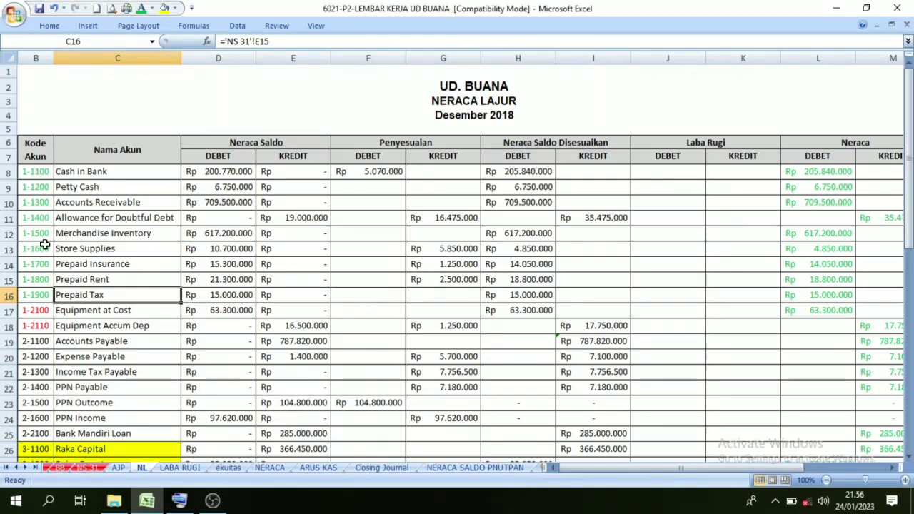
left_click(34, 300)
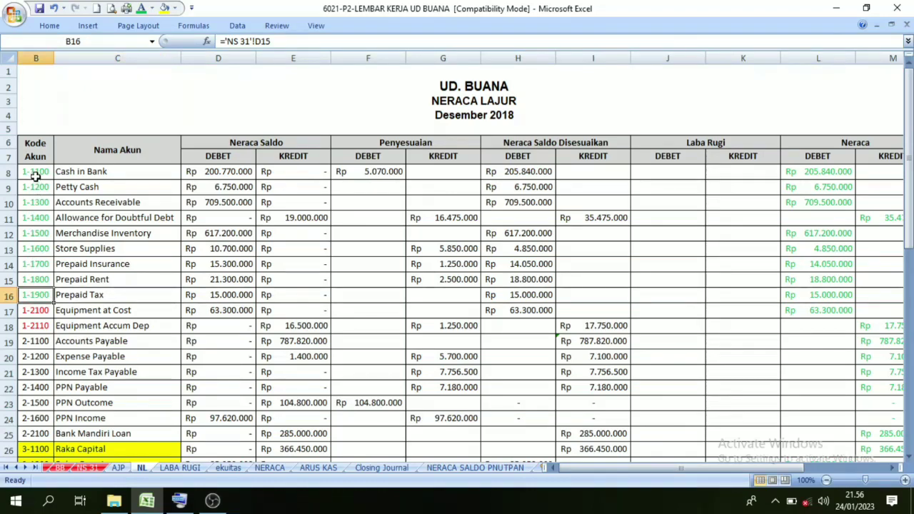
left_click_drag(35, 169, 38, 296)
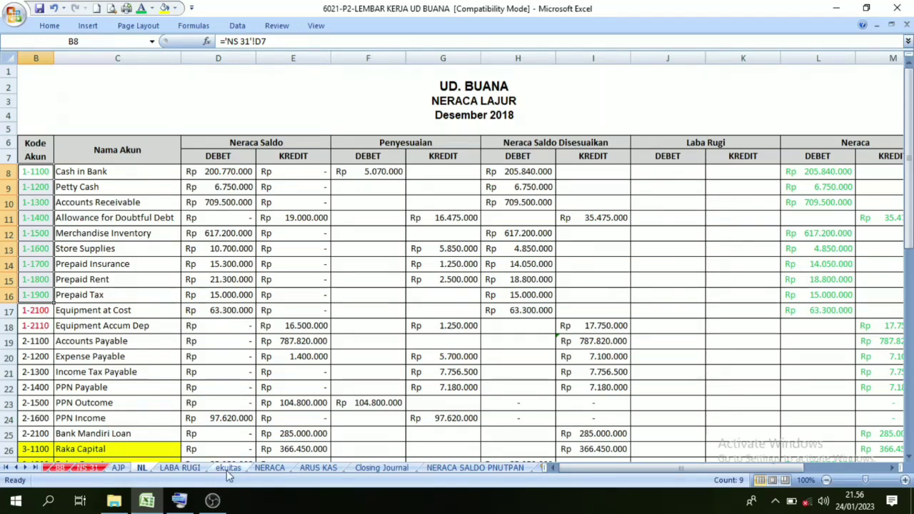
Step: On the NERACA sheet, set the font color of the hidden Current Asset names in C6:D14 to Automatic
left_click(270, 468)
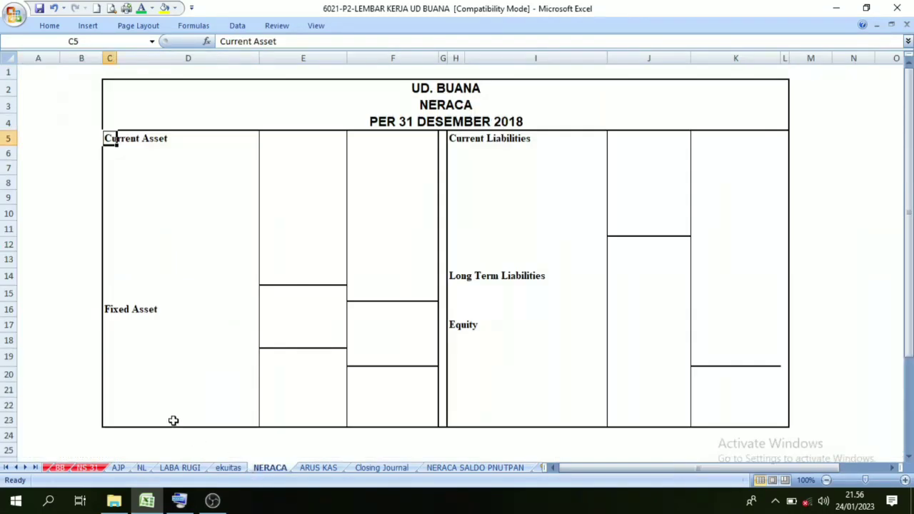
left_click(109, 322)
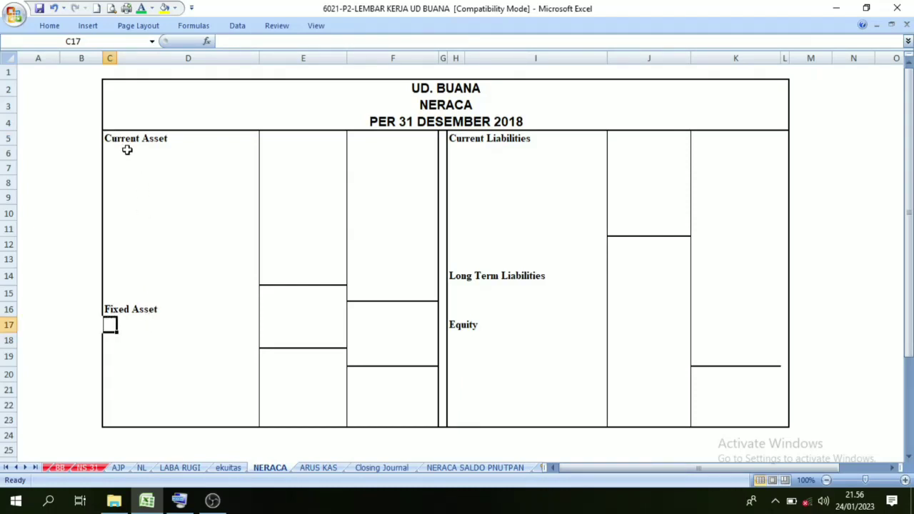
left_click_drag(114, 147, 190, 280)
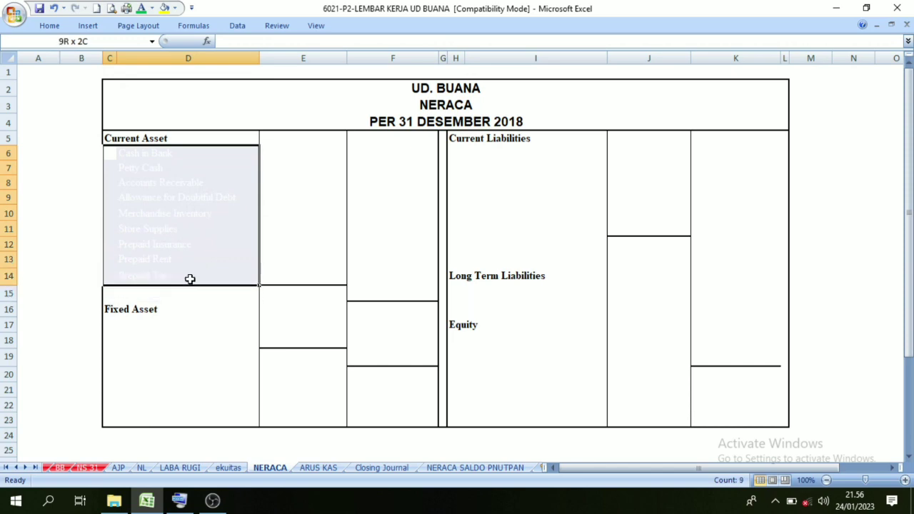
left_click(142, 468)
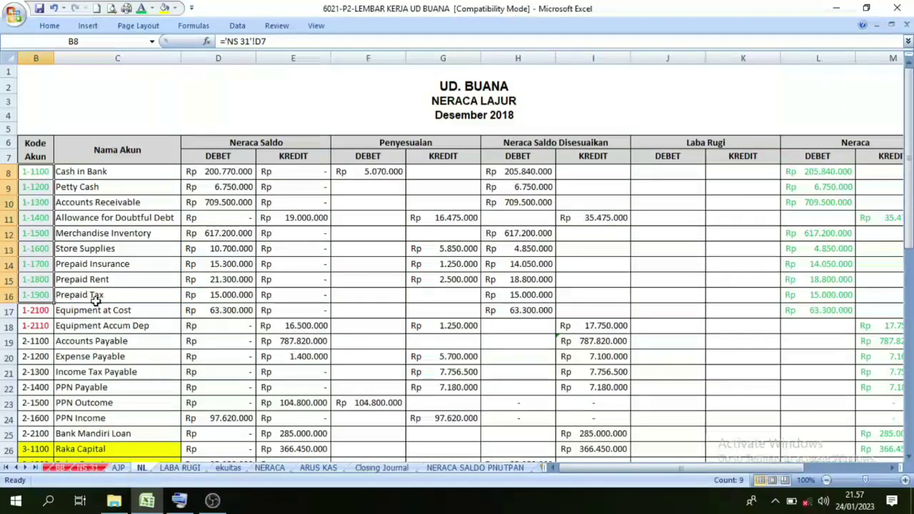
left_click(265, 468)
left_click(148, 9)
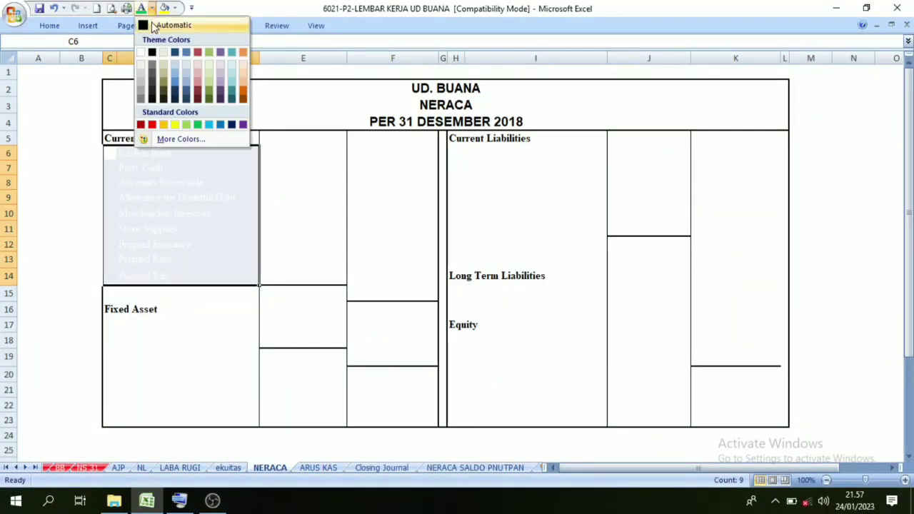
left_click(169, 25)
left_click(167, 335)
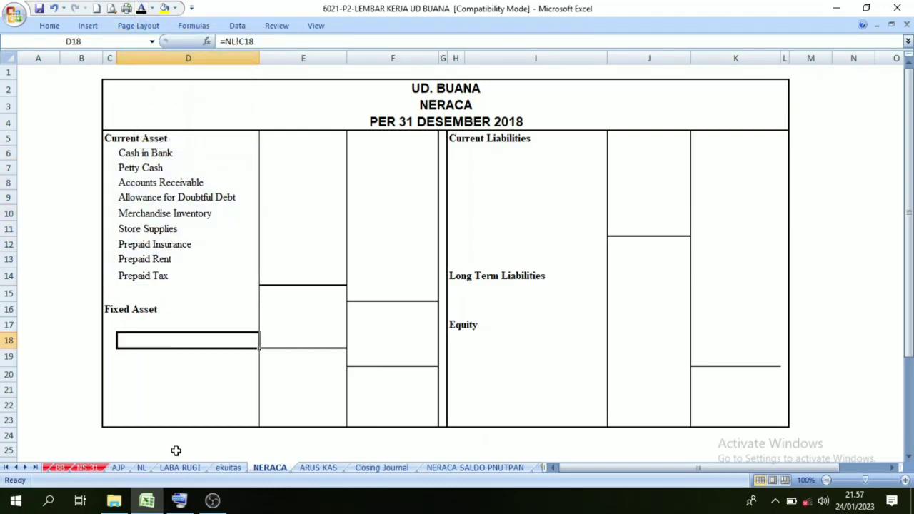
Step: On NL, color the current asset amounts in L8:L16 and the Allowance for Doubtful Debt credit in M11 red
left_click(142, 468)
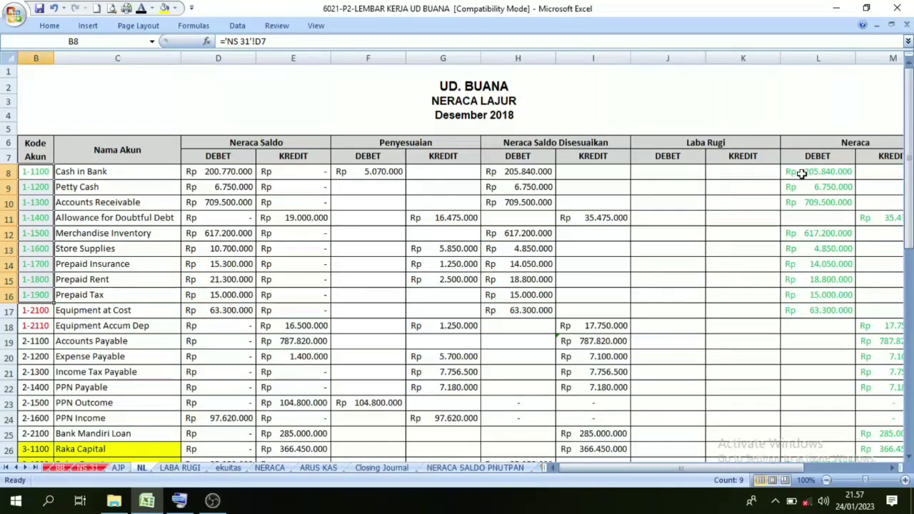
left_click(814, 289)
left_click_drag(814, 287, 832, 178)
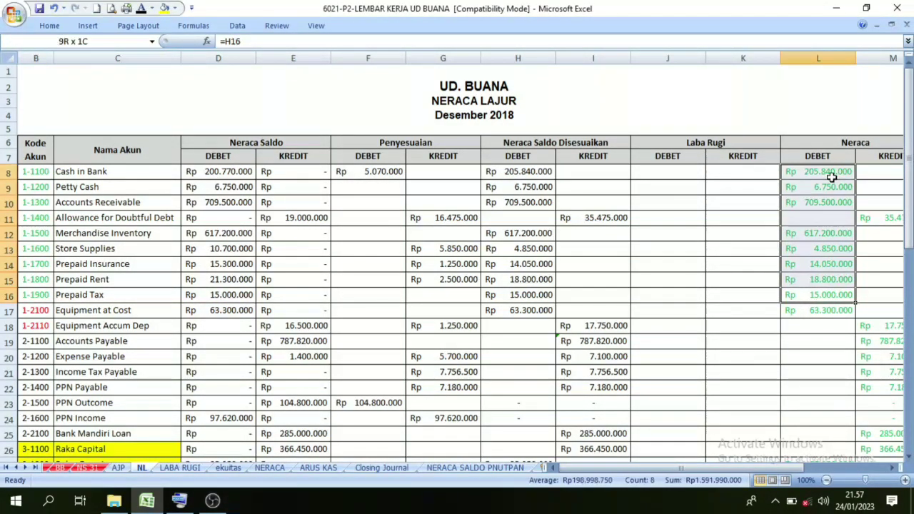
left_click(152, 8)
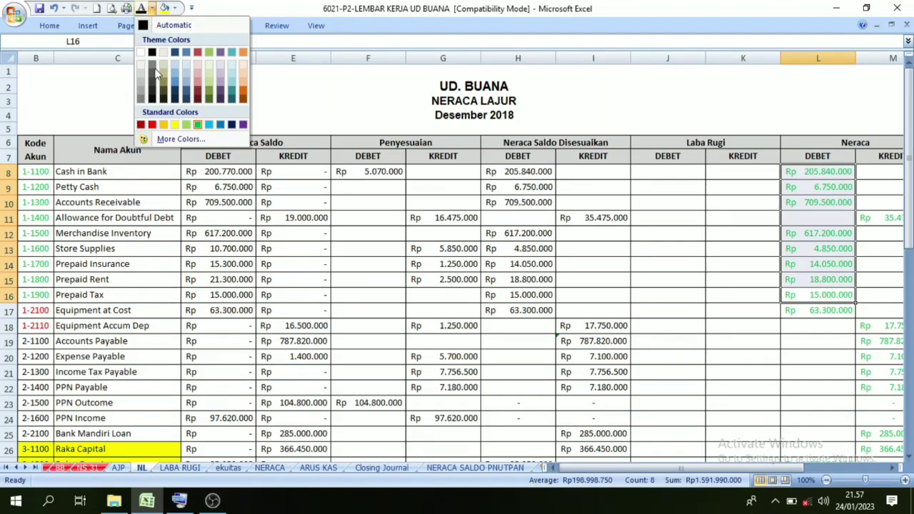
left_click(153, 126)
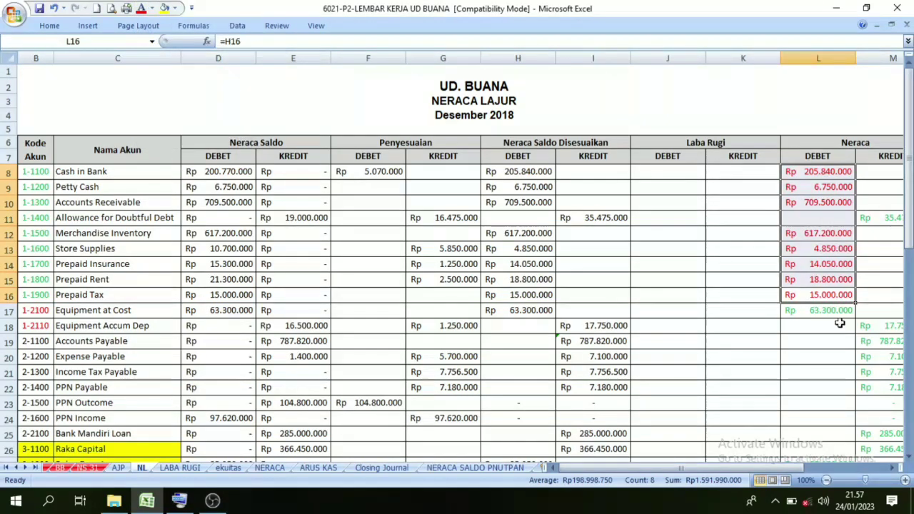
left_click_drag(786, 469, 848, 472)
left_click(718, 218)
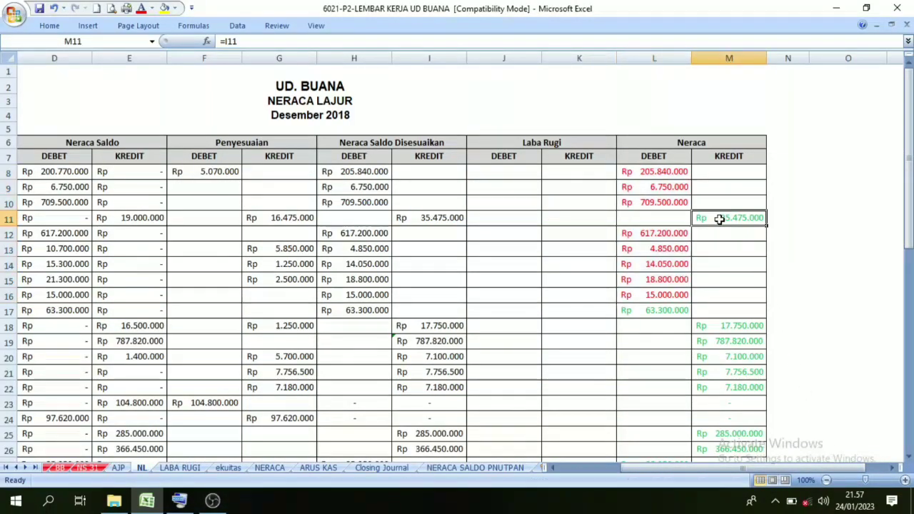
left_click(141, 8)
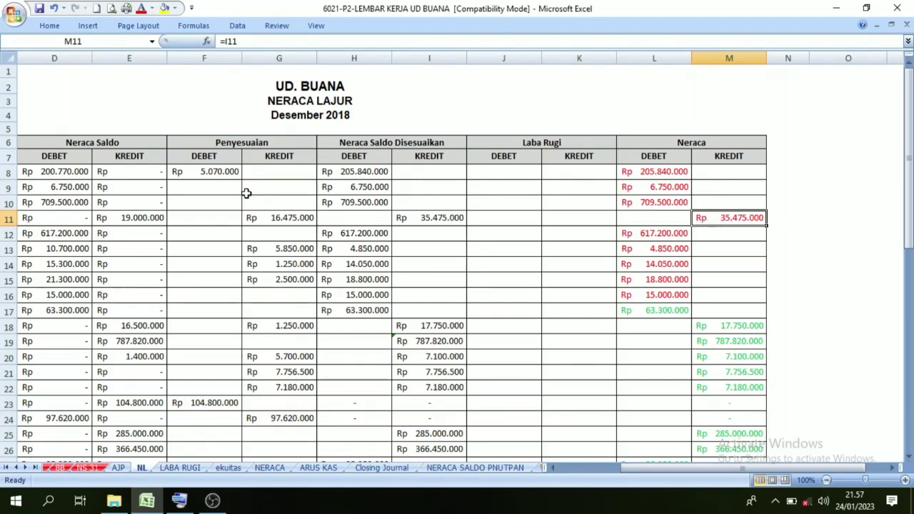
left_click_drag(779, 468, 737, 468)
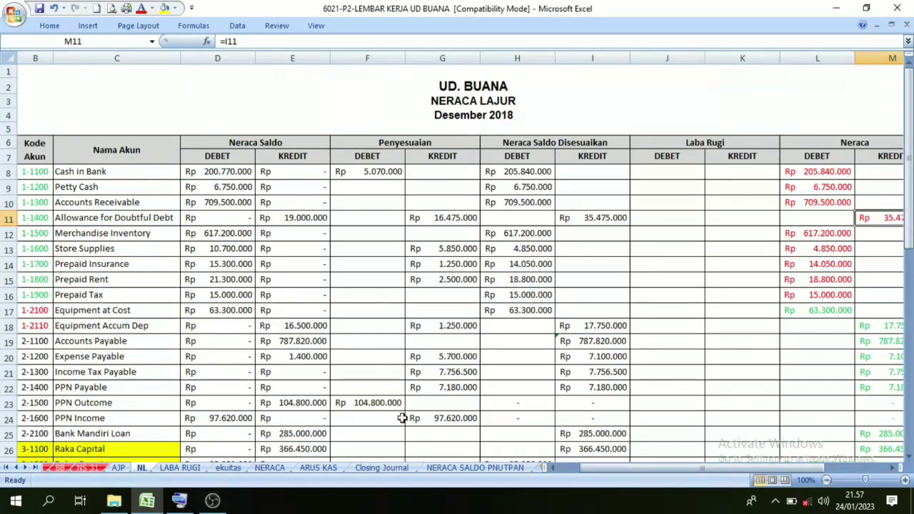
Step: On the NERACA sheet, color the hidden current asset amounts in E6:E14 red and check the Allowance for Doubtful Debt amount in E9
left_click(278, 468)
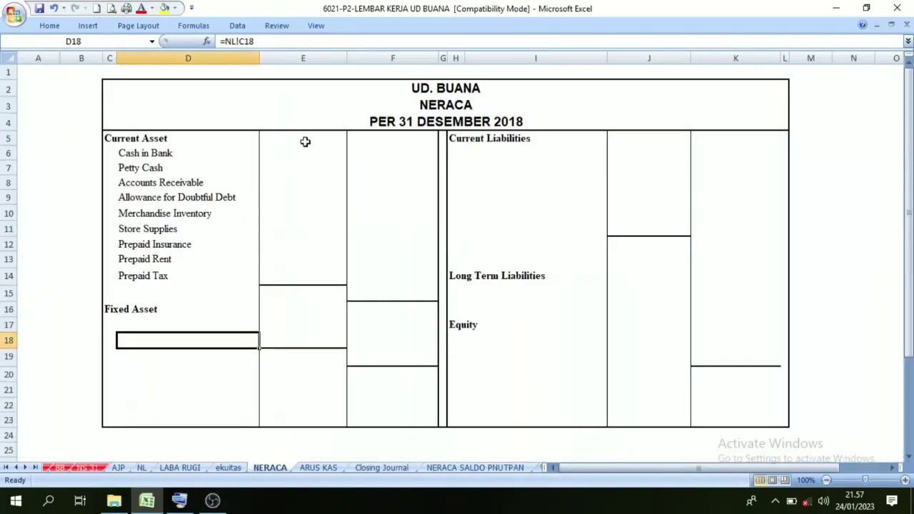
left_click_drag(288, 148, 296, 273)
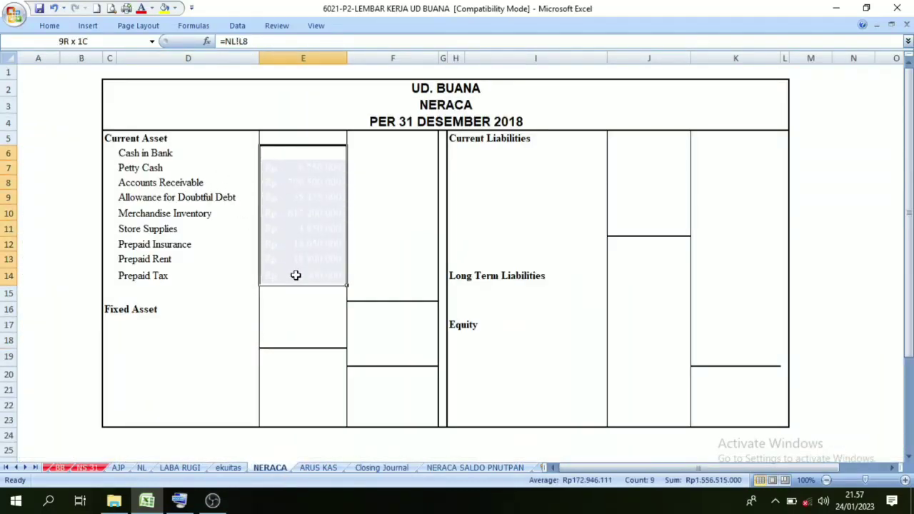
left_click(140, 9)
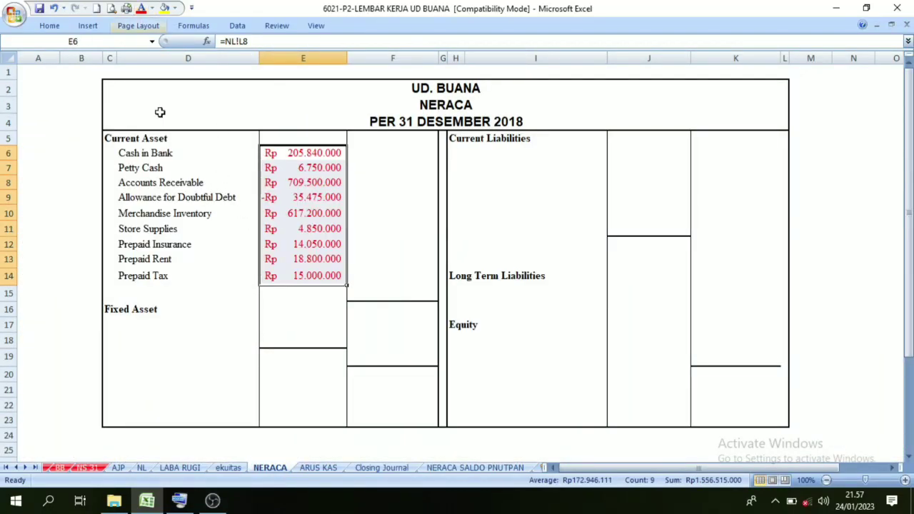
left_click(292, 199)
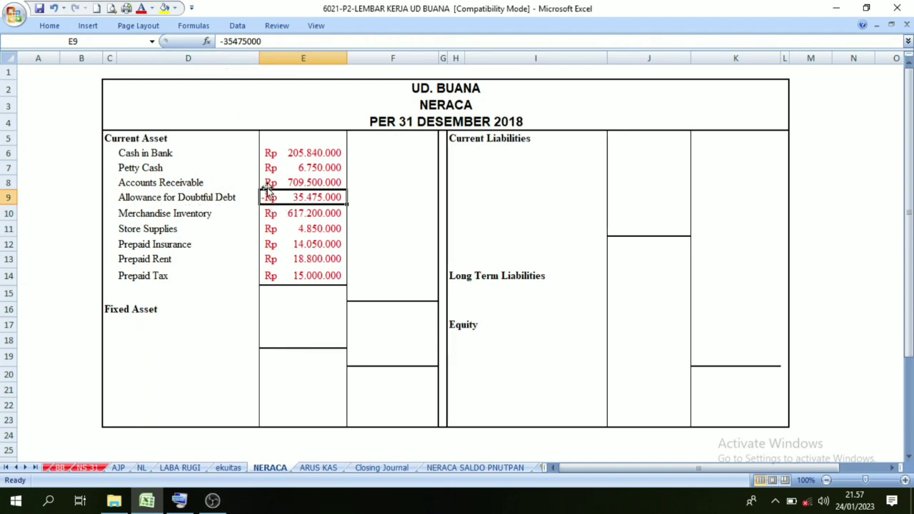
Step: Review the current asset names and amounts, and set the font color of their hidden total in F15 to Automatic
left_click(362, 243)
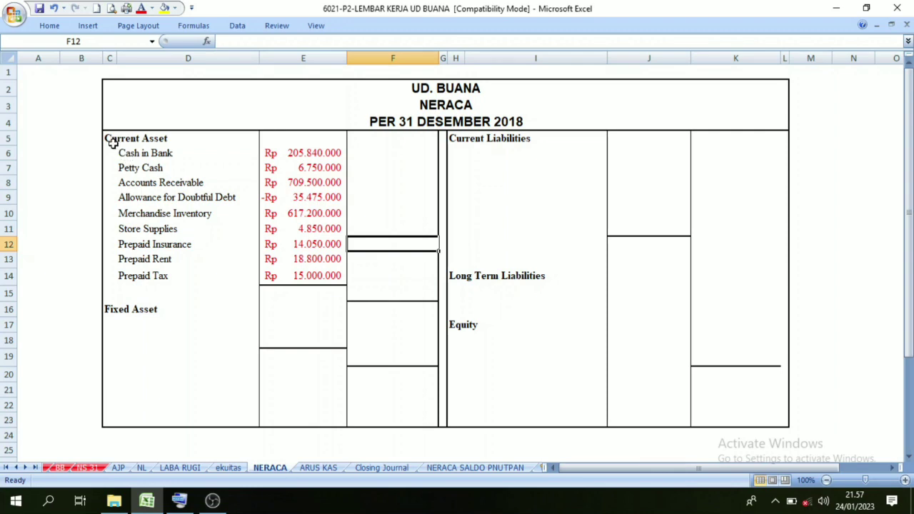
left_click_drag(126, 157, 147, 279)
left_click_drag(302, 150, 291, 274)
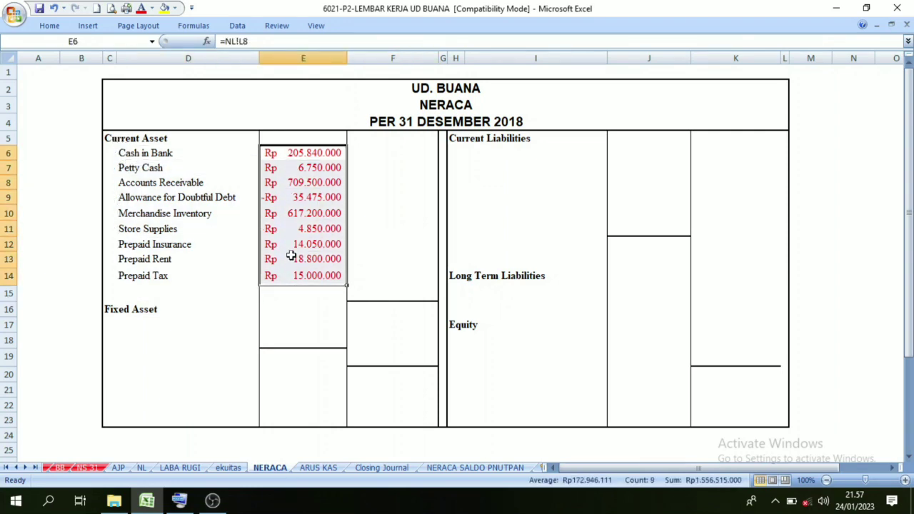
left_click(384, 291)
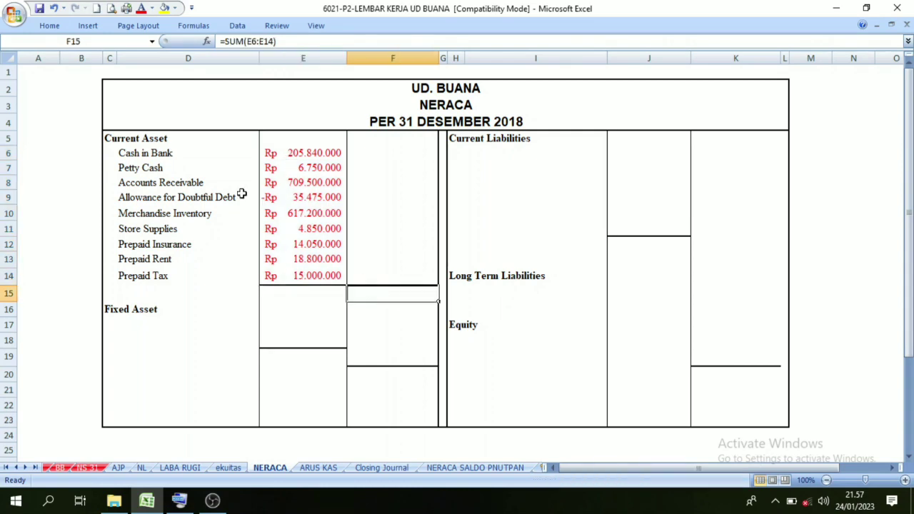
left_click(152, 13)
left_click(158, 25)
Step: Set the font color of the current asset amounts in E6:E14 to Automatic and check the total row 15
left_click_drag(286, 154, 293, 277)
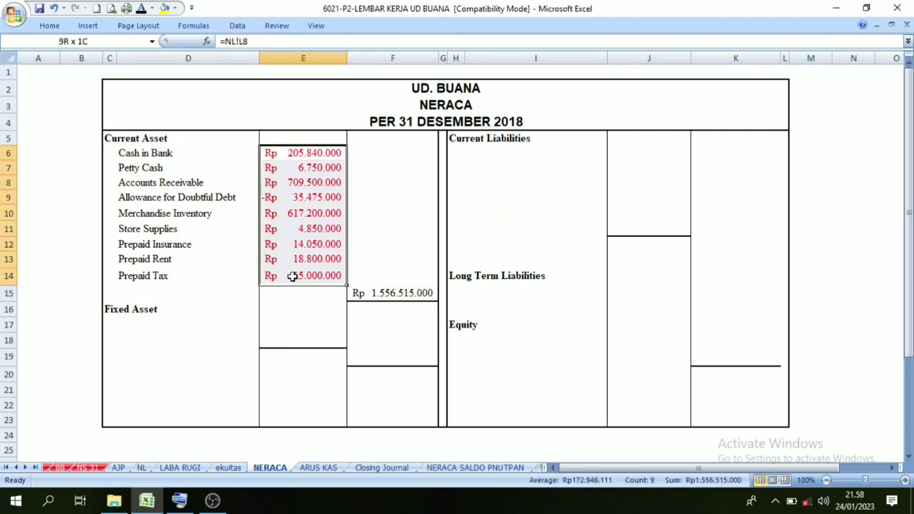
left_click(142, 7)
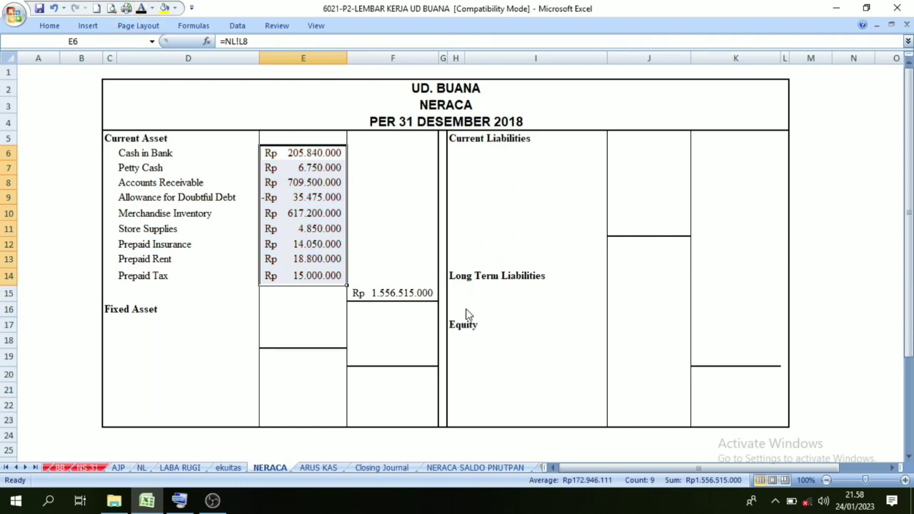
left_click(418, 228)
left_click(202, 295)
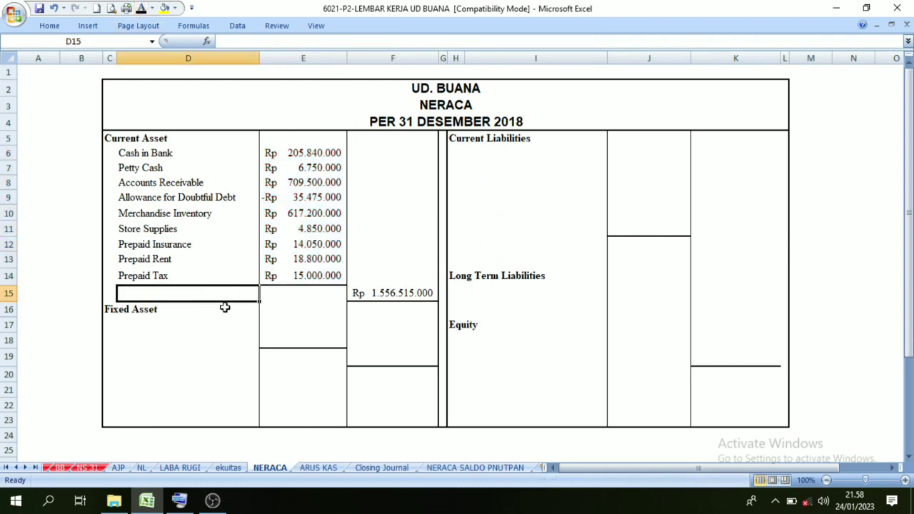
left_click(340, 297)
left_click(394, 298)
left_click(220, 293)
left_click(427, 306)
left_click(404, 297)
Step: Check fixed asset codes 1-2100 and 1-2110 on NL, and set the hidden Fixed Asset names in D17:D18 of NERACA to Automatic font color
left_click(407, 359)
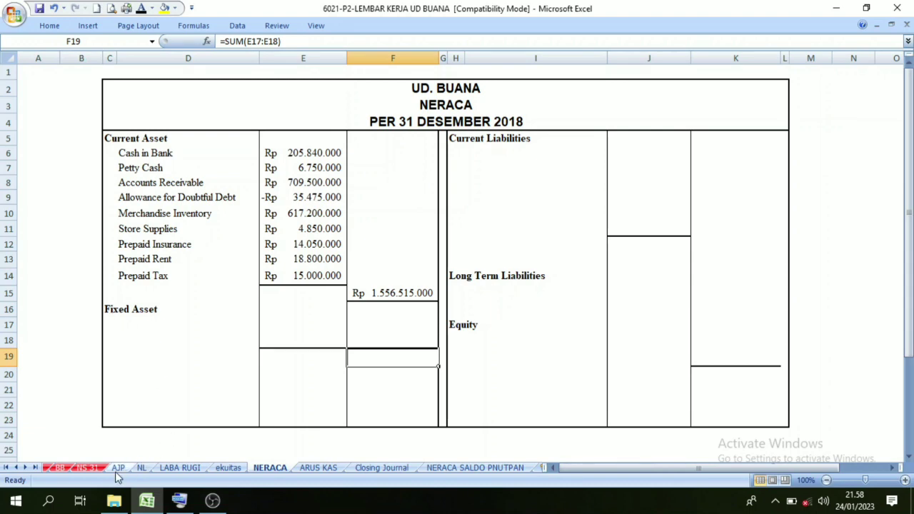
left_click(141, 468)
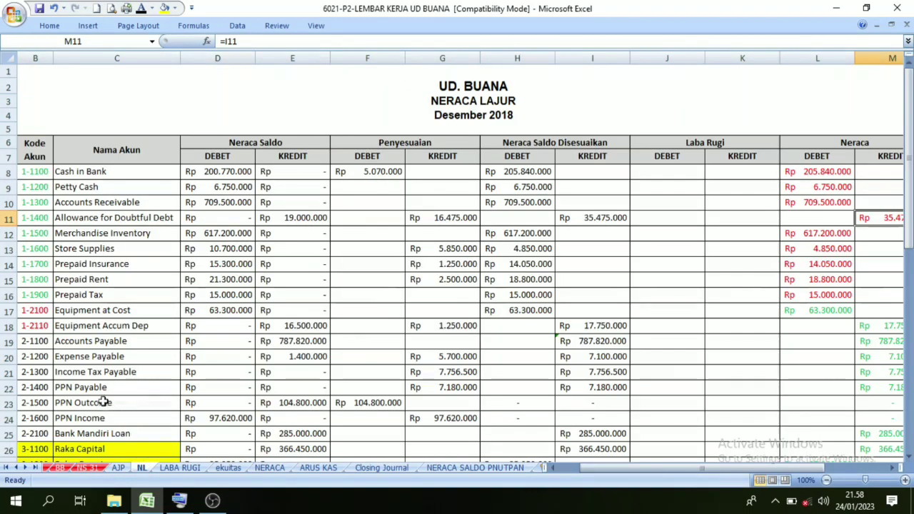
left_click(33, 314)
left_click_drag(33, 314, 38, 325)
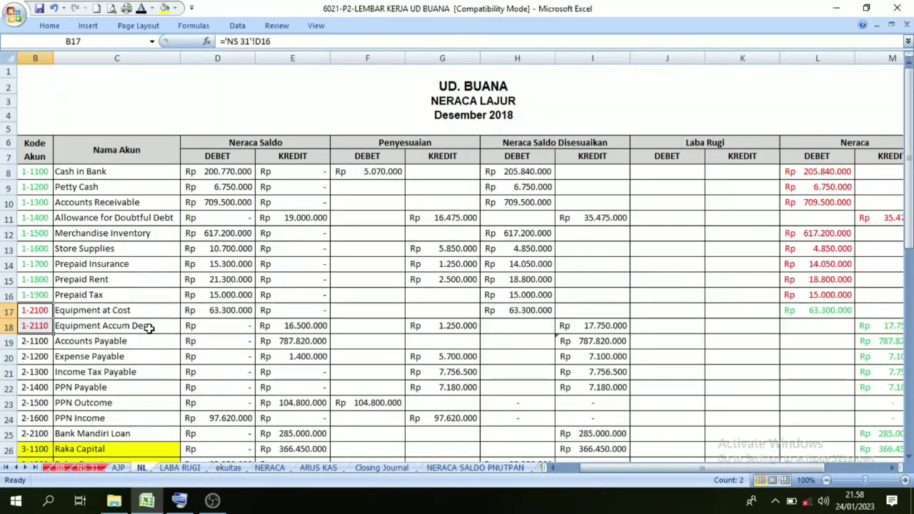
left_click(270, 468)
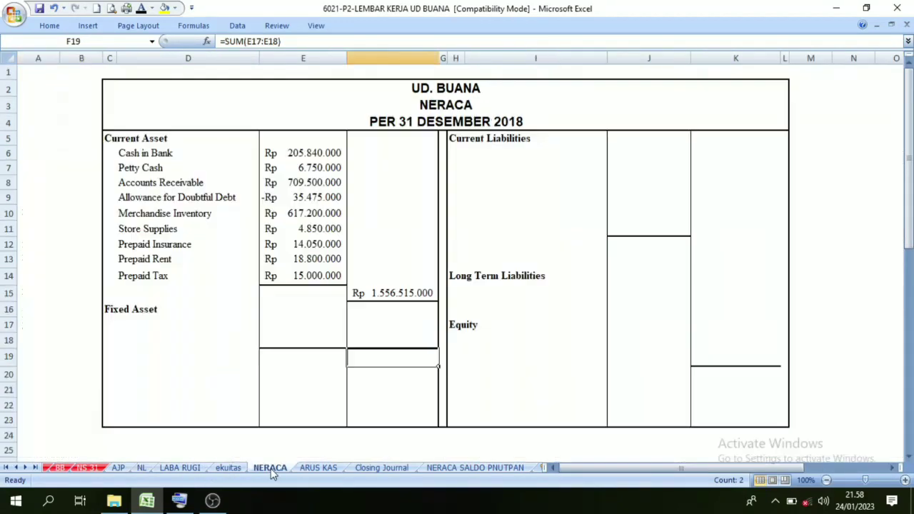
left_click_drag(128, 326, 129, 338)
key("ctrl+v")
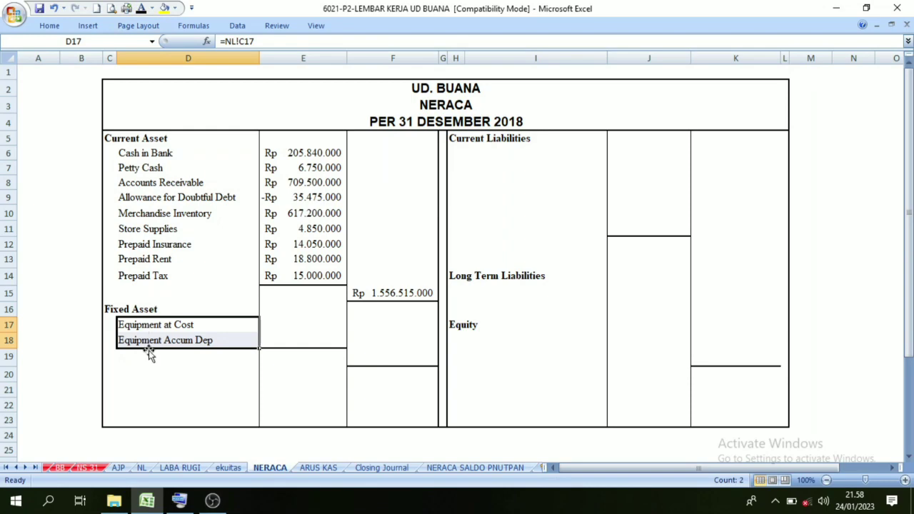
Step: On NL, return the font color of the current asset amounts in L8:M16 of the Neraca columns to Automatic
left_click(146, 469)
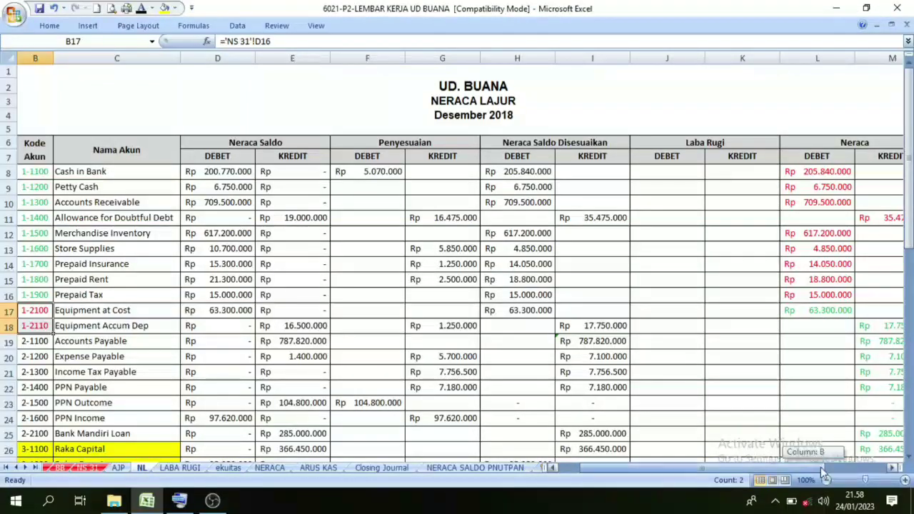
left_click_drag(821, 467, 861, 467)
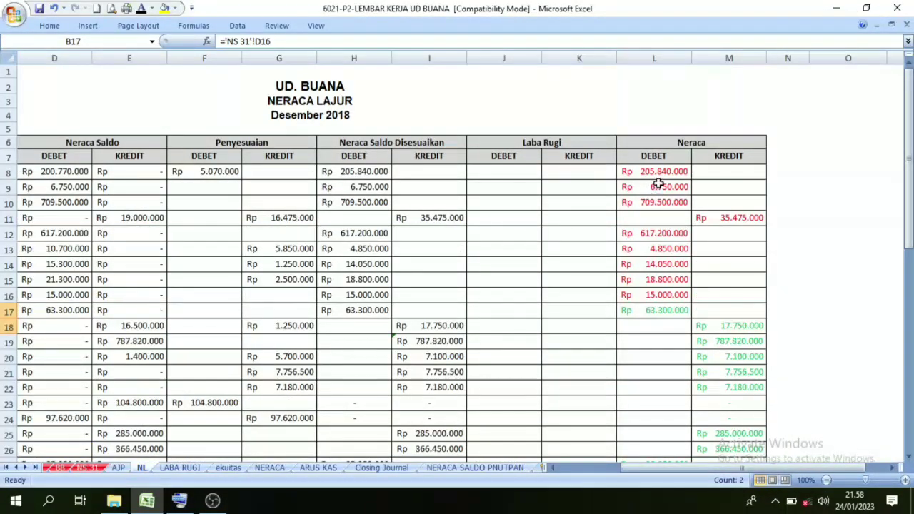
left_click_drag(655, 173, 717, 290)
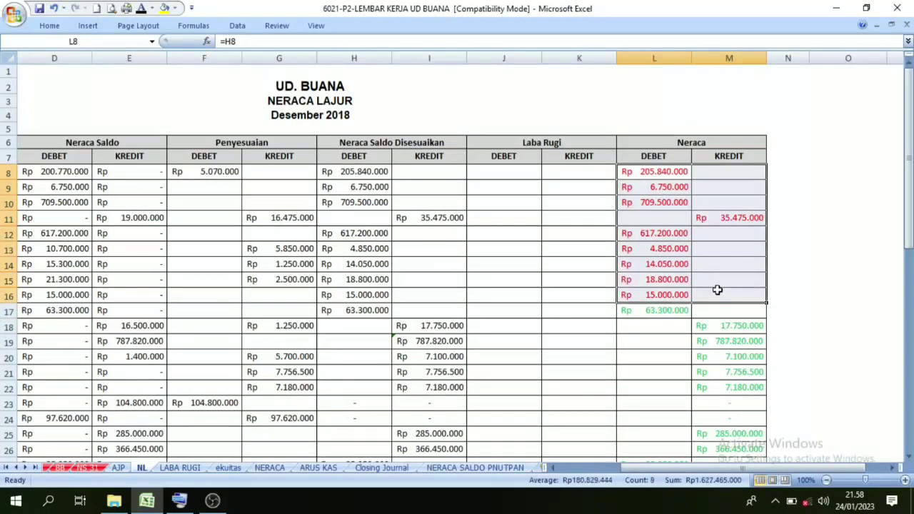
left_click(141, 8)
Step: Color the Equipment at Cost and Equipment Accum Dep amounts in L17:M18 of NL red
left_click_drag(664, 309, 705, 322)
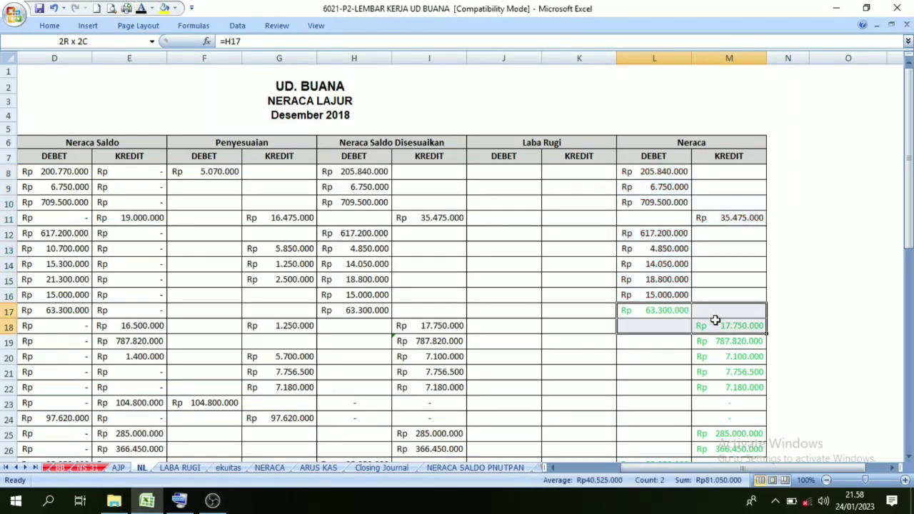
left_click(151, 7)
left_click(153, 126)
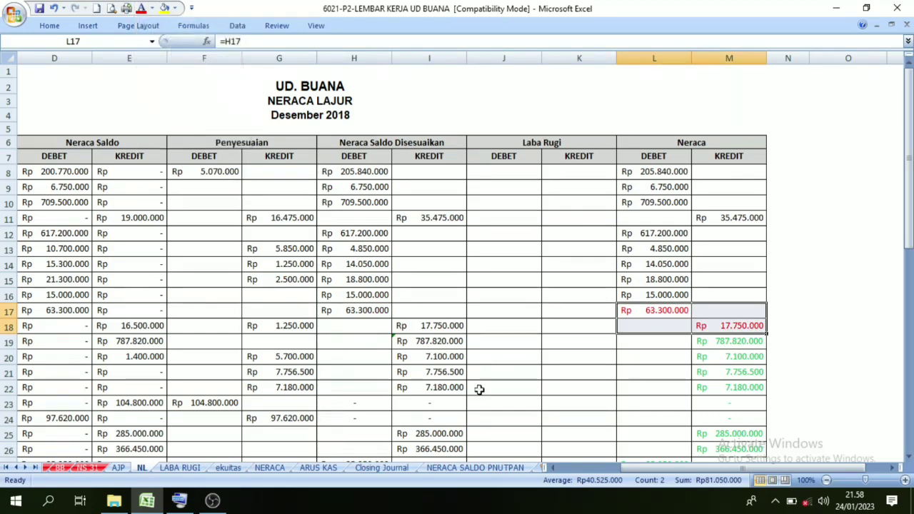
left_click_drag(642, 468, 585, 469)
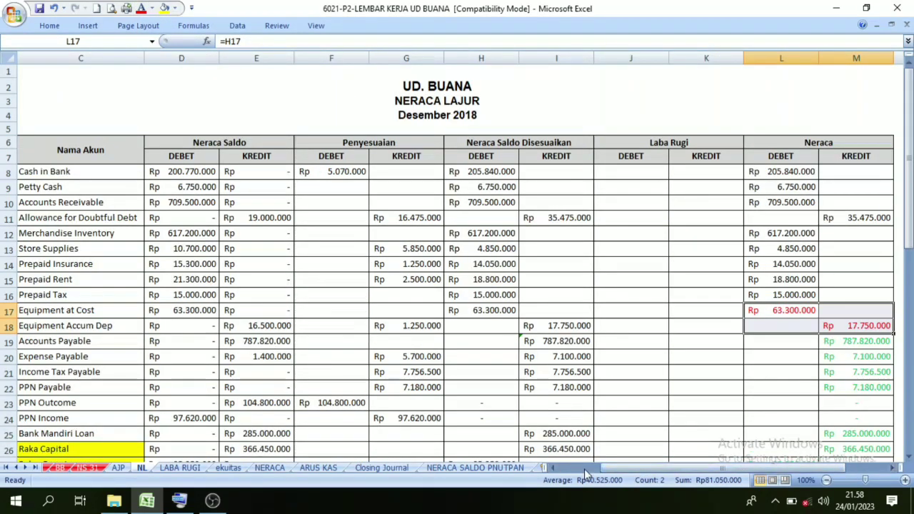
left_click_drag(672, 473, 575, 464)
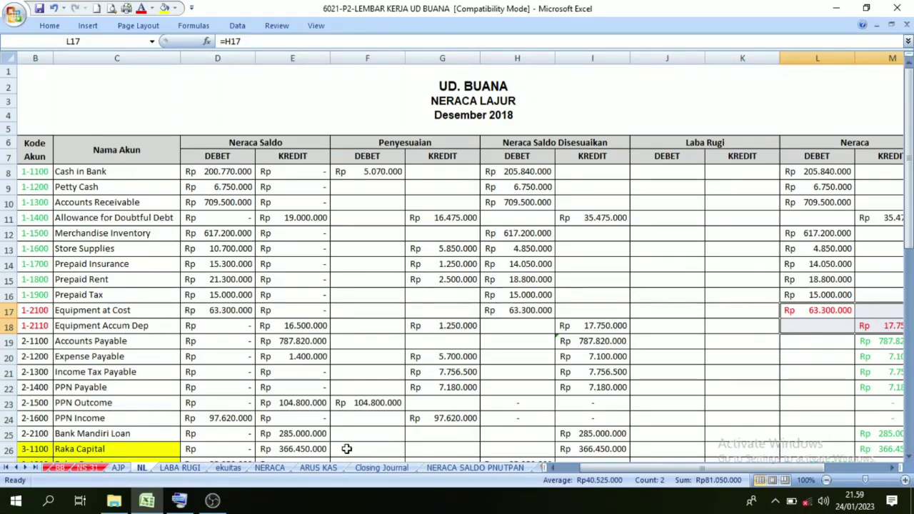
Step: On NERACA, set the font color of the hidden fixed asset amounts in E17:E18 to Automatic
left_click(270, 468)
left_click(285, 331)
left_click_drag(284, 331, 284, 342)
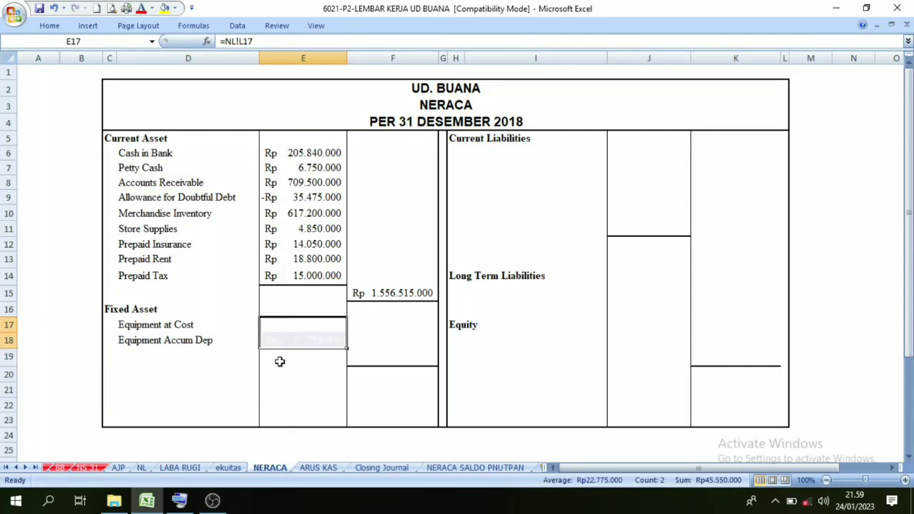
left_click(154, 13)
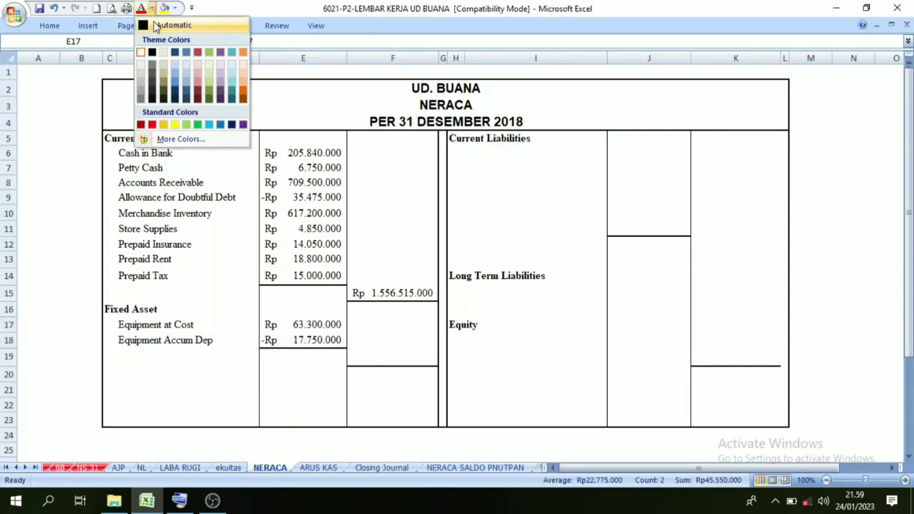
left_click(164, 21)
Step: Set the font color of the hidden fixed asset total in F19, which sums E17:E18, to Automatic
left_click(310, 373)
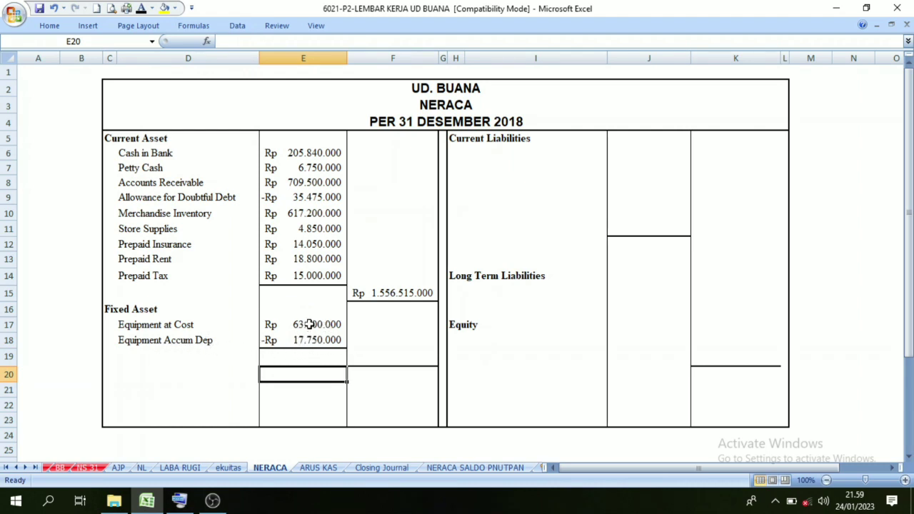
left_click_drag(309, 324, 311, 344)
left_click(405, 354)
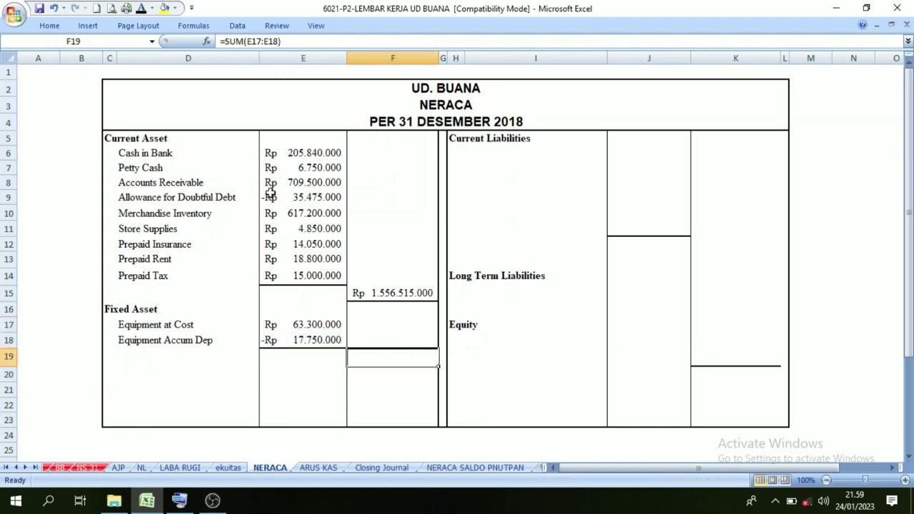
left_click(141, 8)
Step: Review the current and fixed asset totals in F15 and F19, and set the hidden total assets formula in F20 to Automatic font color
left_click(407, 373)
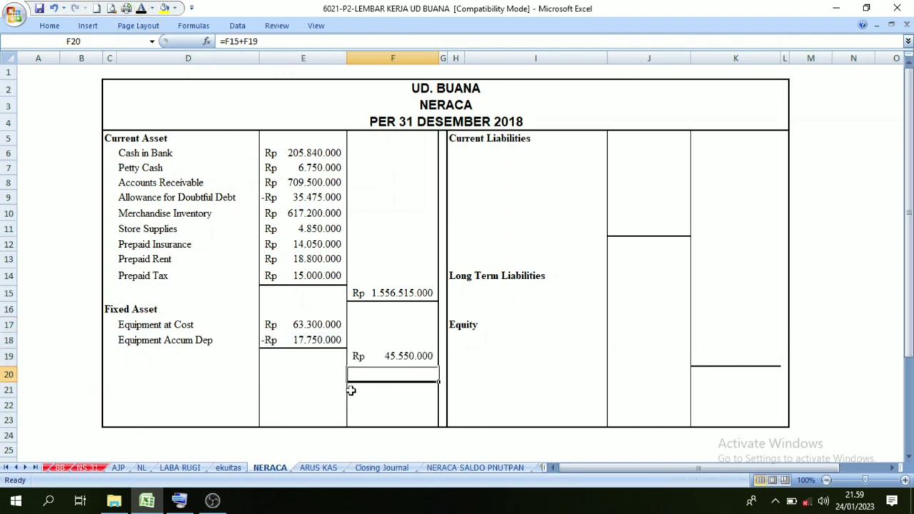
left_click(375, 391)
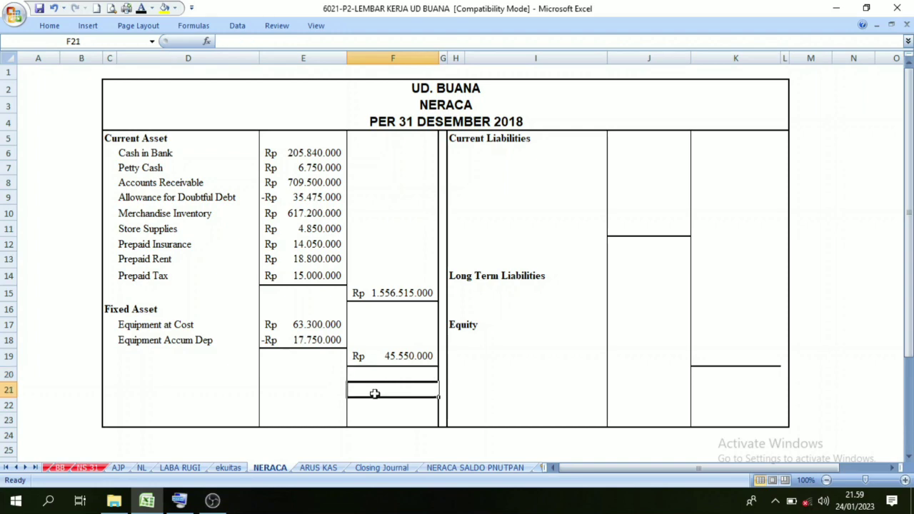
left_click(403, 360)
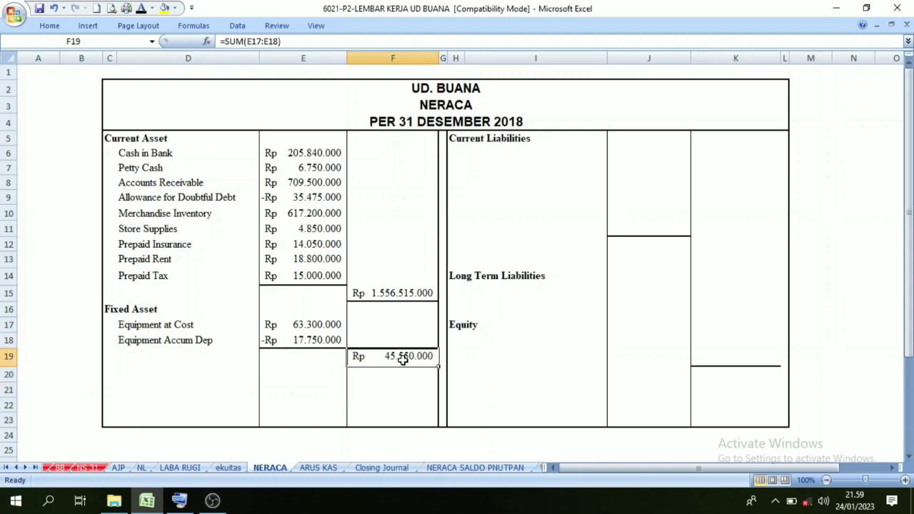
left_click(393, 398)
left_click(393, 380)
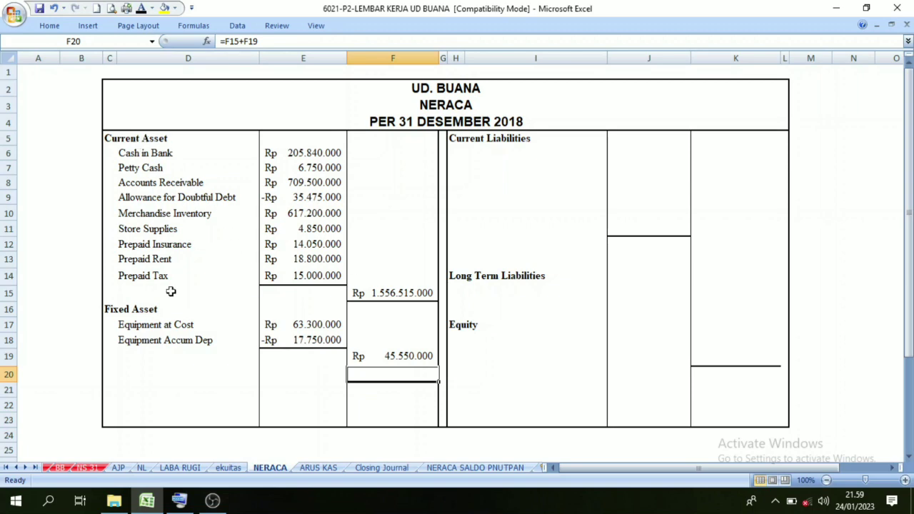
left_click_drag(388, 292, 392, 355)
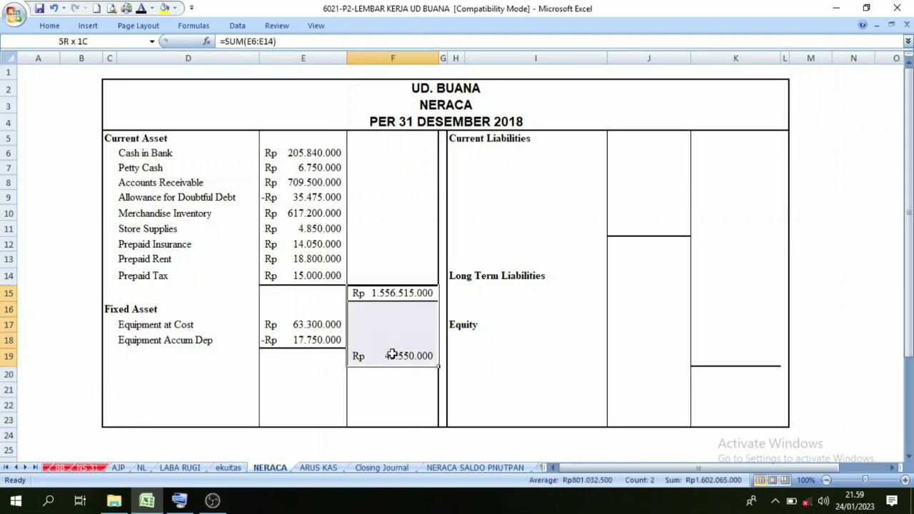
left_click(393, 400)
left_click(397, 296)
left_click(399, 361)
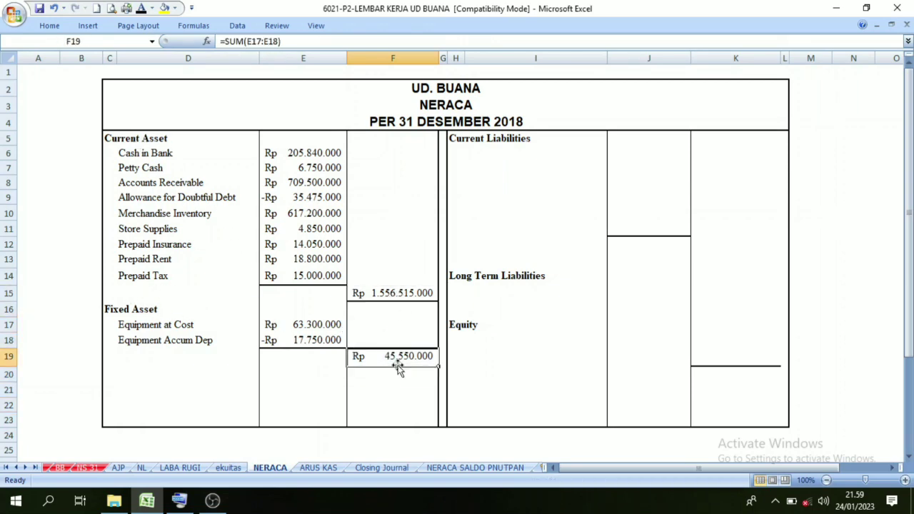
left_click(395, 374)
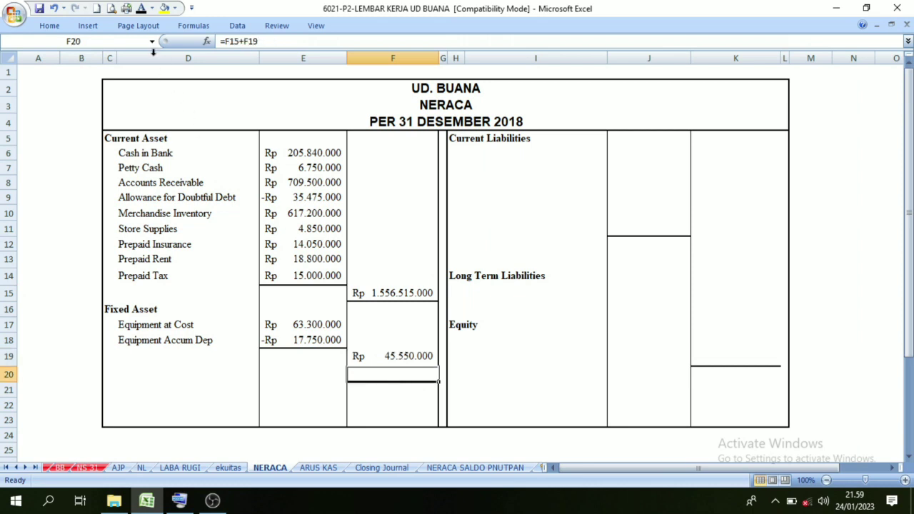
left_click(141, 8)
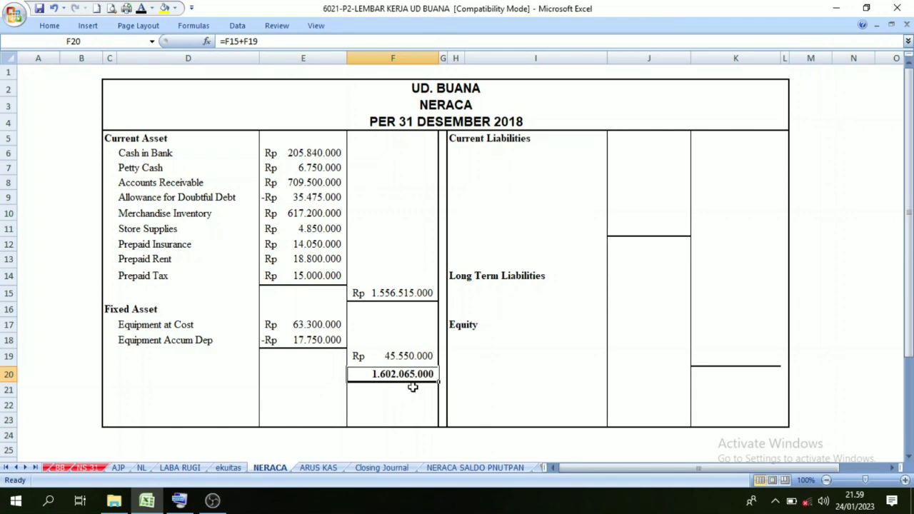
left_click(214, 376)
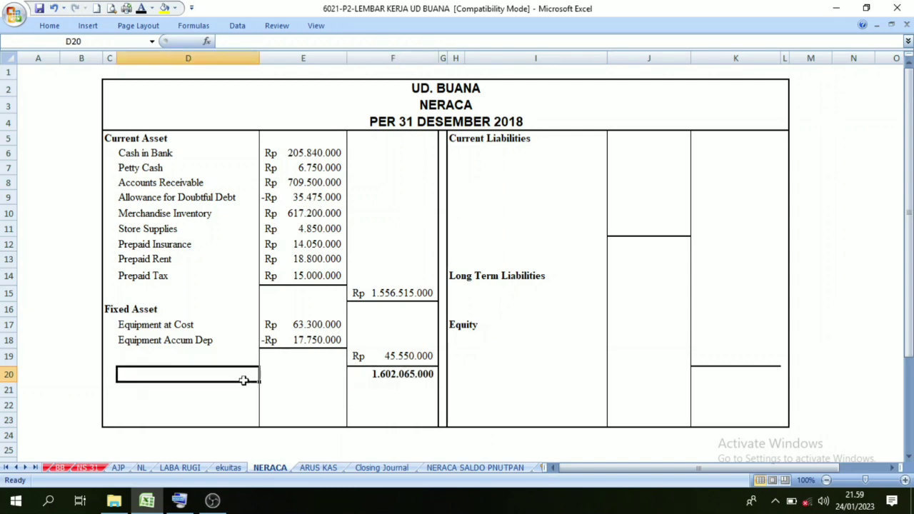
Step: On NL, set the asset account codes in B8:B18 to Automatic font color and color the liability codes in B19:B25 red
left_click(418, 376)
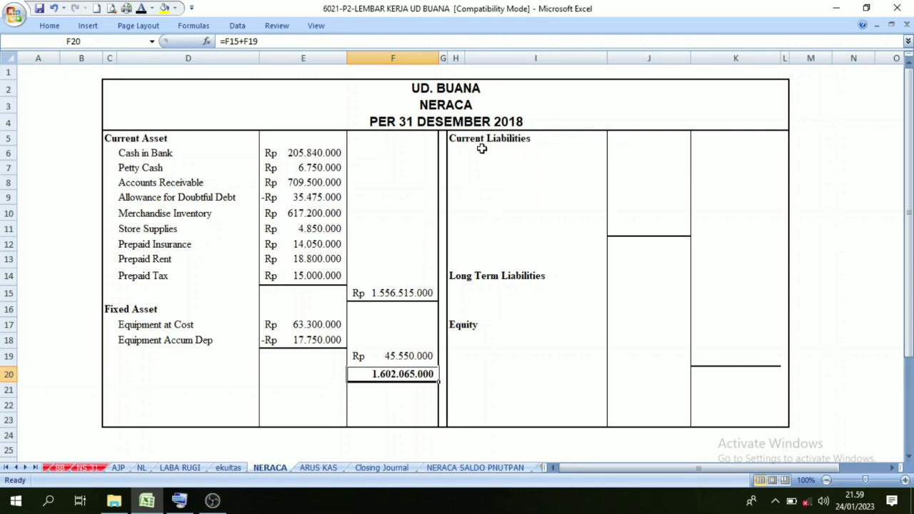
left_click(141, 467)
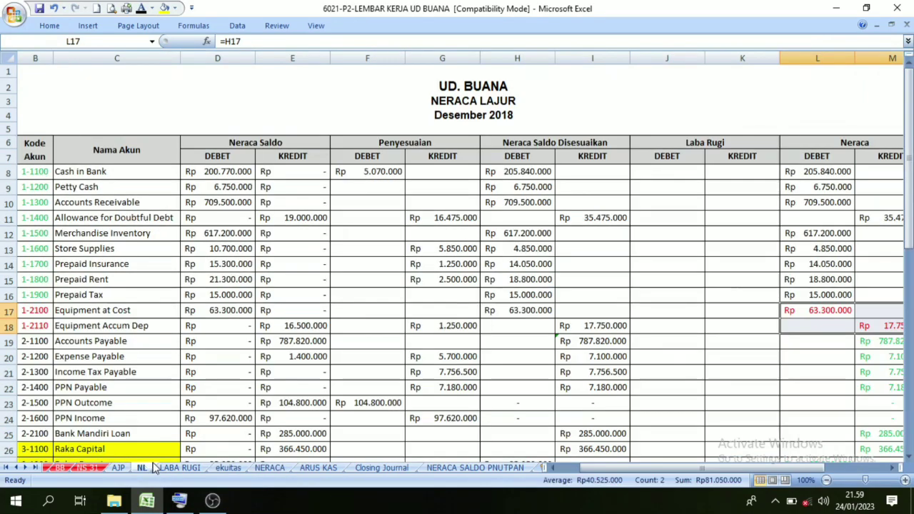
scroll(161, 322, "down", 2)
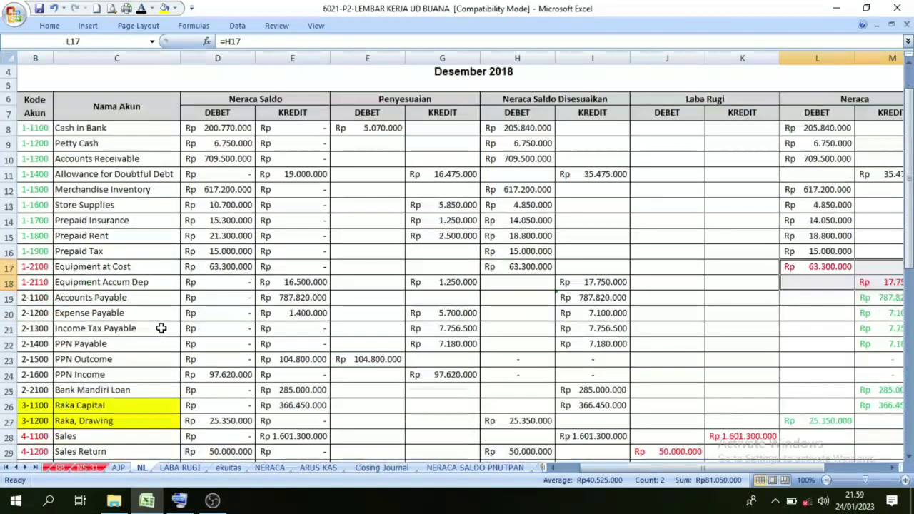
scroll(270, 457, "up", 2)
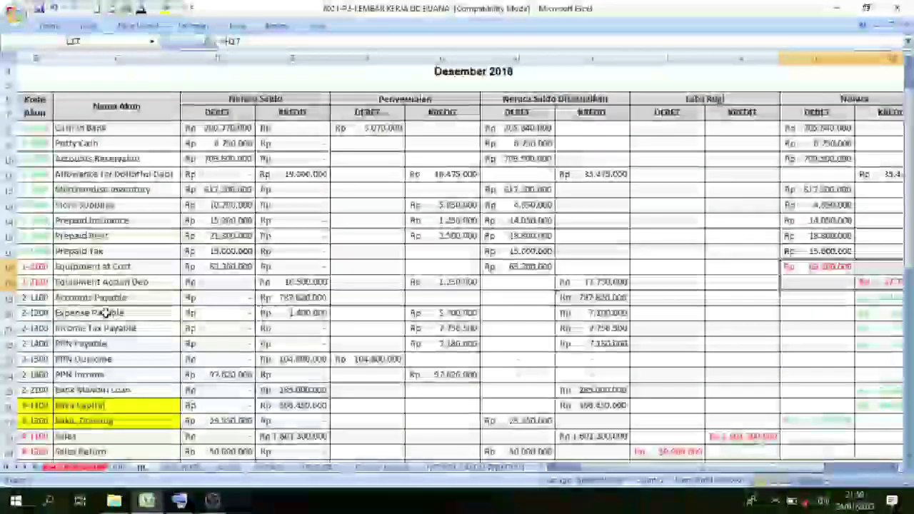
scroll(222, 405, "down", 2)
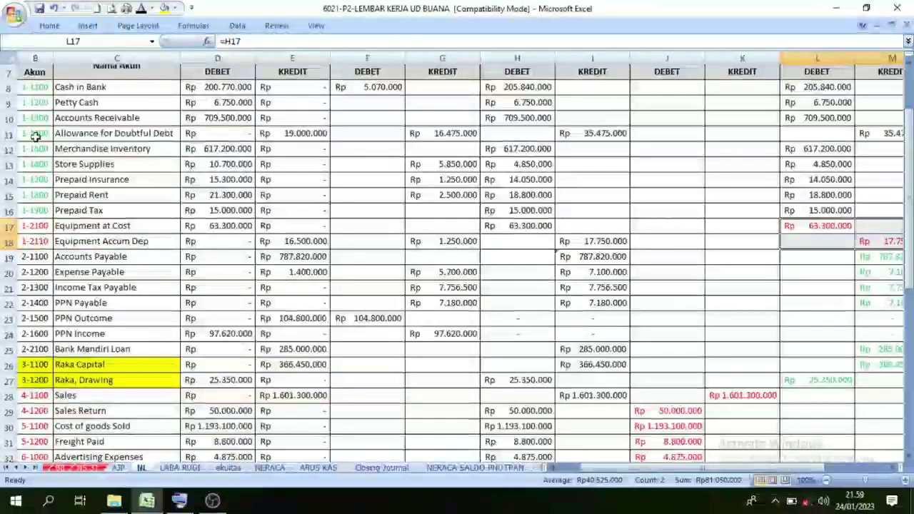
left_click_drag(41, 88, 39, 350)
left_click(139, 9)
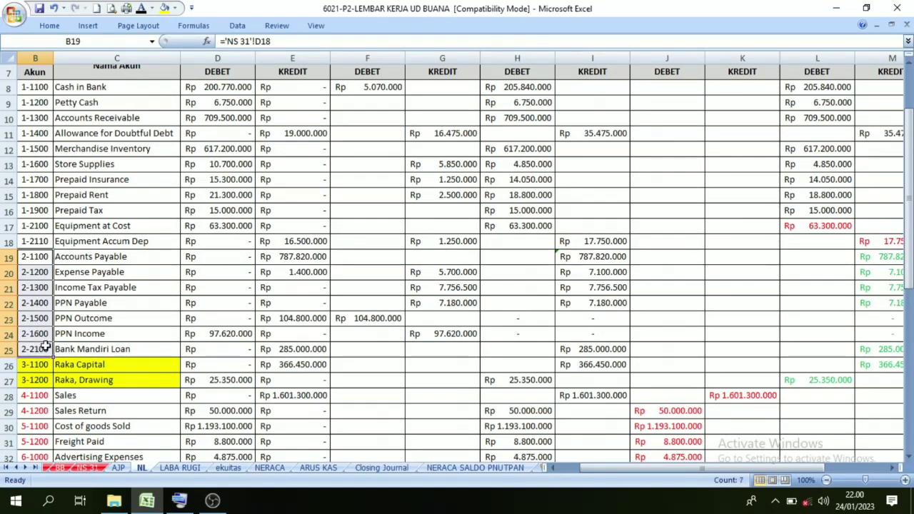
left_click(152, 8)
left_click(152, 125)
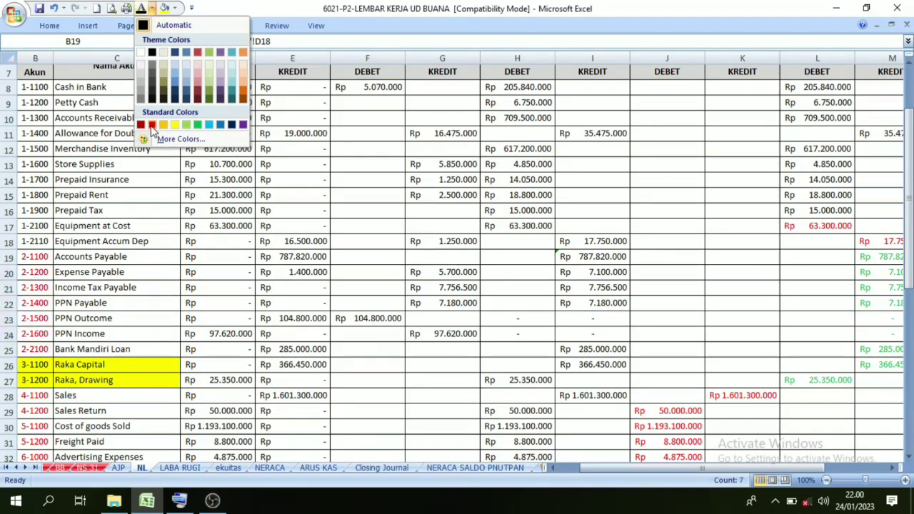
Step: Examine the current liability account codes from 2-1100 to 2-1600 in B19:B24 of NL
left_click_drag(85, 272, 134, 285)
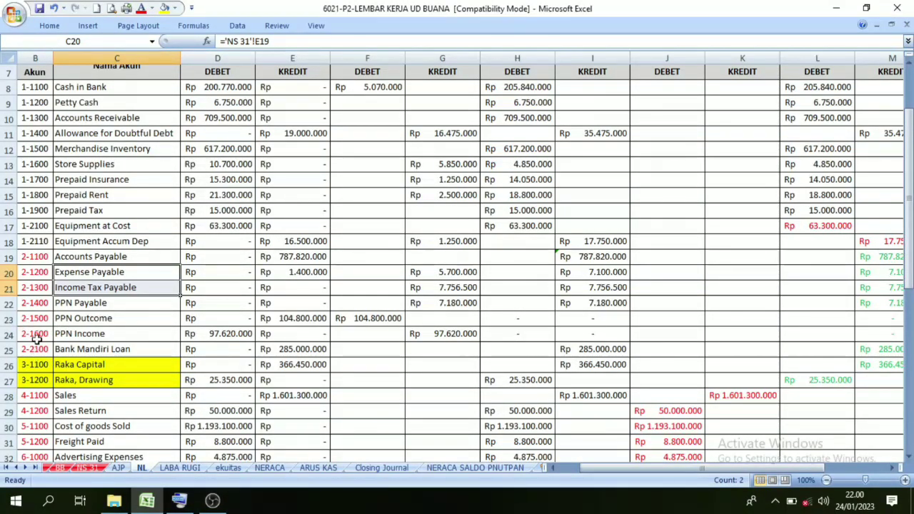
left_click(26, 259)
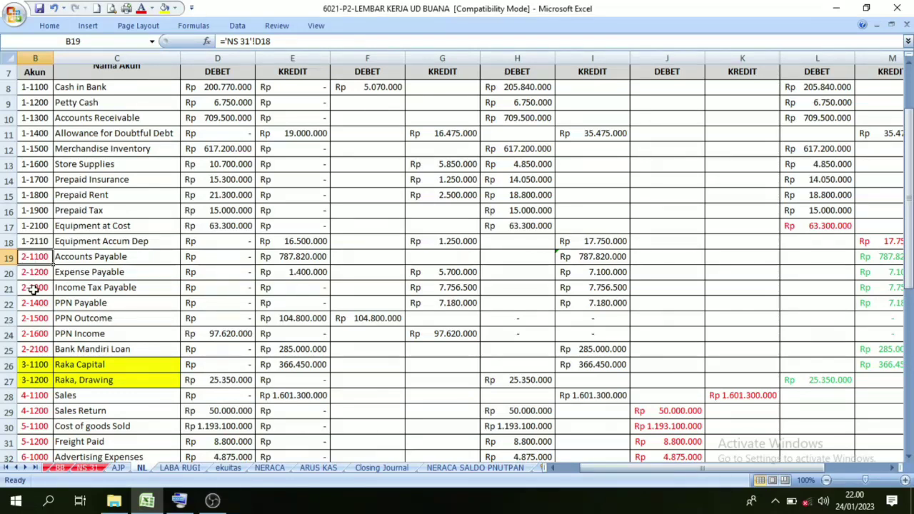
left_click(25, 333)
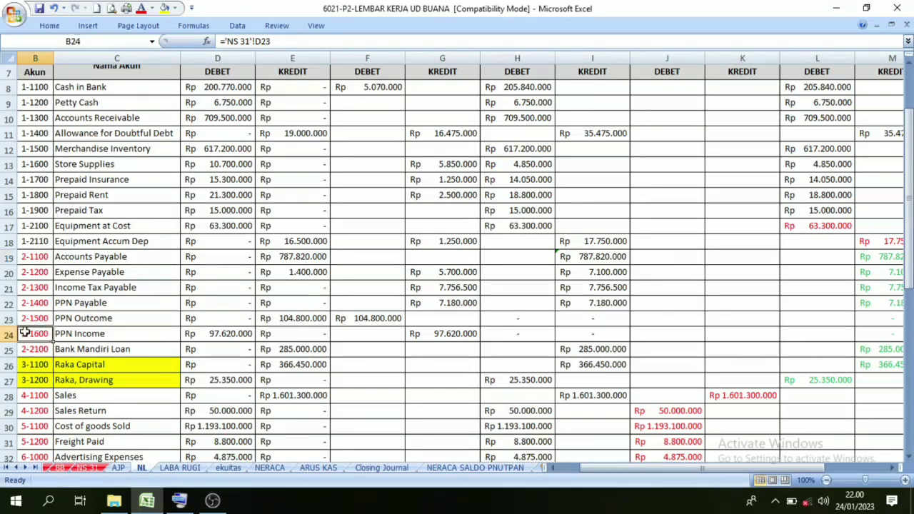
left_click_drag(26, 256, 36, 316)
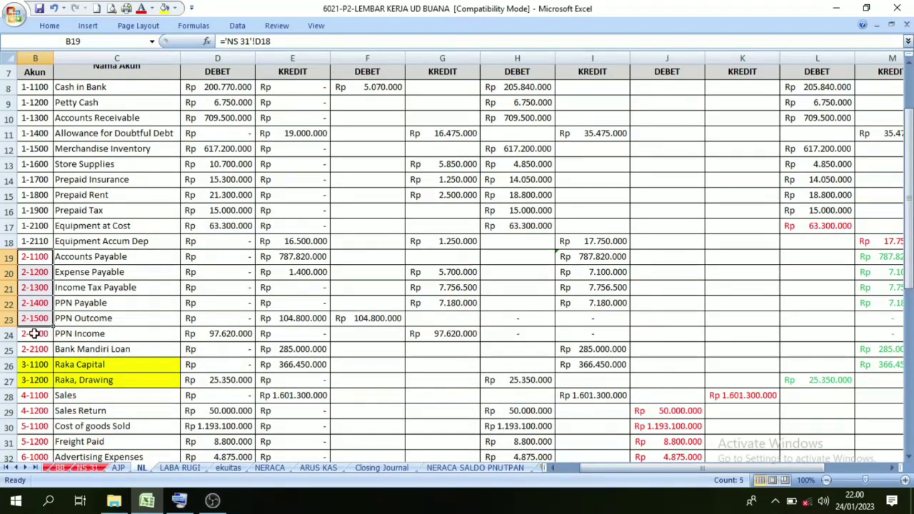
mouse_move(35, 334)
left_mouse_down()
mouse_move(23, 262)
mouse_move(34, 329)
left_mouse_up()
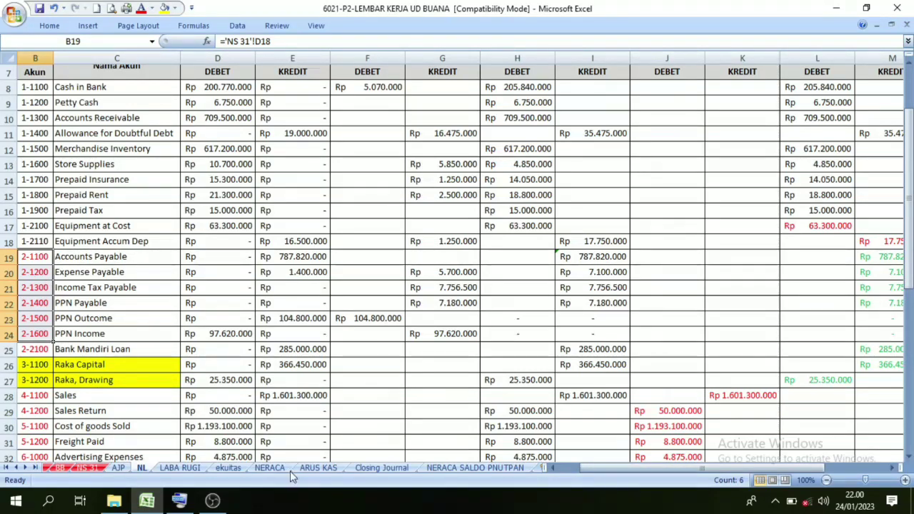
Step: On NERACA, set the font color of the hidden current liability account names in I6:I11 to Automatic
left_click(270, 467)
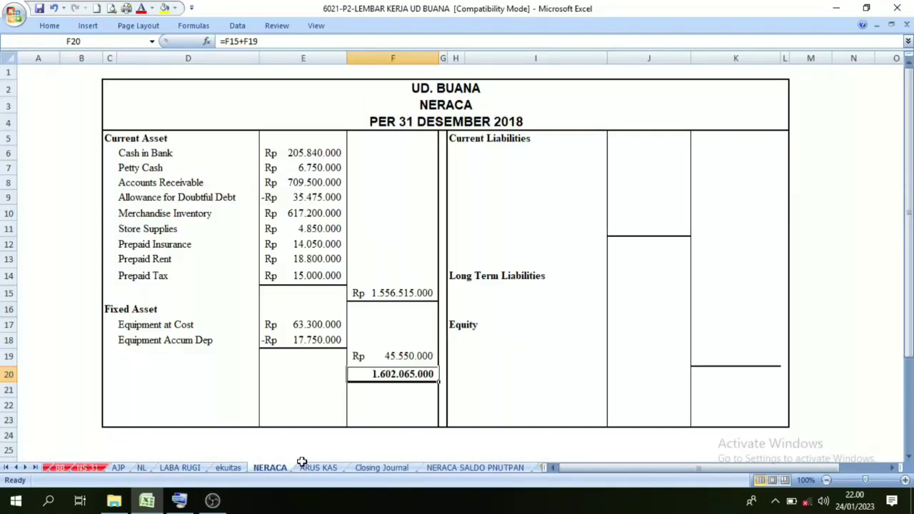
left_click(469, 148)
type("Wage Payable Income Tax Payable PPN Payable")
left_click_drag(473, 148, 482, 224)
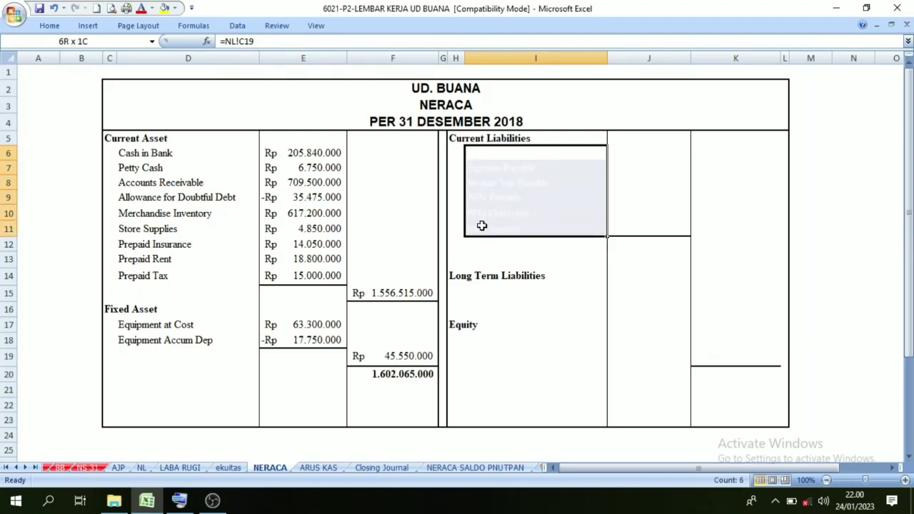
left_click(151, 7)
left_click(157, 25)
left_click(588, 325)
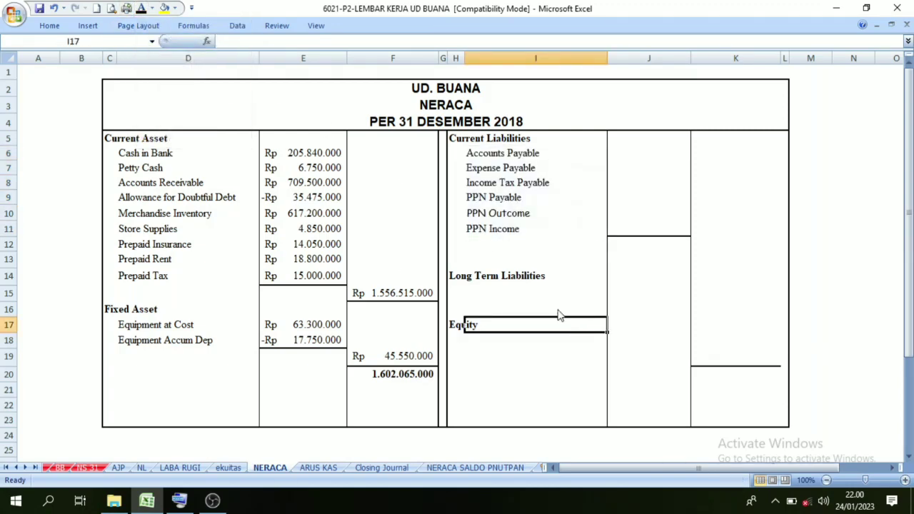
Step: On NL, set the fixed asset amounts in L17:M18 to Automatic font color and review the current liability amounts in M19:M24
left_click(142, 468)
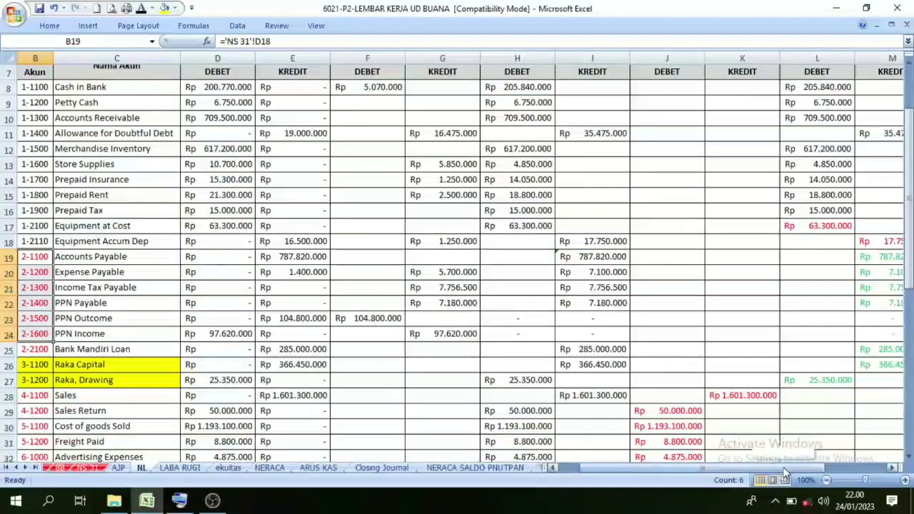
left_click_drag(787, 468, 850, 469)
left_click_drag(603, 225, 659, 243)
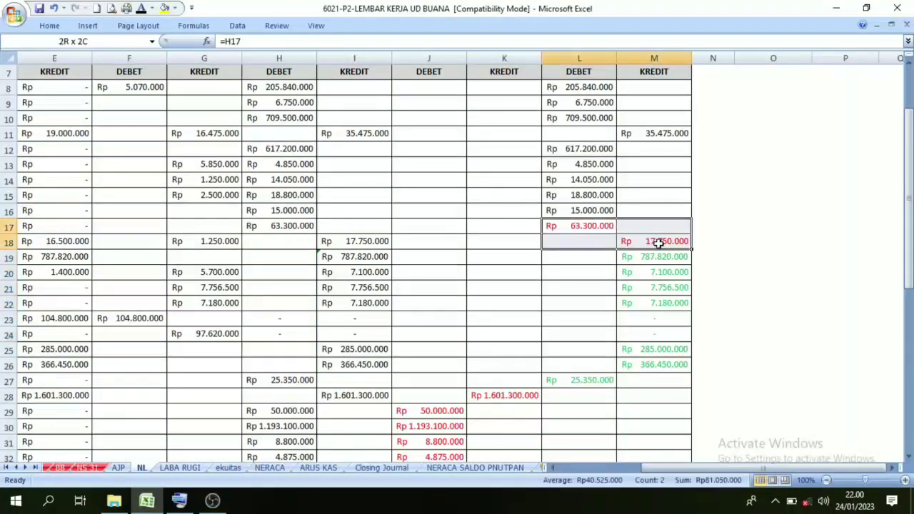
left_click(143, 10)
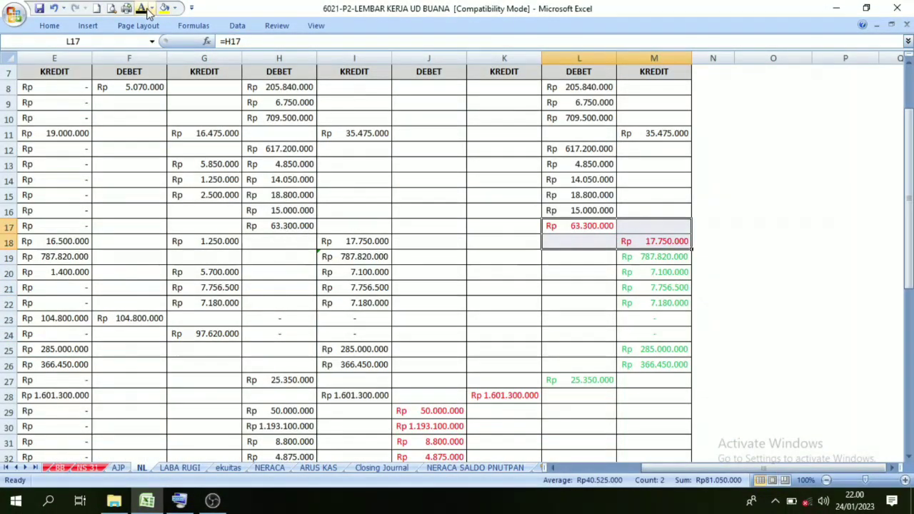
left_click_drag(657, 260, 660, 335)
left_click_drag(731, 470, 679, 464)
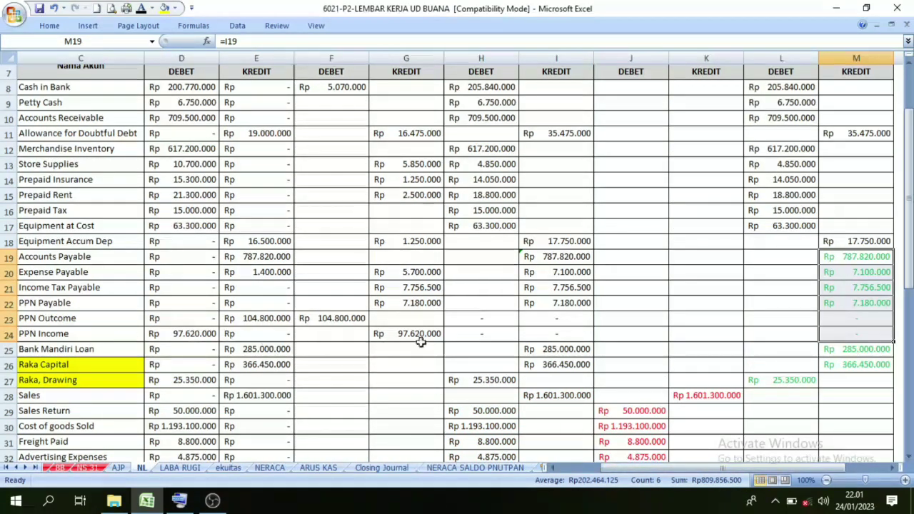
left_click_drag(713, 468, 777, 477)
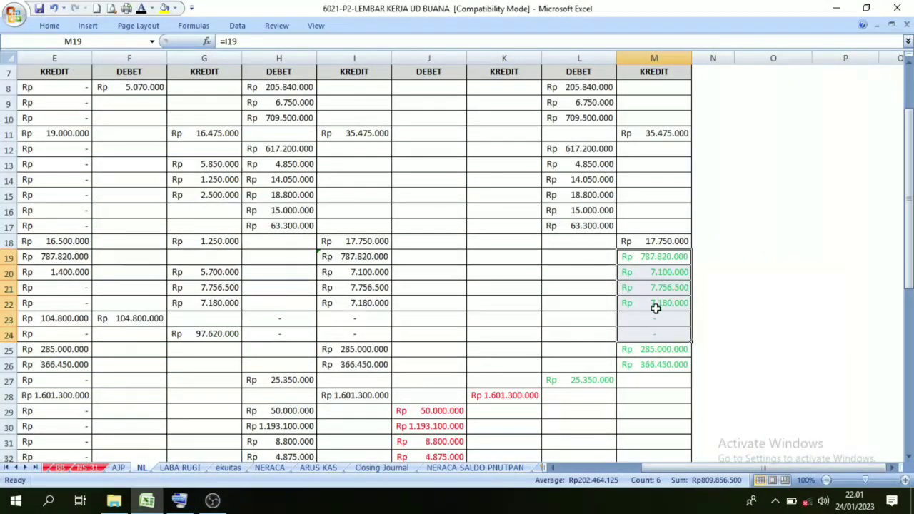
Step: On NERACA, set the font color of the hidden current liability amounts in J6:J11 to Automatic
left_click(270, 467)
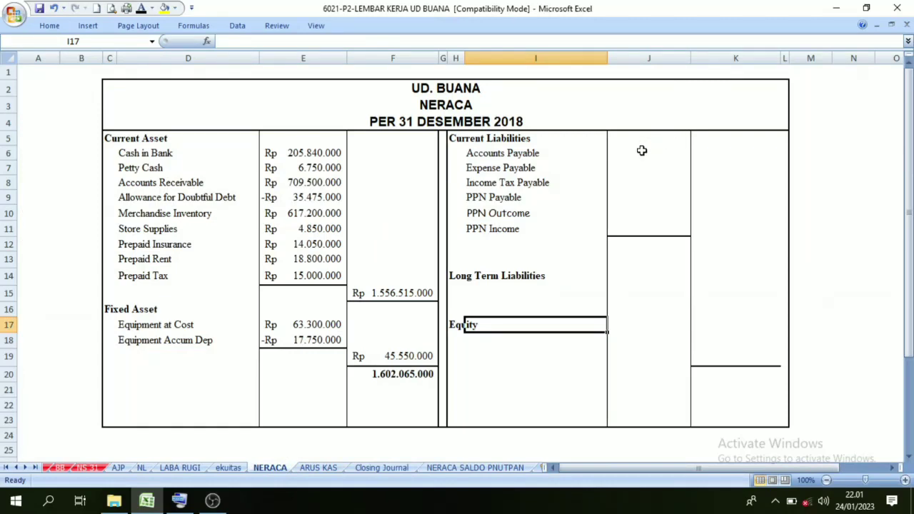
left_click_drag(641, 151, 639, 228)
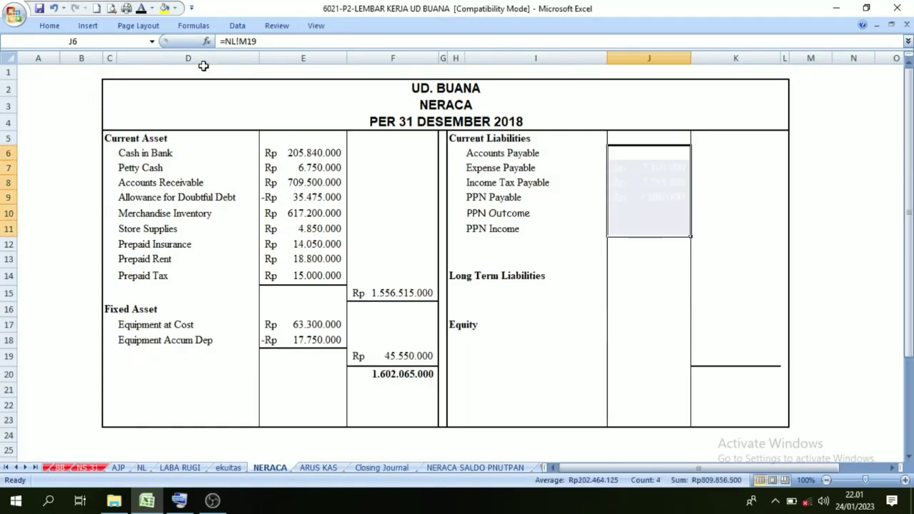
left_click(144, 8)
left_click(751, 304)
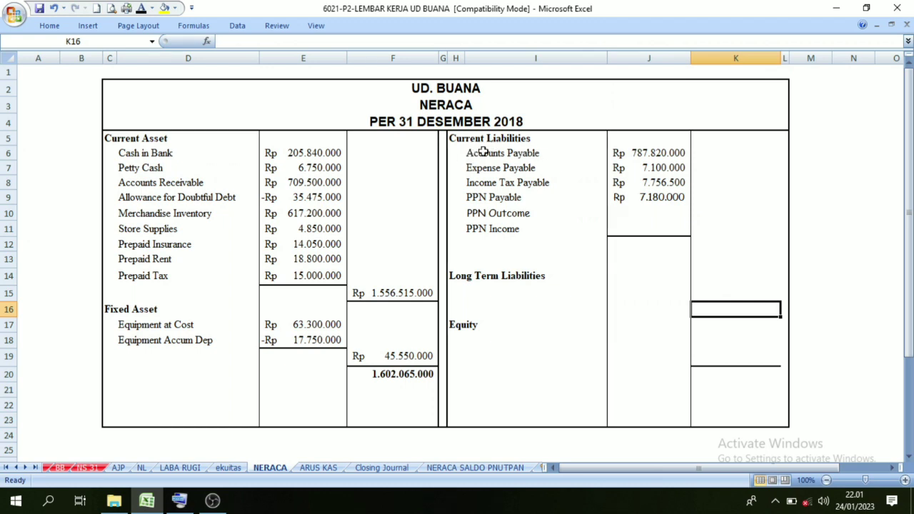
Step: Review the amounts in J6:J11 and set the hidden current liabilities total in K12, which sums J6:J9, to Automatic font color
left_click_drag(653, 153, 645, 226)
left_click(727, 245)
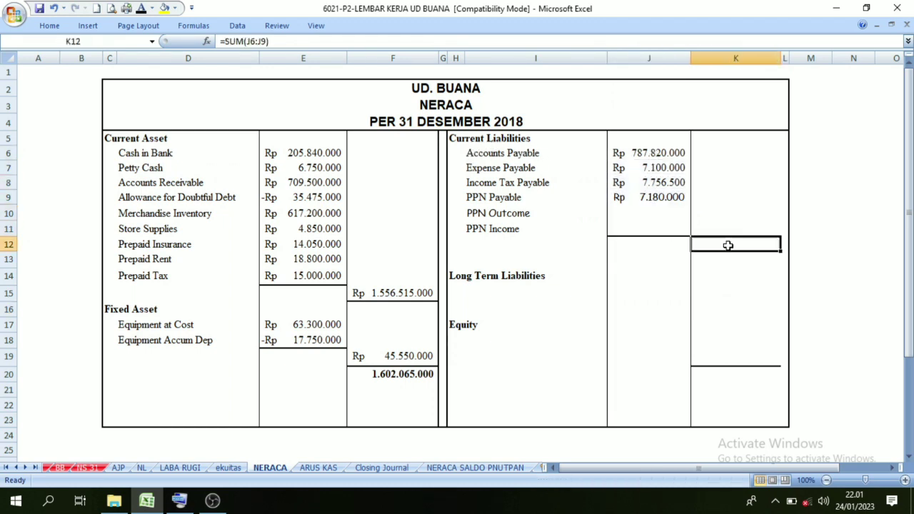
left_click(738, 230)
left_click(738, 245)
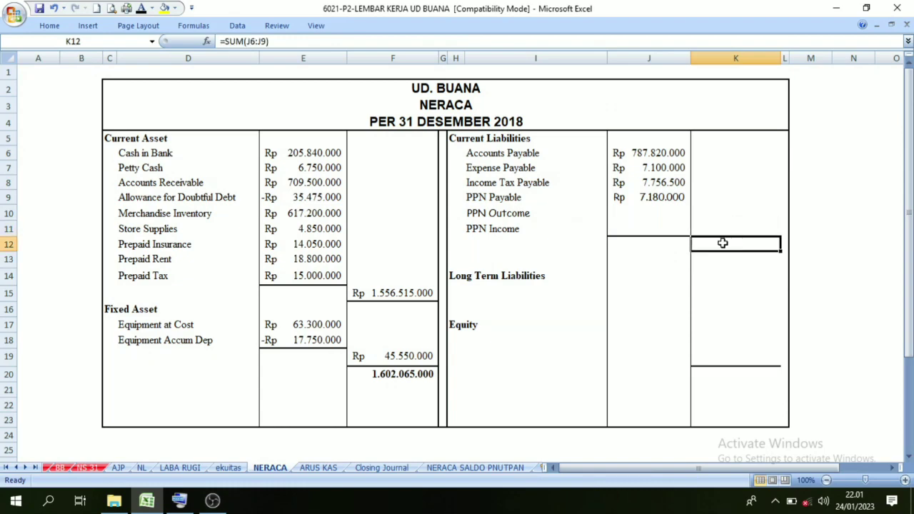
left_click(142, 8)
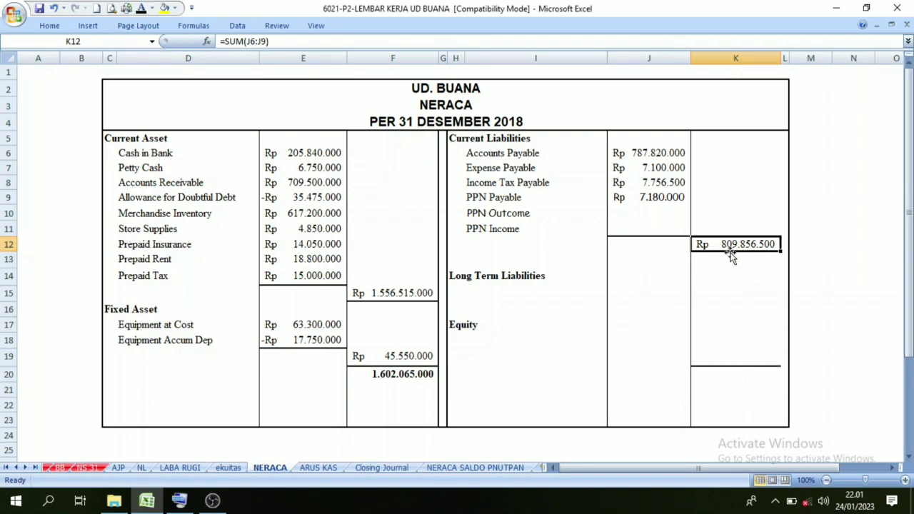
left_click(764, 261)
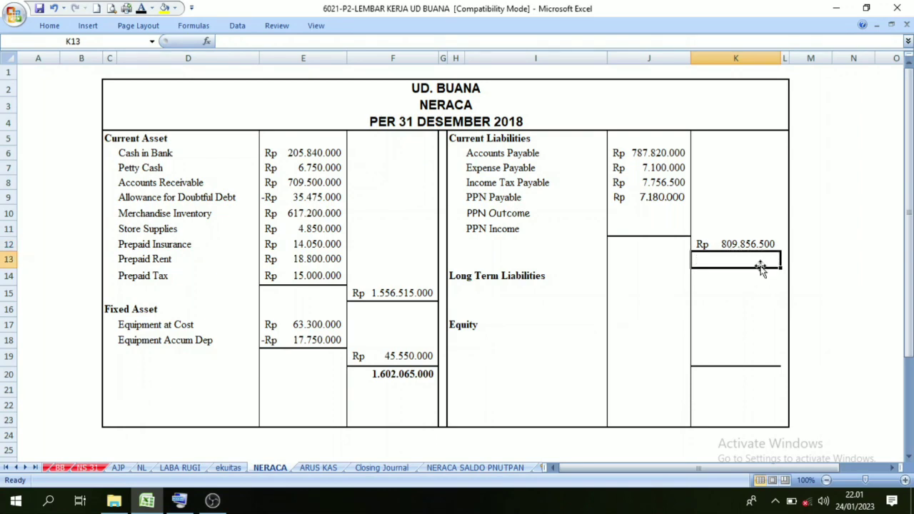
Step: Check the Long Term Liabilities heading against NL's Bank Mandiri Loan account in B25:C25 and its Neraca credit amount in M25
left_click(461, 279)
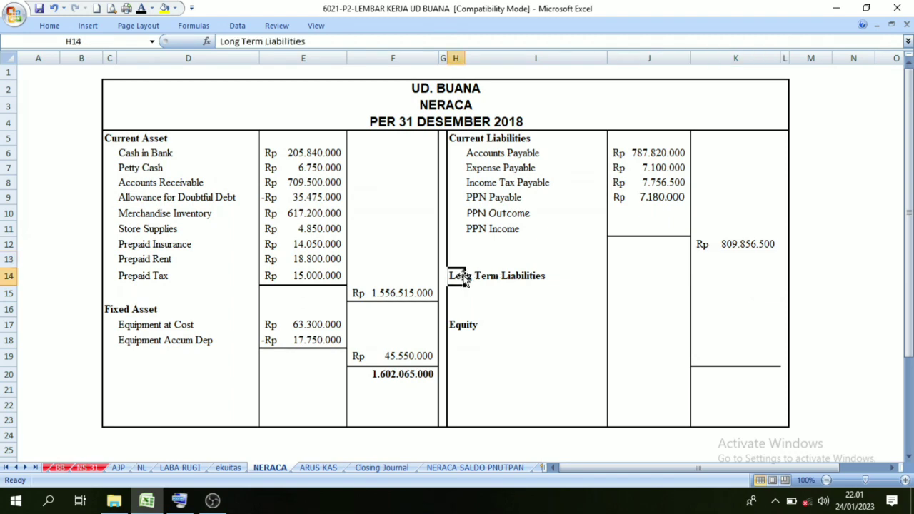
key("shift+Right")
key("shift+Left")
left_click(502, 279)
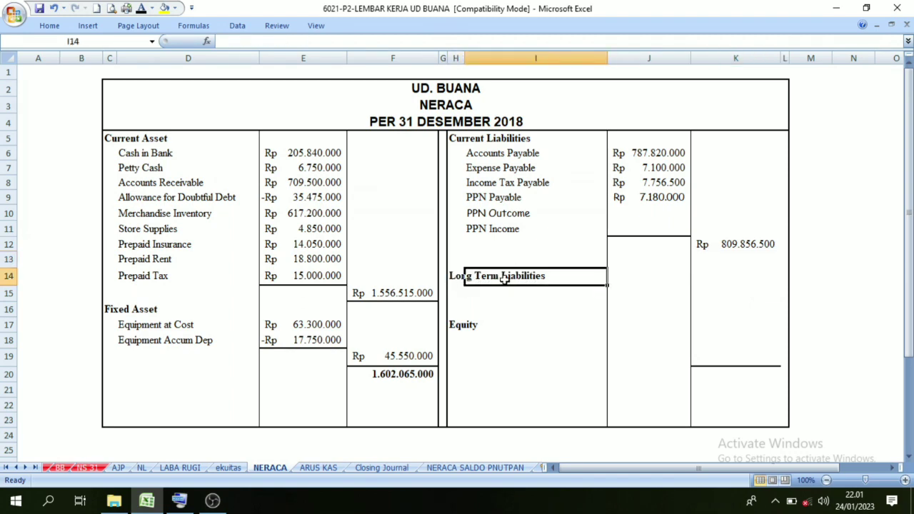
left_click(142, 468)
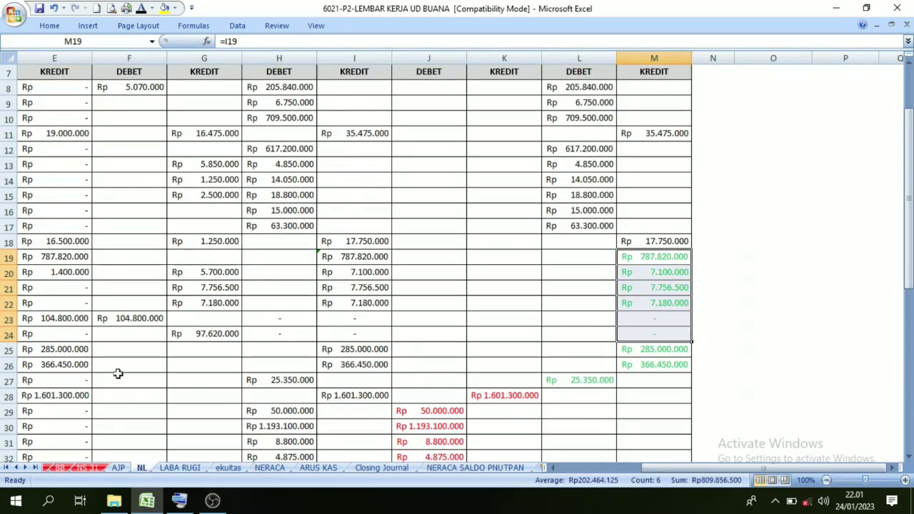
left_click_drag(683, 468, 539, 494)
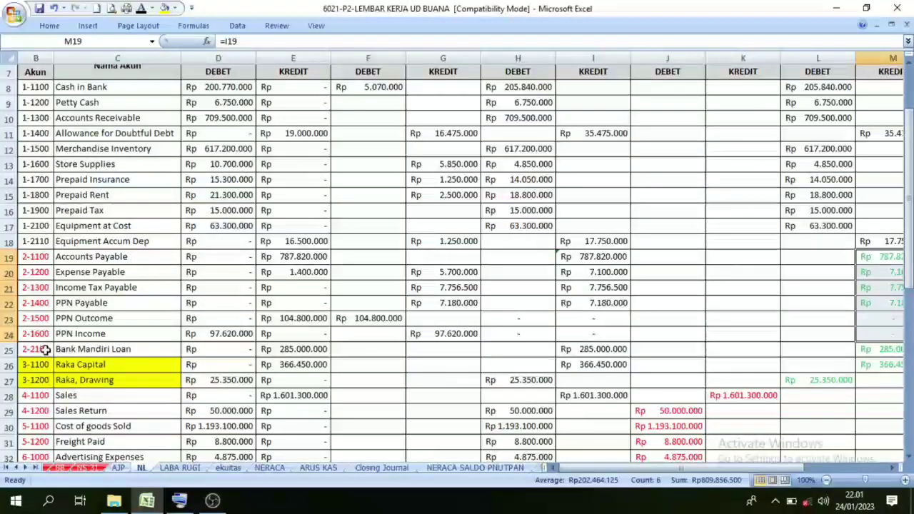
left_click_drag(40, 349, 111, 351)
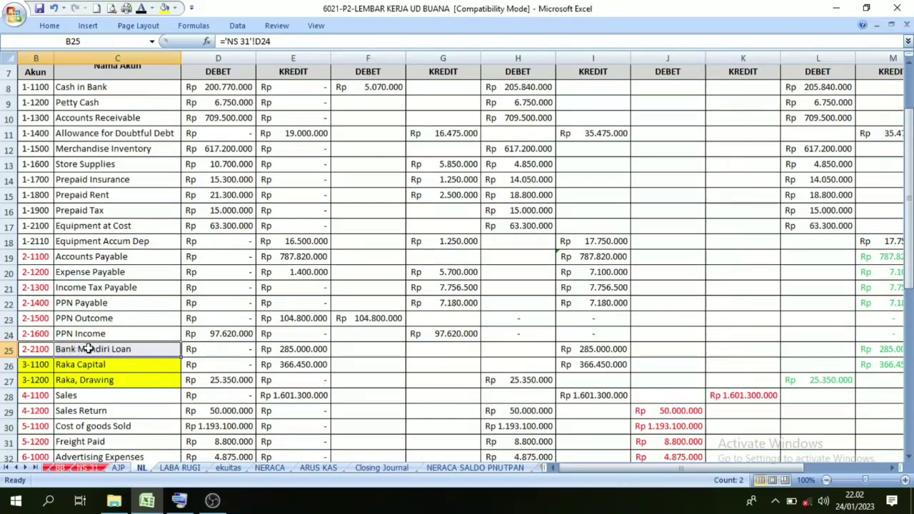
left_click(895, 349)
left_click_drag(679, 475, 680, 473)
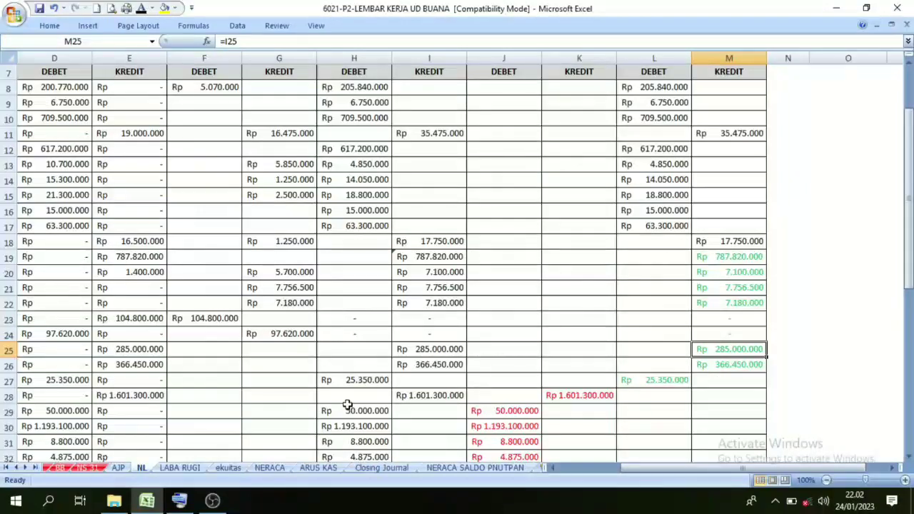
Step: On NERACA, set the hidden Bank Mandiri Loan account name in I15 under Long Term Liabilities to Automatic font color
left_click(288, 466)
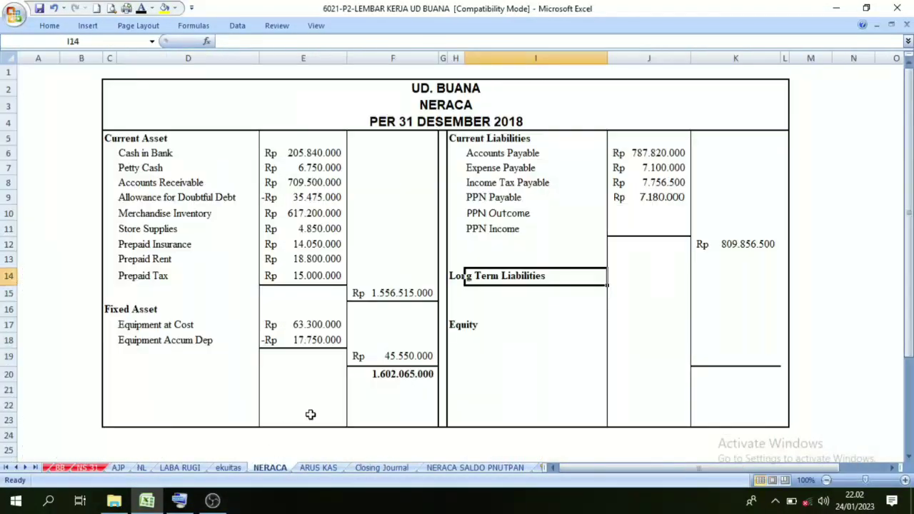
left_click(478, 296)
left_click(141, 10)
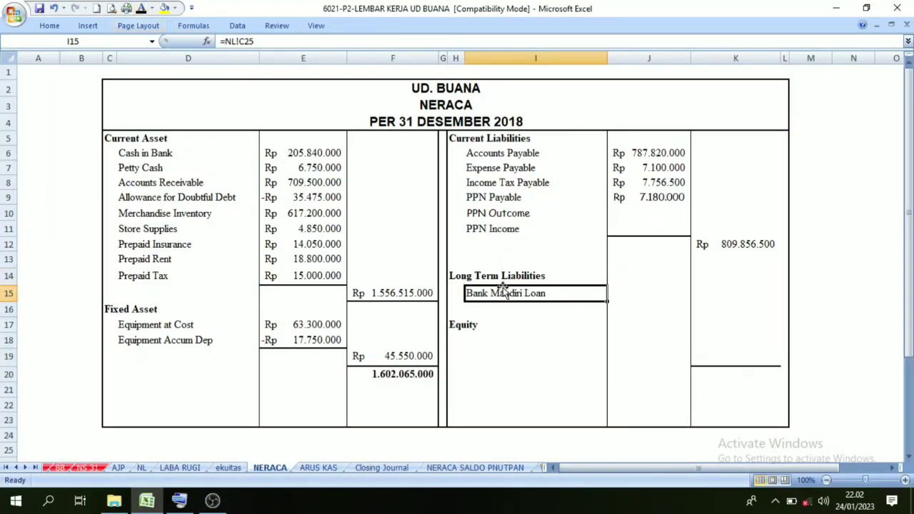
Step: Set the hidden Bank Mandiri Loan amount in NERACA's K15 to Automatic font color and compare it with NL's M25
left_click(720, 294)
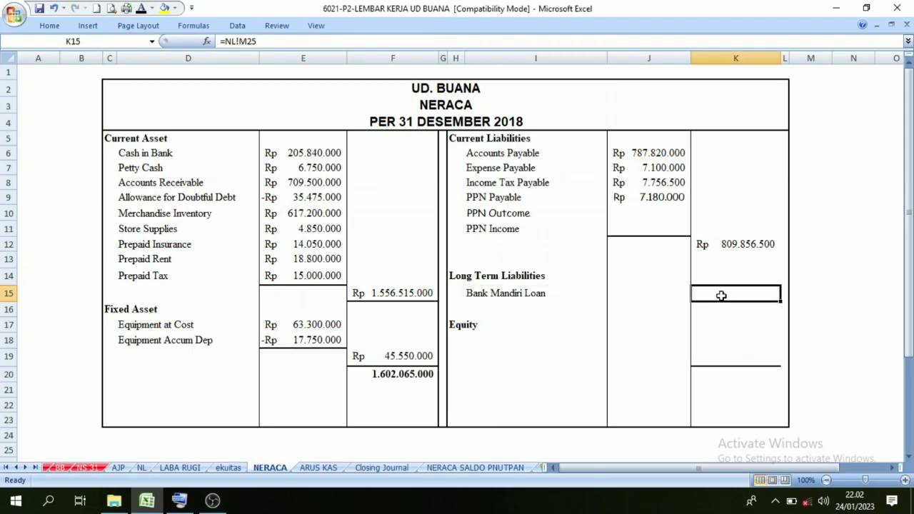
left_click(141, 10)
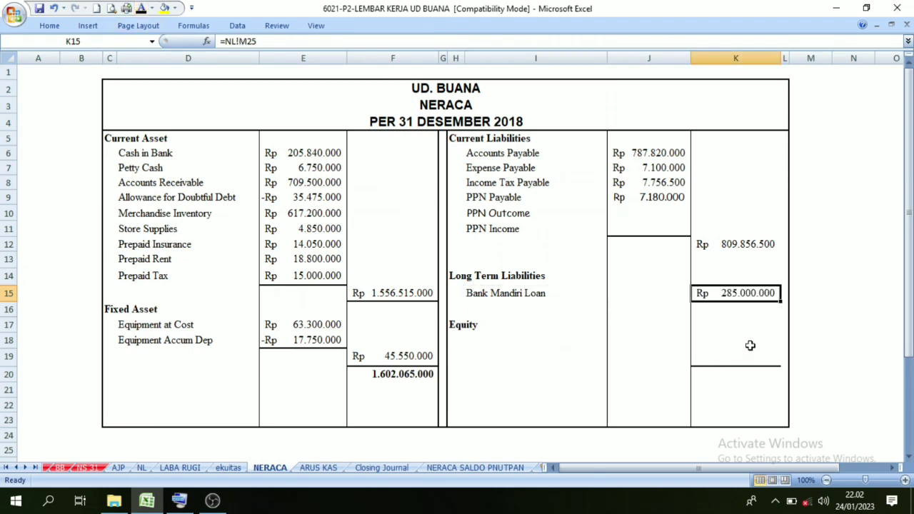
left_click(141, 468)
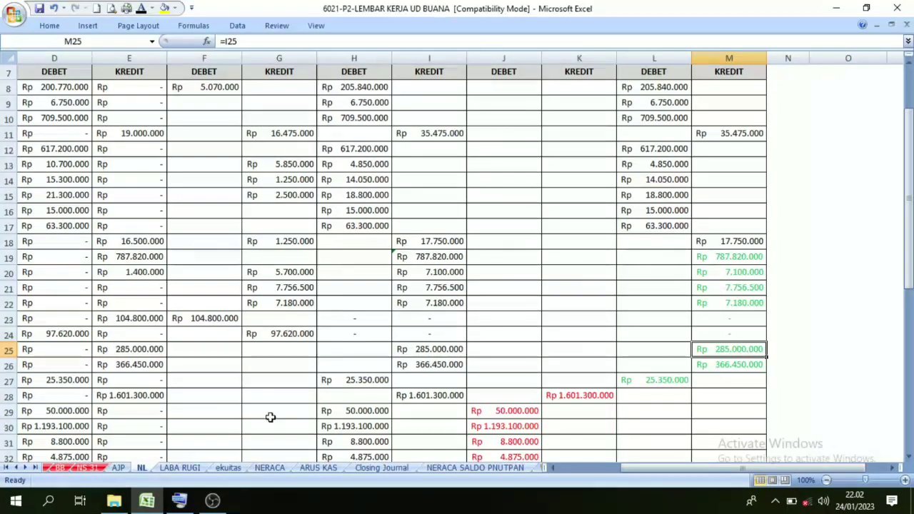
left_click(269, 468)
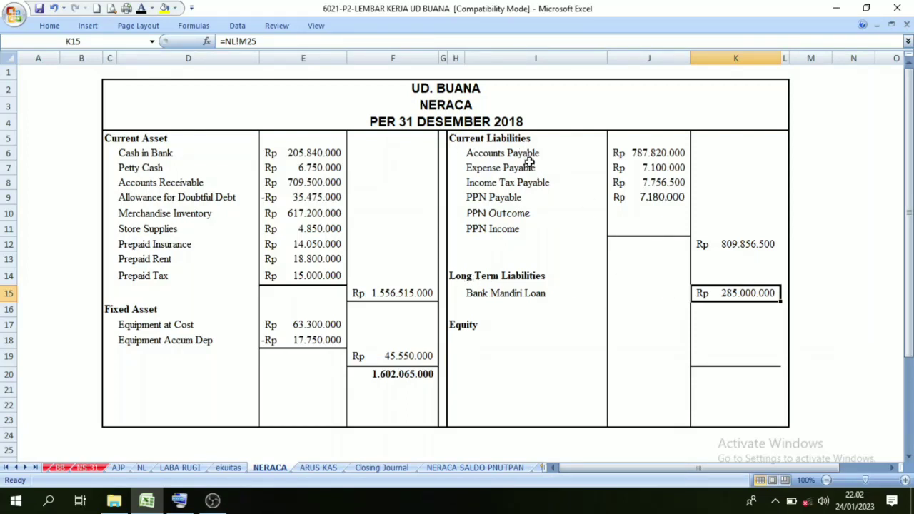
Step: Examine NERACA's Equity heading and hidden account cell H18 alongside the Modal Akhir 31 desember label and amount in D12 and G12 on ekuitas
left_click(465, 327)
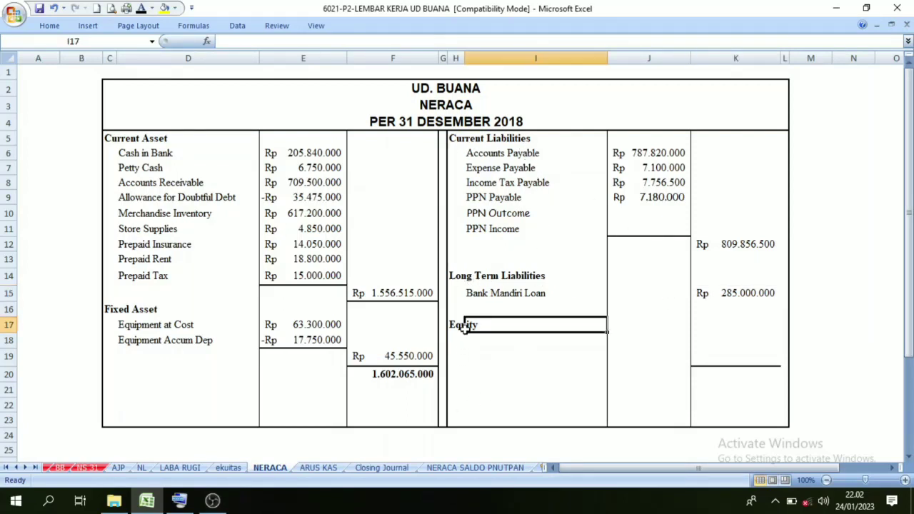
left_click(460, 327)
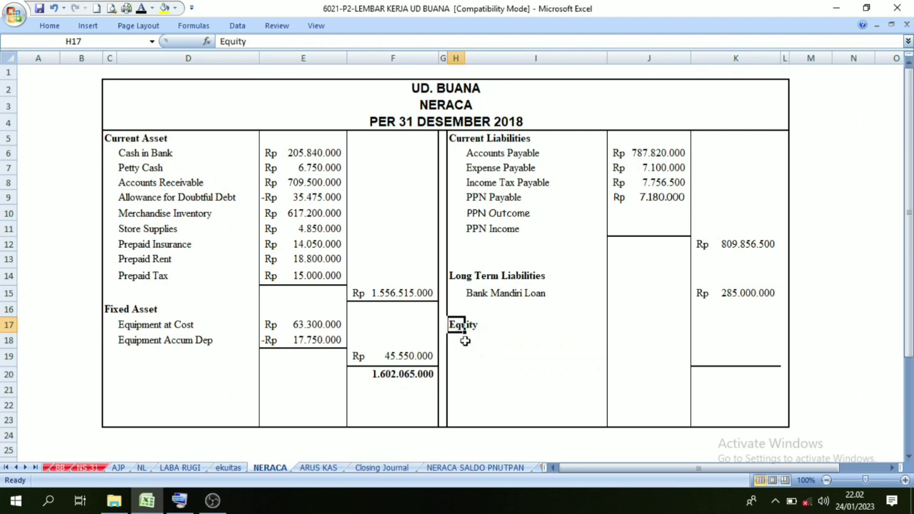
left_click(466, 342)
left_click(460, 330)
left_click(473, 342)
left_click(458, 338)
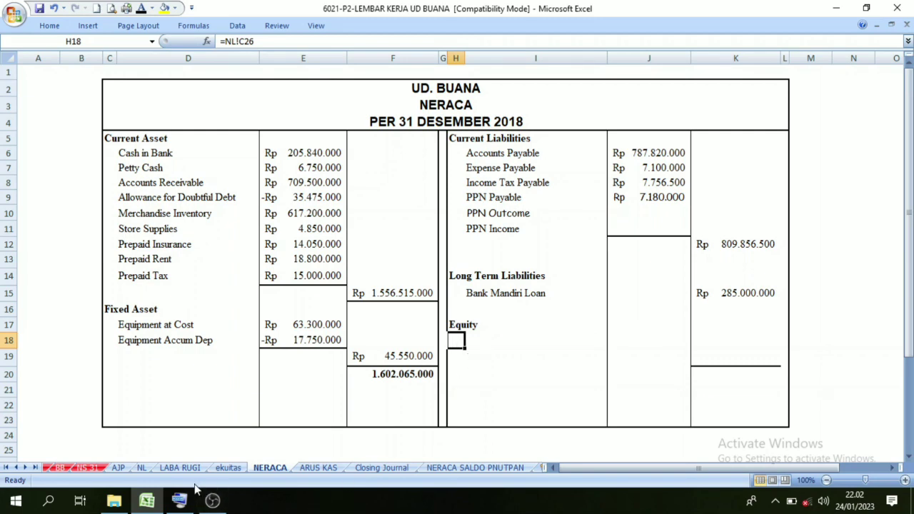
left_click(227, 468)
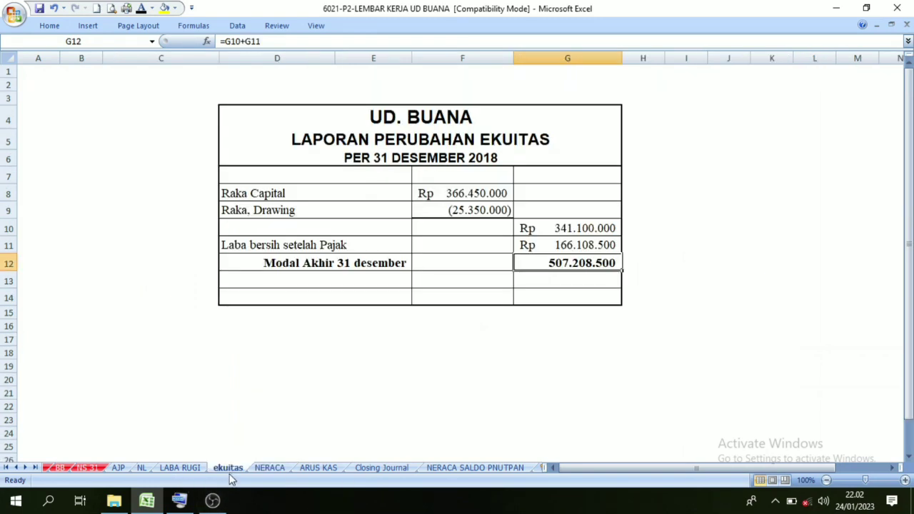
left_click(300, 262)
left_click(550, 262)
Step: Compare NERACA's hidden H18 equity account with NL's capital and drawing accounts in B26:C27 and the ending capital in G12 on ekuitas
left_click(275, 468)
left_click(462, 327)
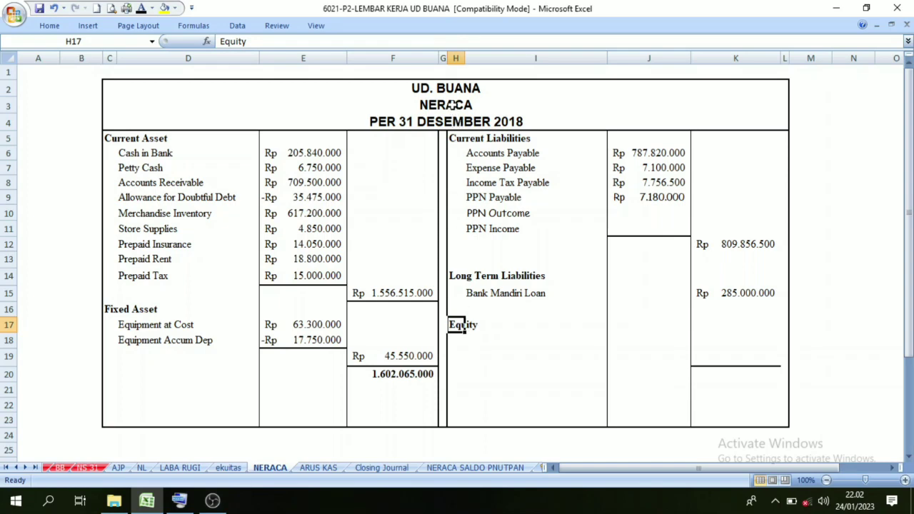
left_click(457, 337)
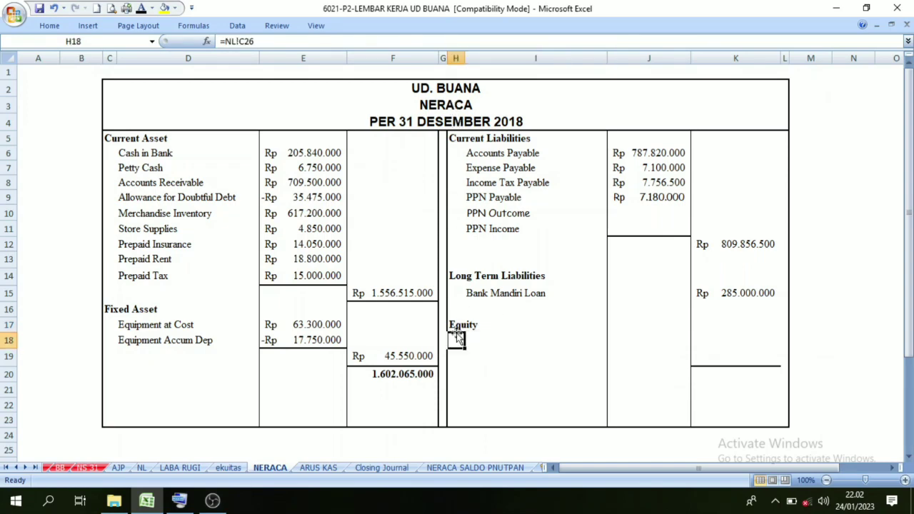
left_click(142, 468)
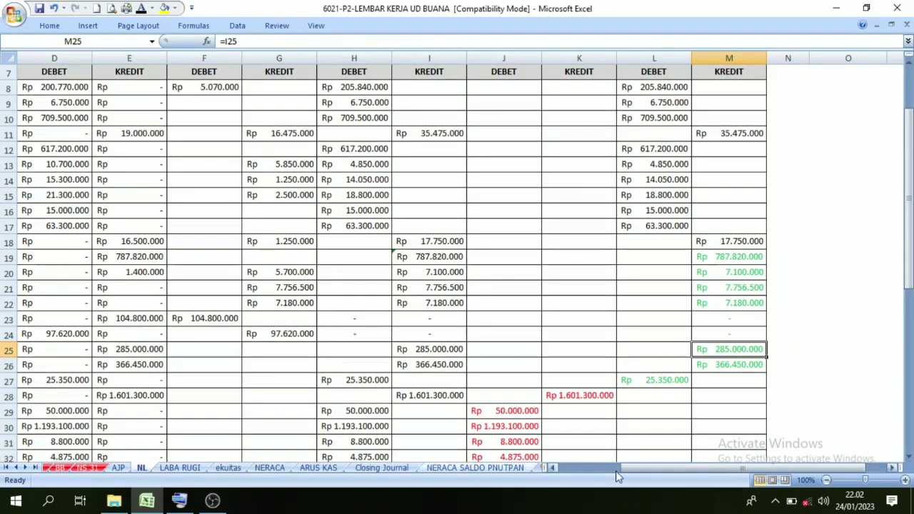
left_click_drag(616, 471, 555, 470)
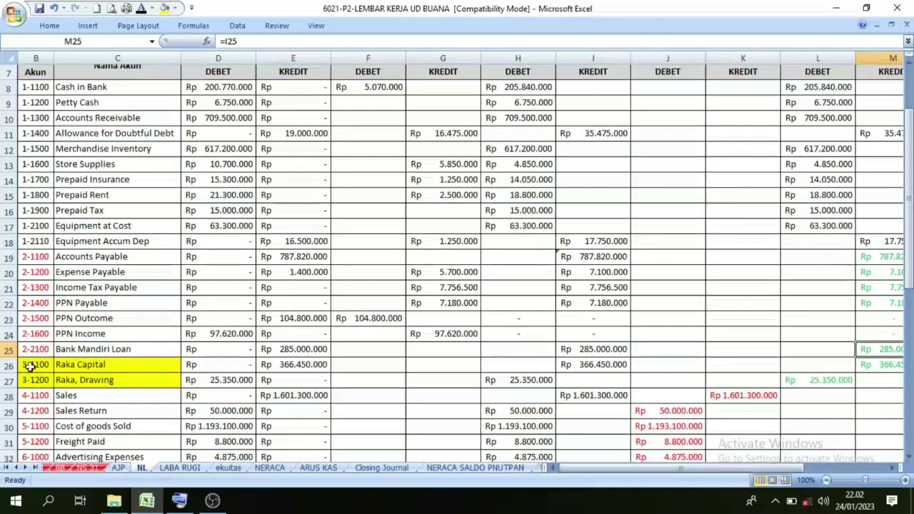
left_click_drag(30, 366, 92, 378)
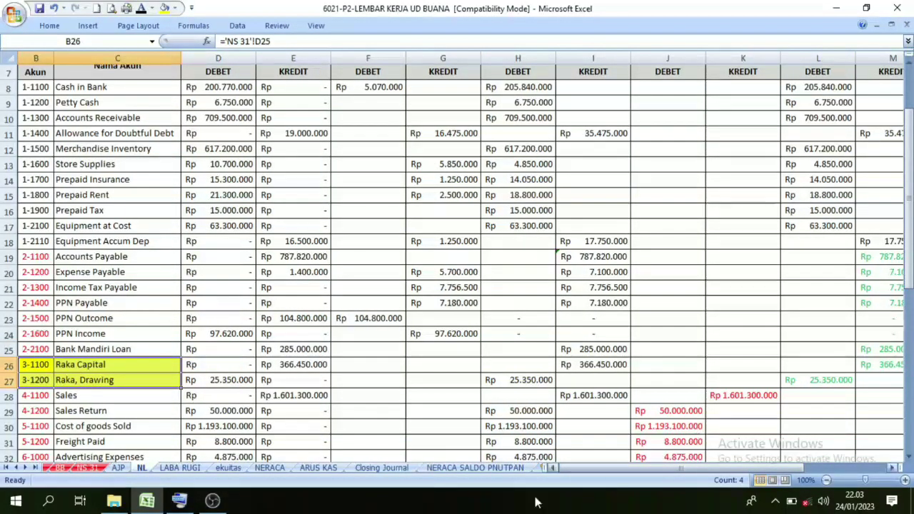
left_click(270, 468)
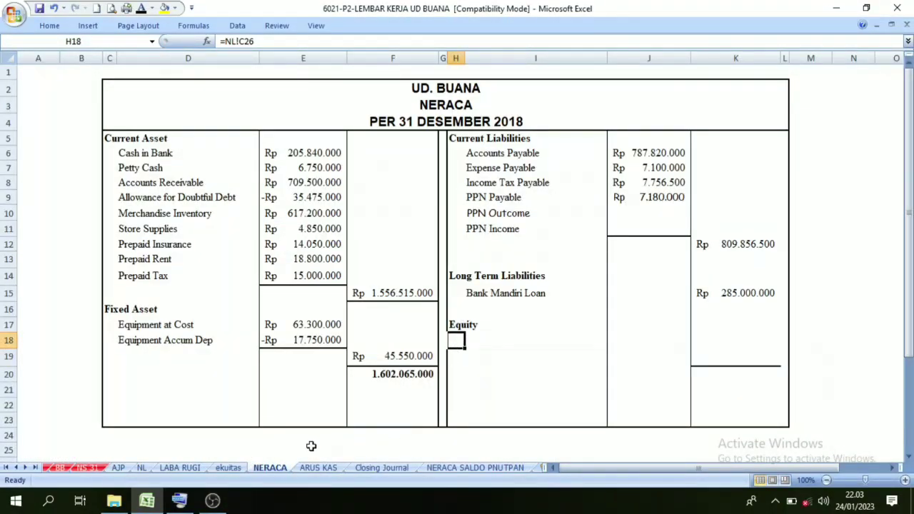
left_click(228, 468)
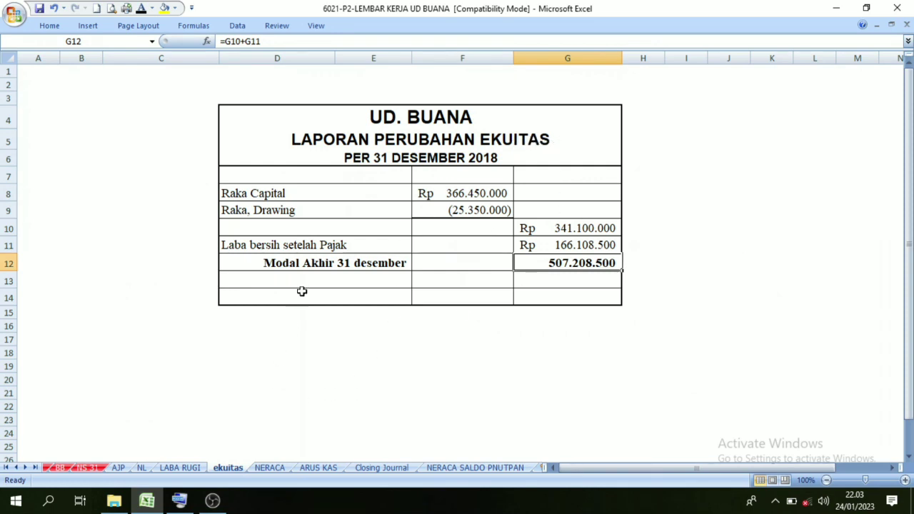
left_click(289, 265)
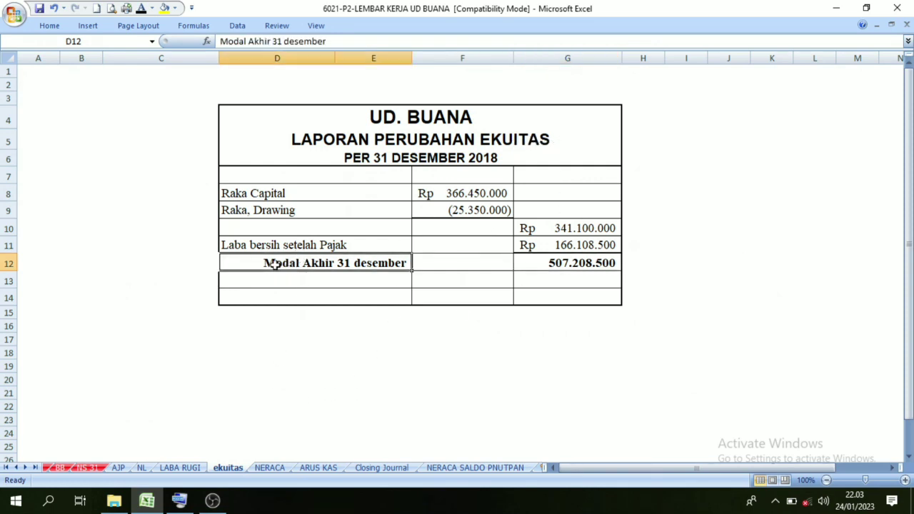
left_click(564, 261)
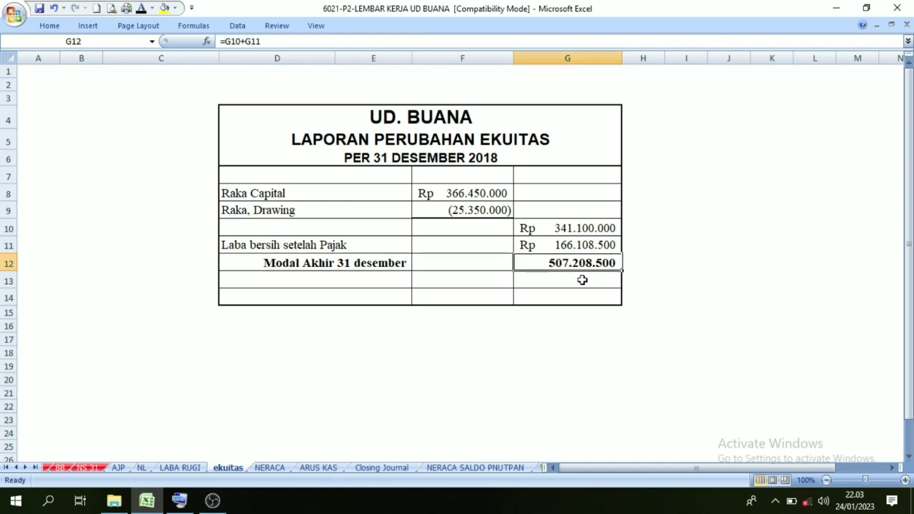
Step: On NERACA, set the hidden owner's capital account name in H18 and its amount in K18, linked to ekuitas G12, to Automatic font color
left_click(270, 469)
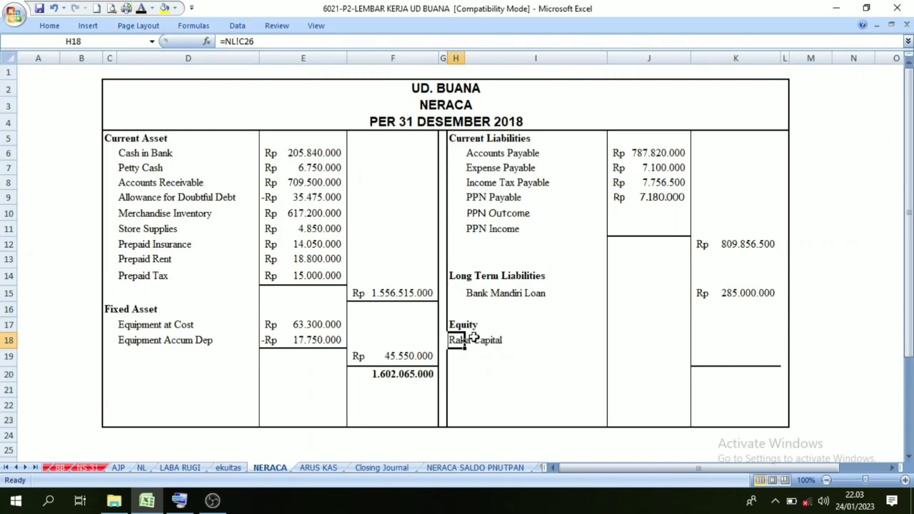
left_click(720, 327)
left_click(712, 339)
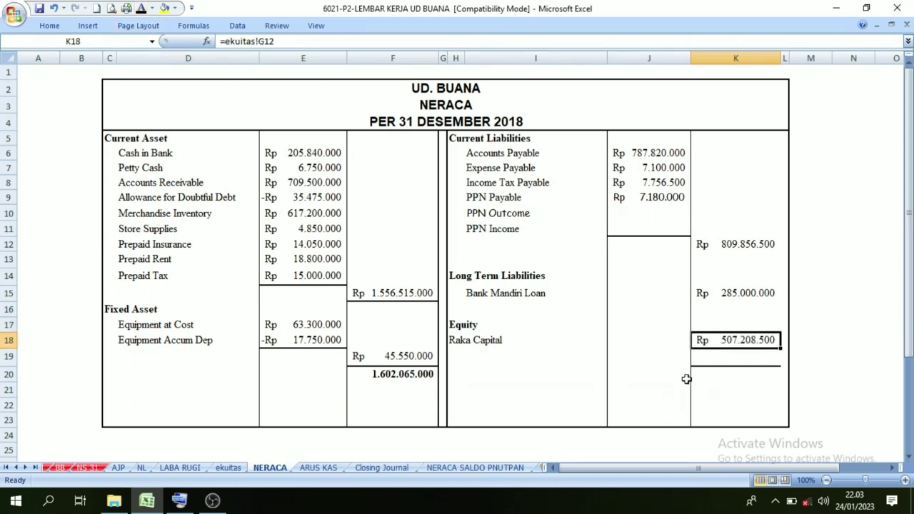
Step: Recheck NERACA's Equity section against NL's capital and drawing accounts and the Modal Akhir 31 desember amount in G12 on ekuitas
left_click(751, 321)
left_click(805, 373)
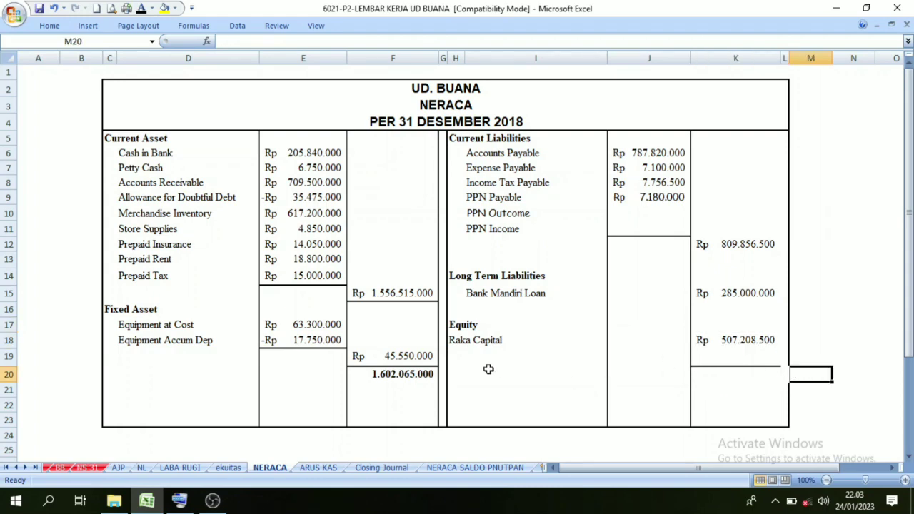
left_click(465, 327)
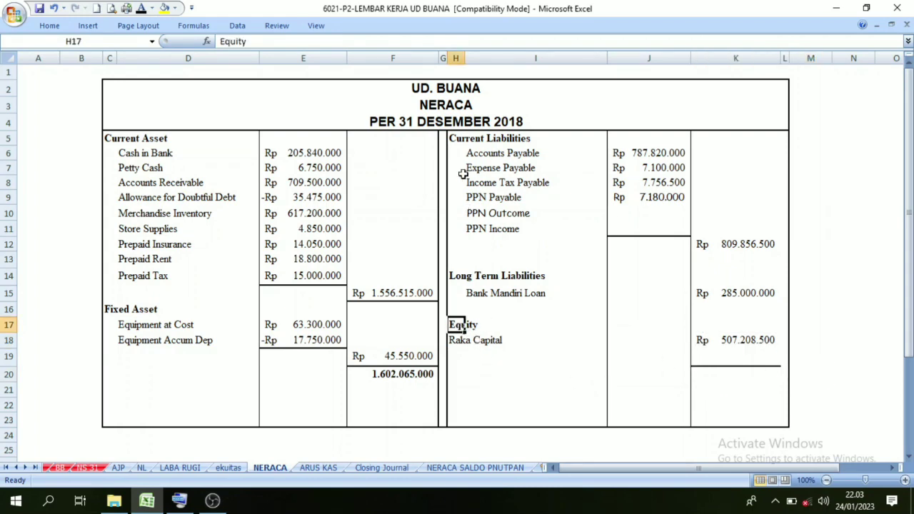
left_click(453, 104)
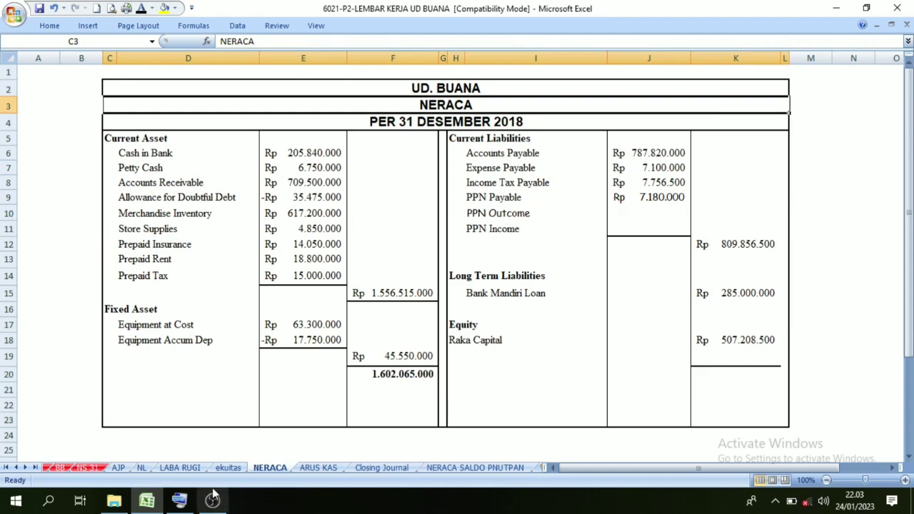
left_click(142, 469)
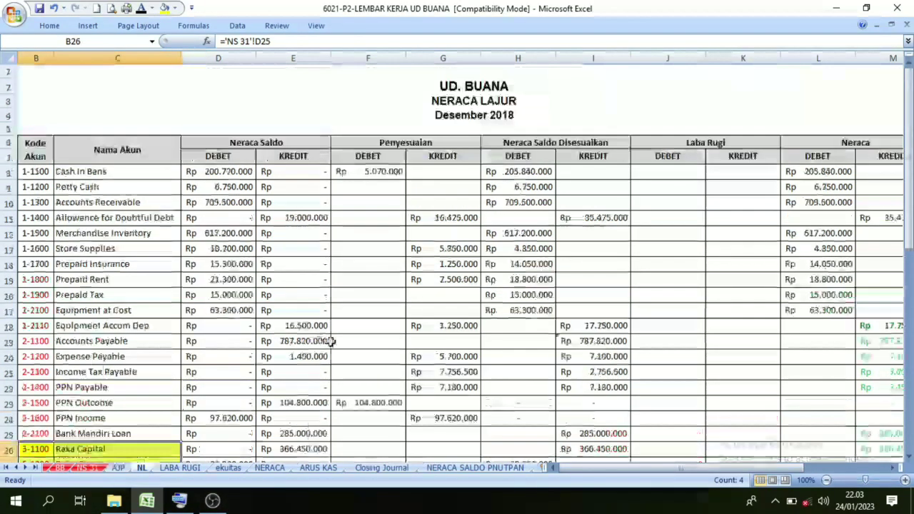
scroll(409, 195, "down", 3)
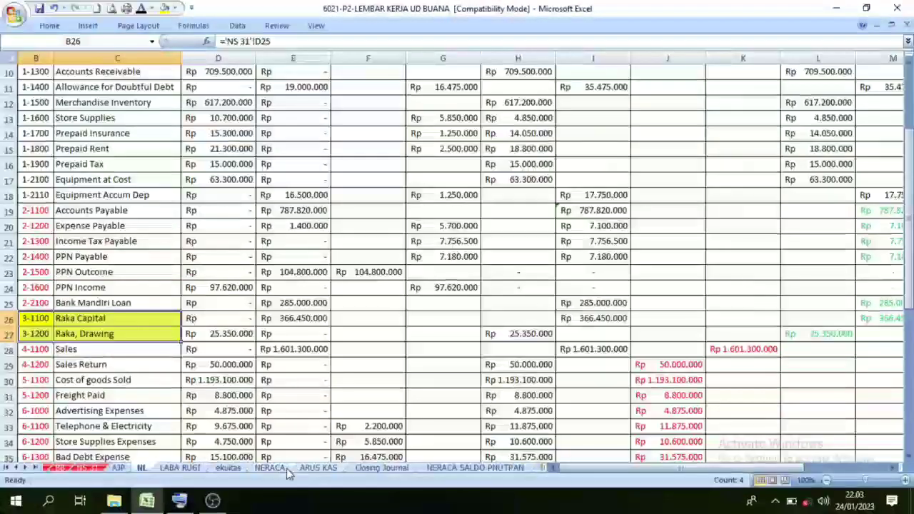
left_click(274, 469)
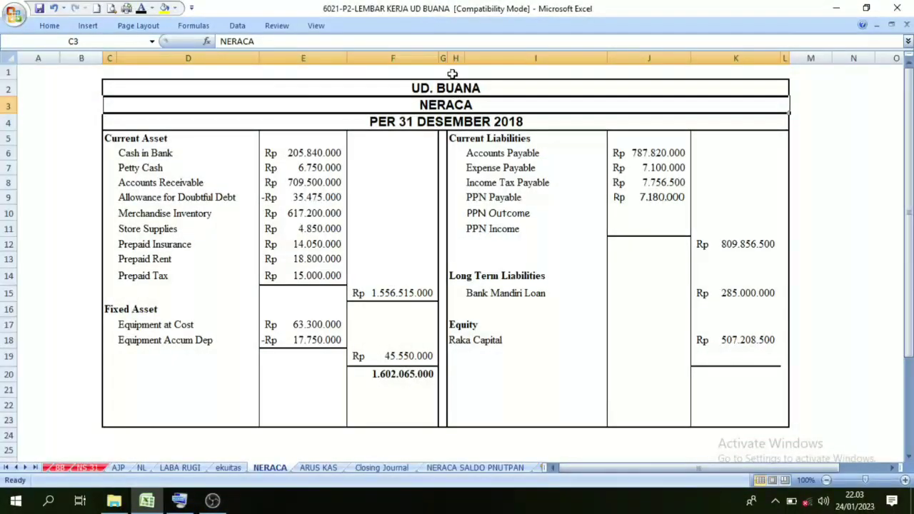
left_click(472, 344)
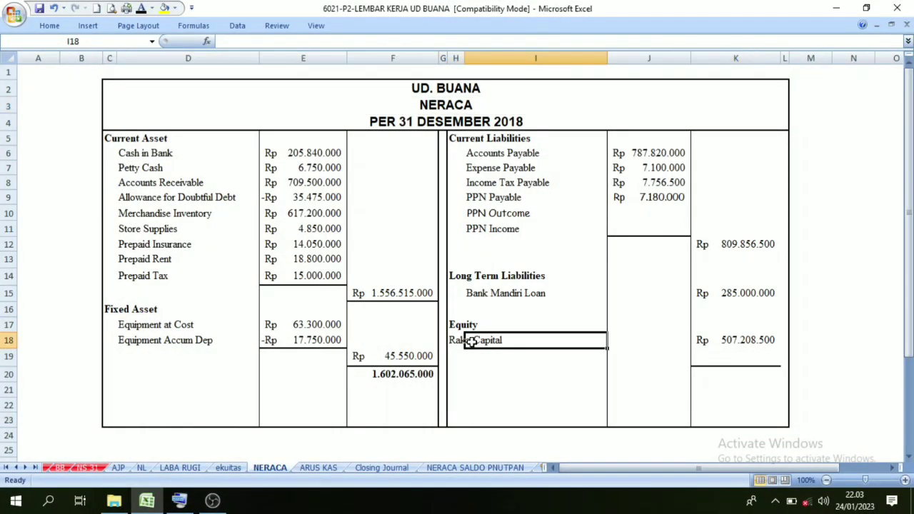
left_click(227, 468)
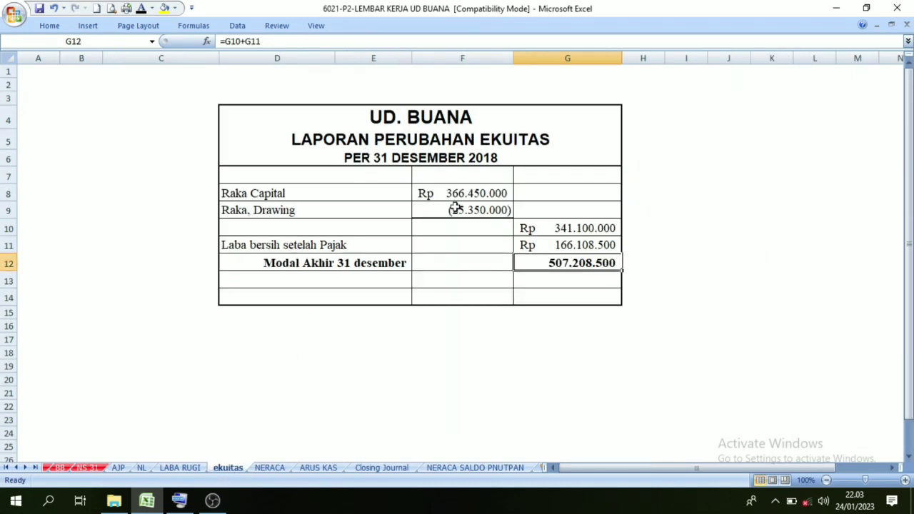
left_click(274, 265)
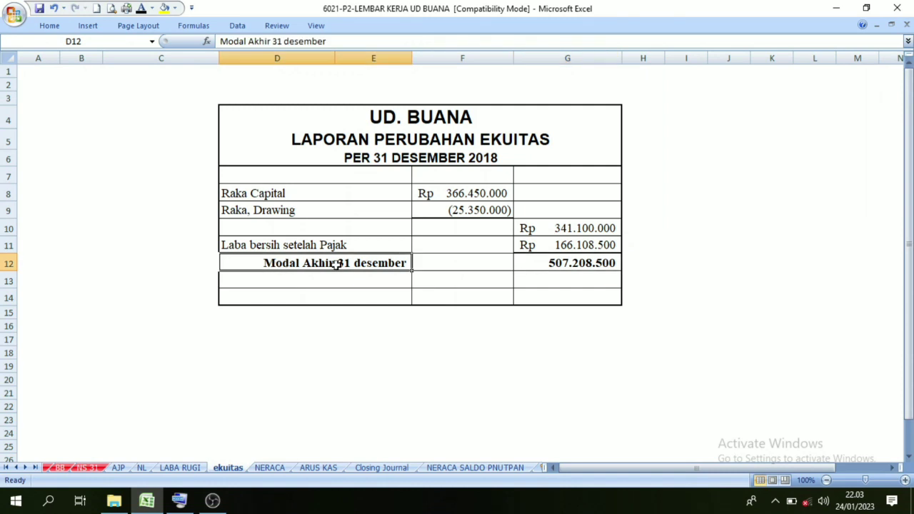
left_click(583, 256)
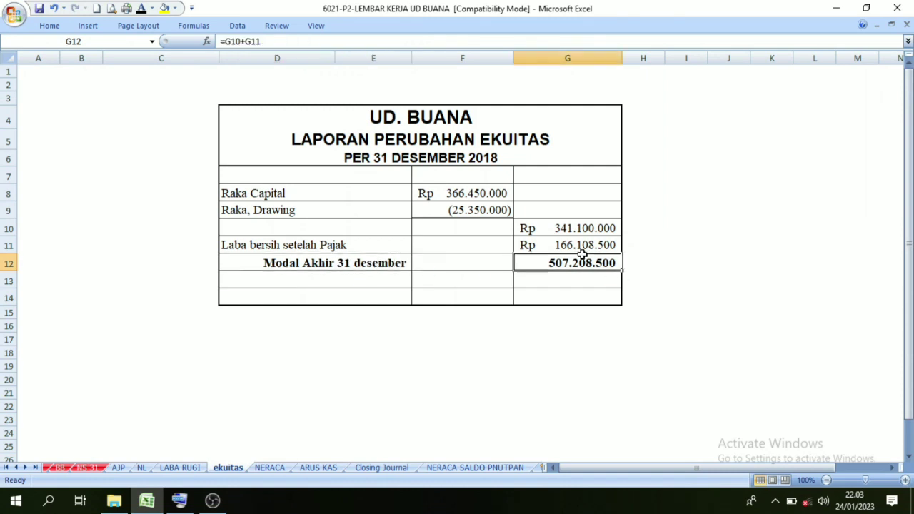
Step: Review NERACA's amounts in K12:K18 and set the hidden liabilities and equity total in K20, which sums K12:K18, to Automatic font color
left_click(266, 469)
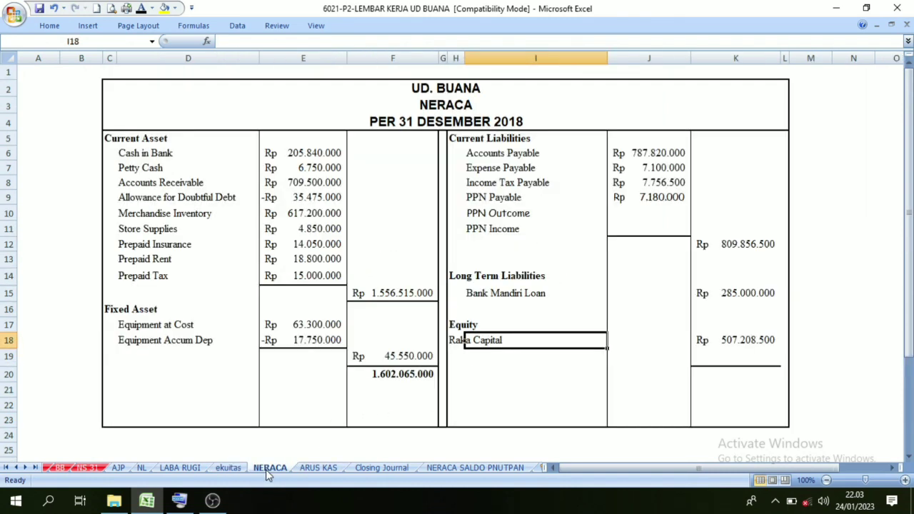
left_click(739, 243)
left_click(749, 281)
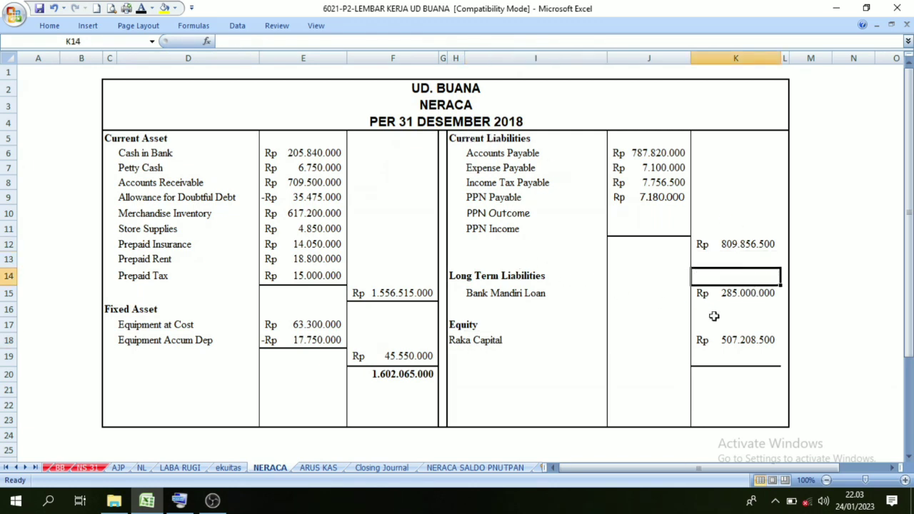
left_click(470, 341)
left_click(736, 340)
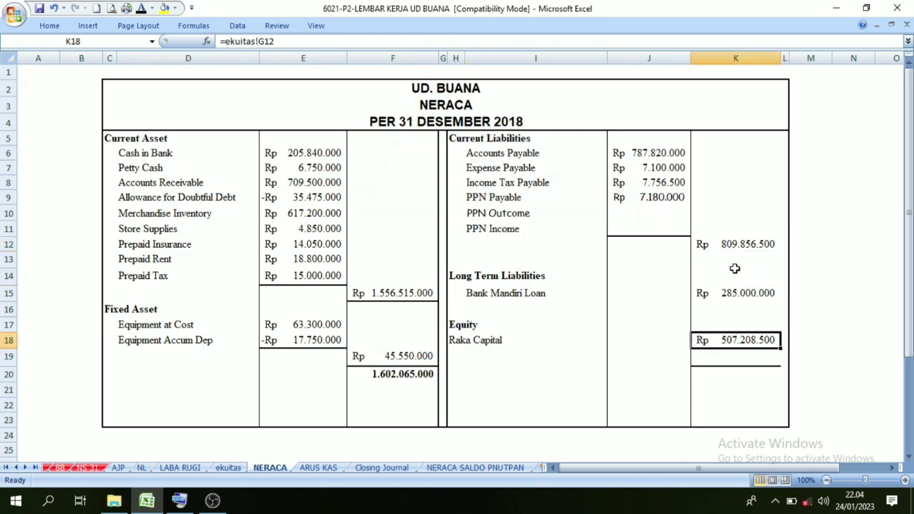
left_click_drag(738, 243, 736, 340)
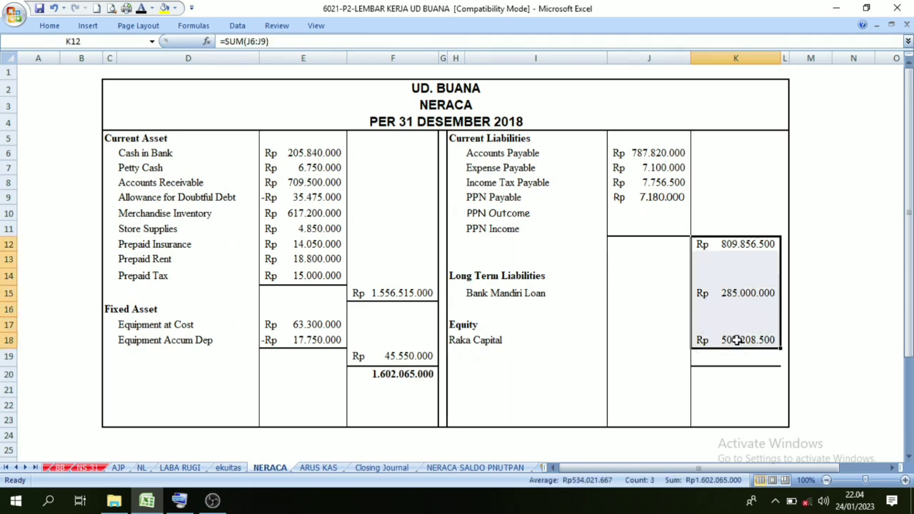
left_click(728, 375)
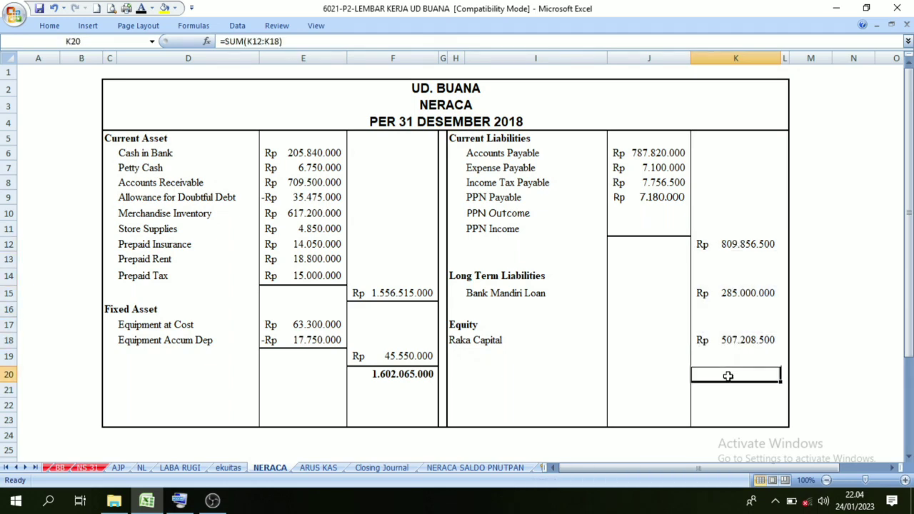
left_click(141, 8)
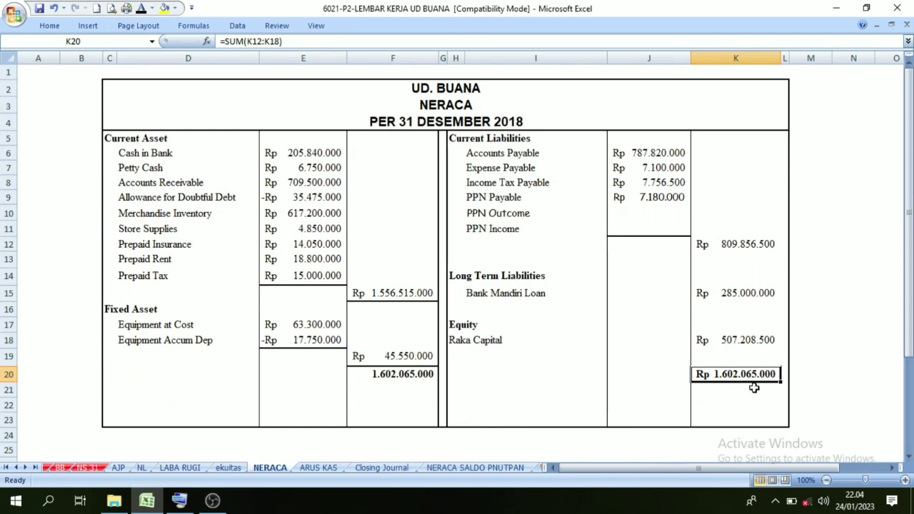
Step: Compare NERACA's asset side with its liabilities and equity side, checking the total in F20 against the total in K20
left_click(405, 373)
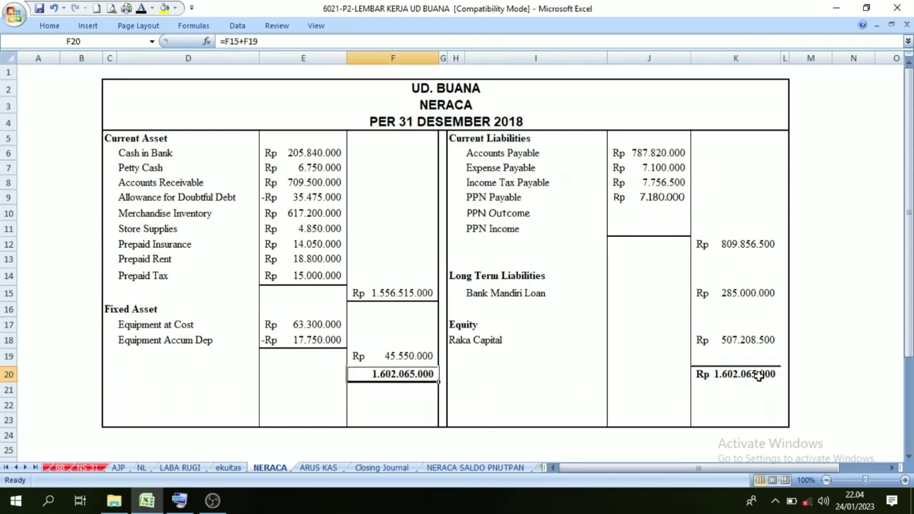
left_click(762, 375)
left_click(367, 386)
left_click_drag(128, 142, 389, 406)
left_click(624, 378)
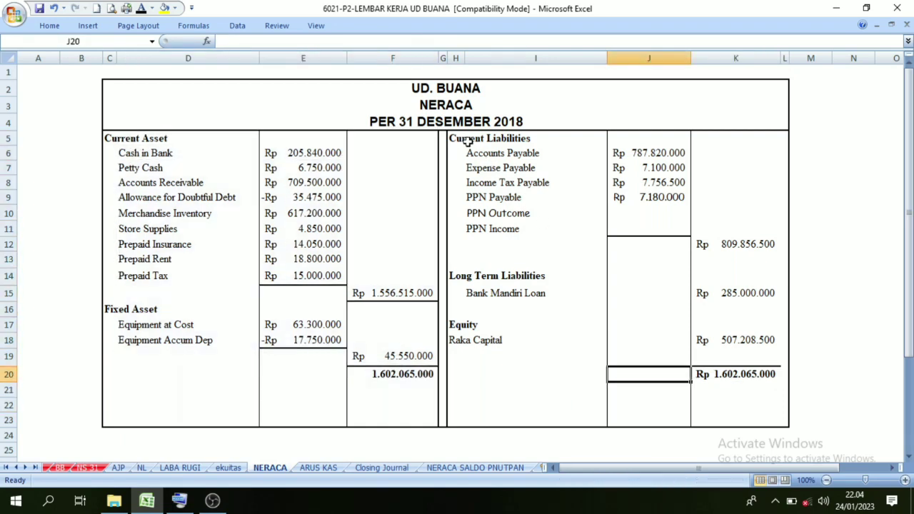
left_click_drag(468, 141, 760, 387)
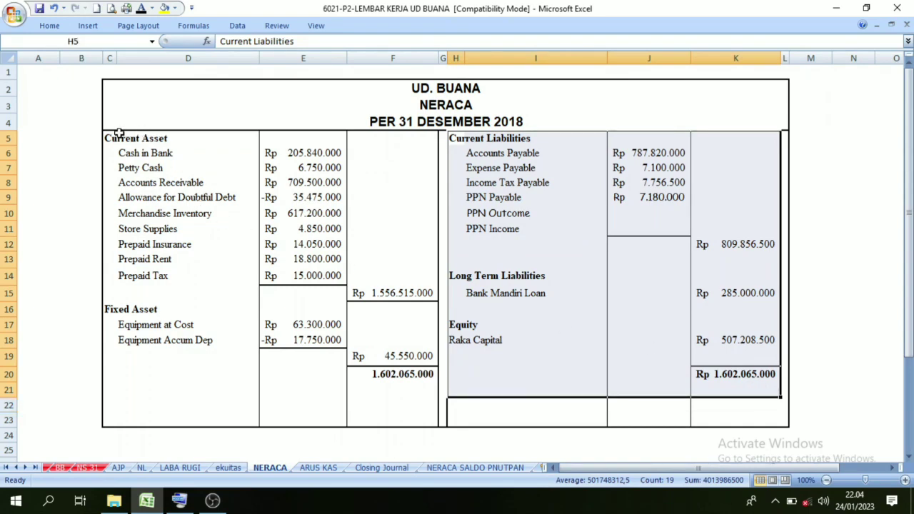
left_click_drag(110, 139, 391, 385)
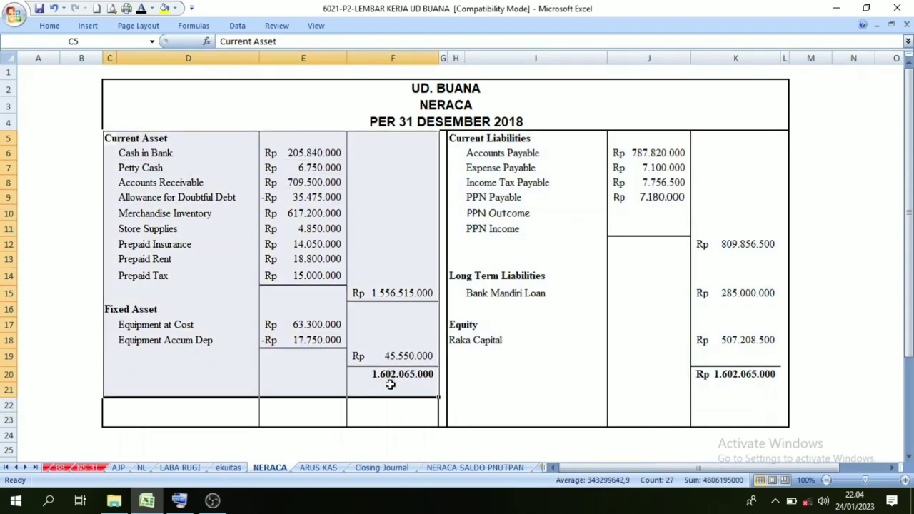
left_click_drag(461, 141, 741, 388)
left_click(730, 364)
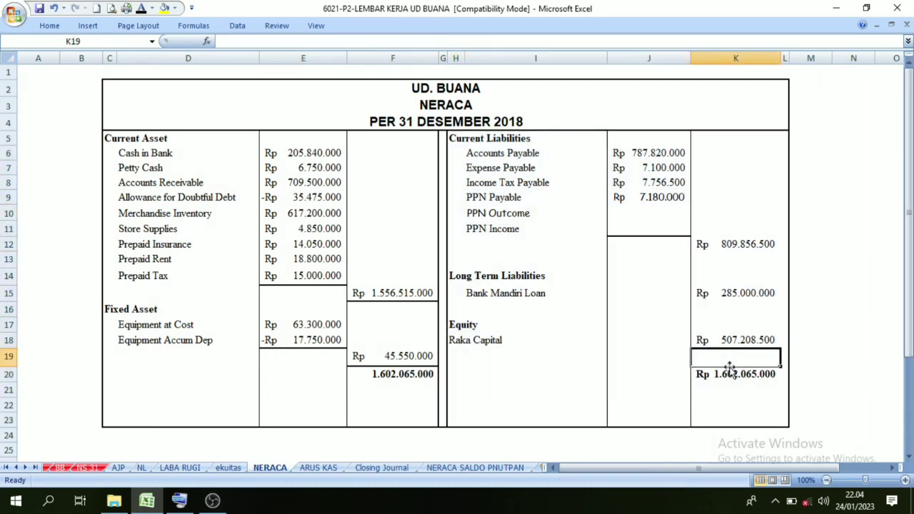
left_click(384, 382)
left_click(728, 374)
left_click(379, 373)
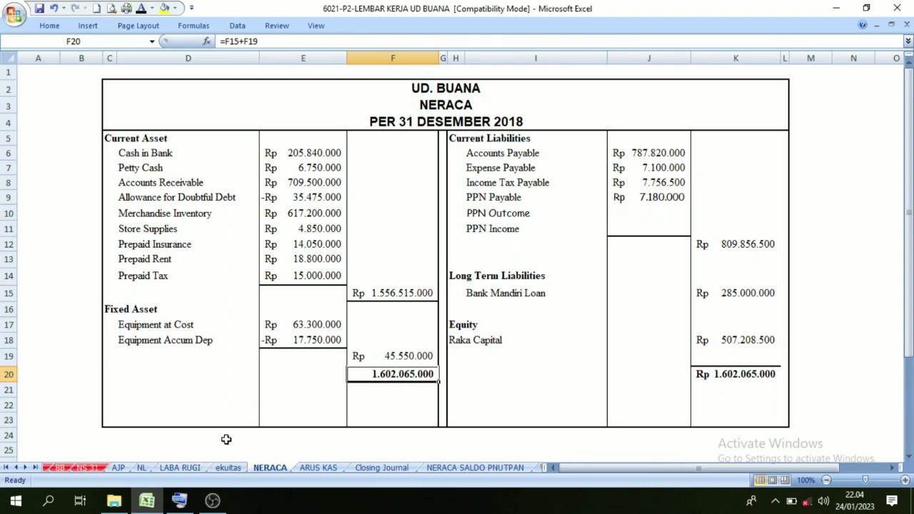
Step: Review the income statement on LABA RUGI and the statement of changes in equity on ekuitas, and return to NERACA
left_click(178, 468)
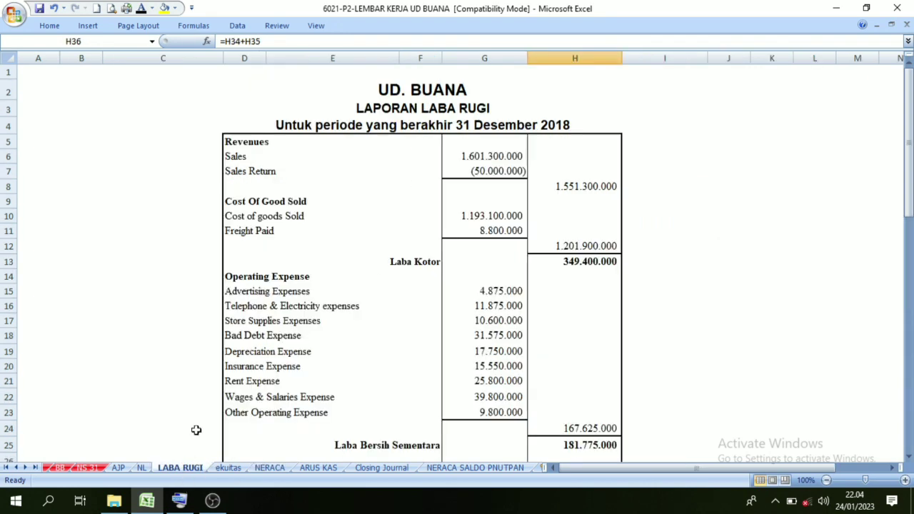
left_click(228, 469)
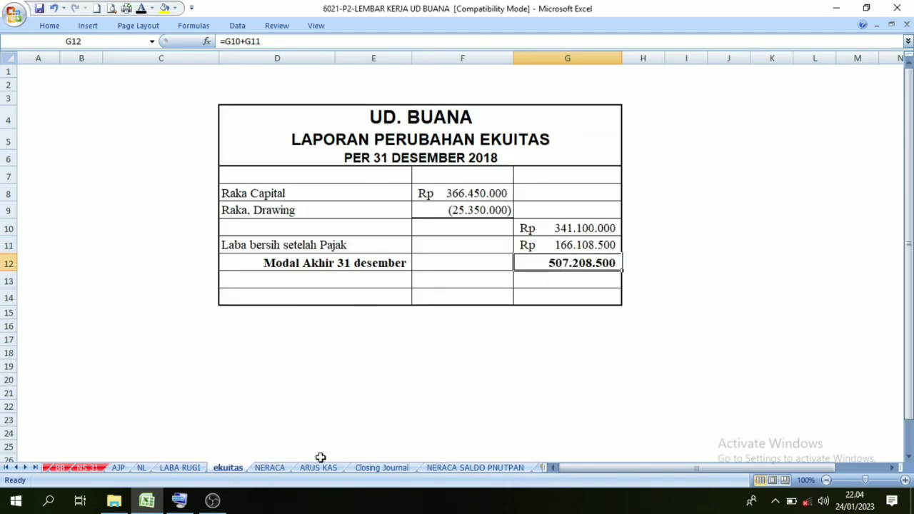
left_click(275, 467)
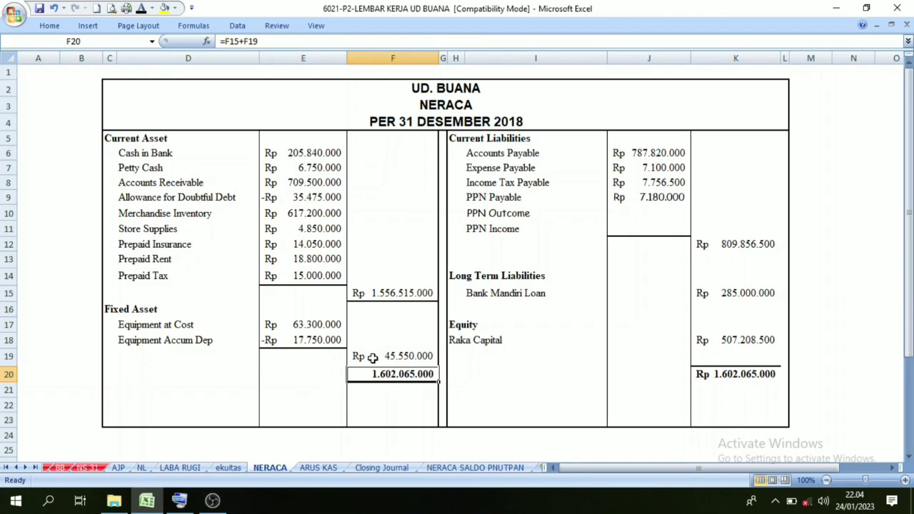